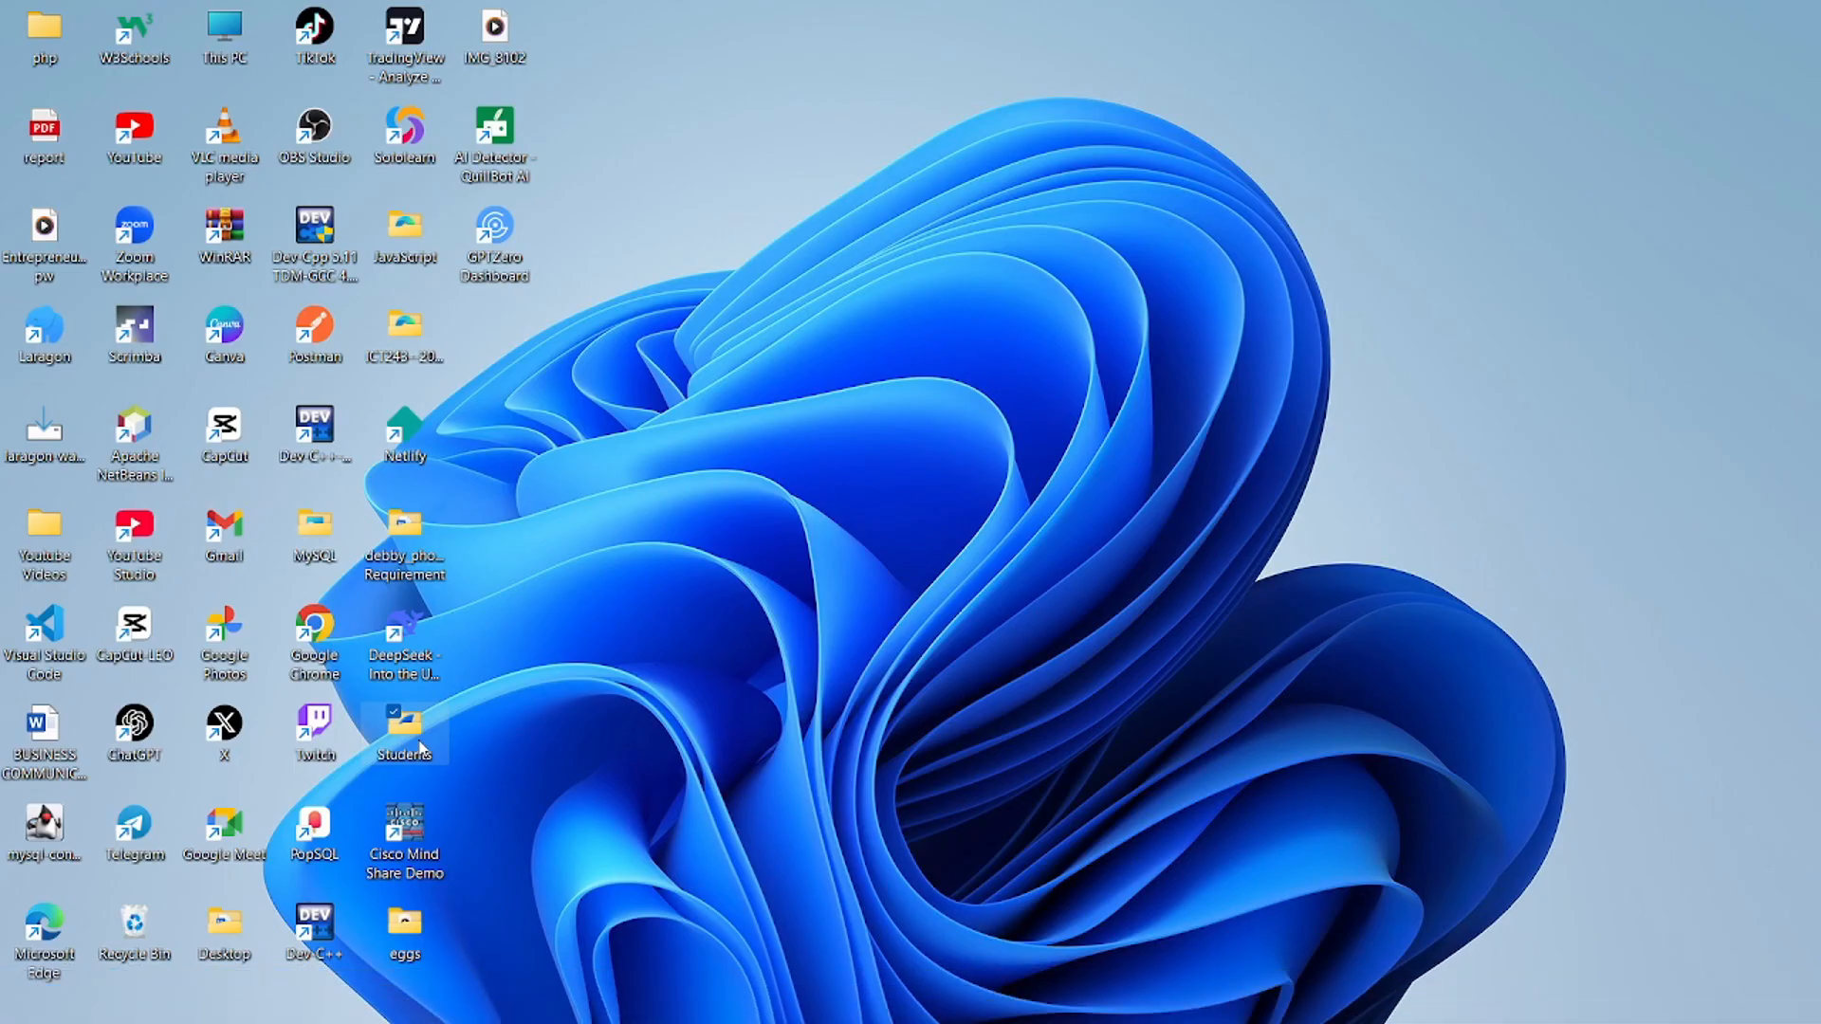
# - Launch Net-ChallV3 from the Students folder, start the Chapter 7 - User EXEC mode challenge, and place its checklist beside the simulator window
pyautogui.doubleClick(405, 735)
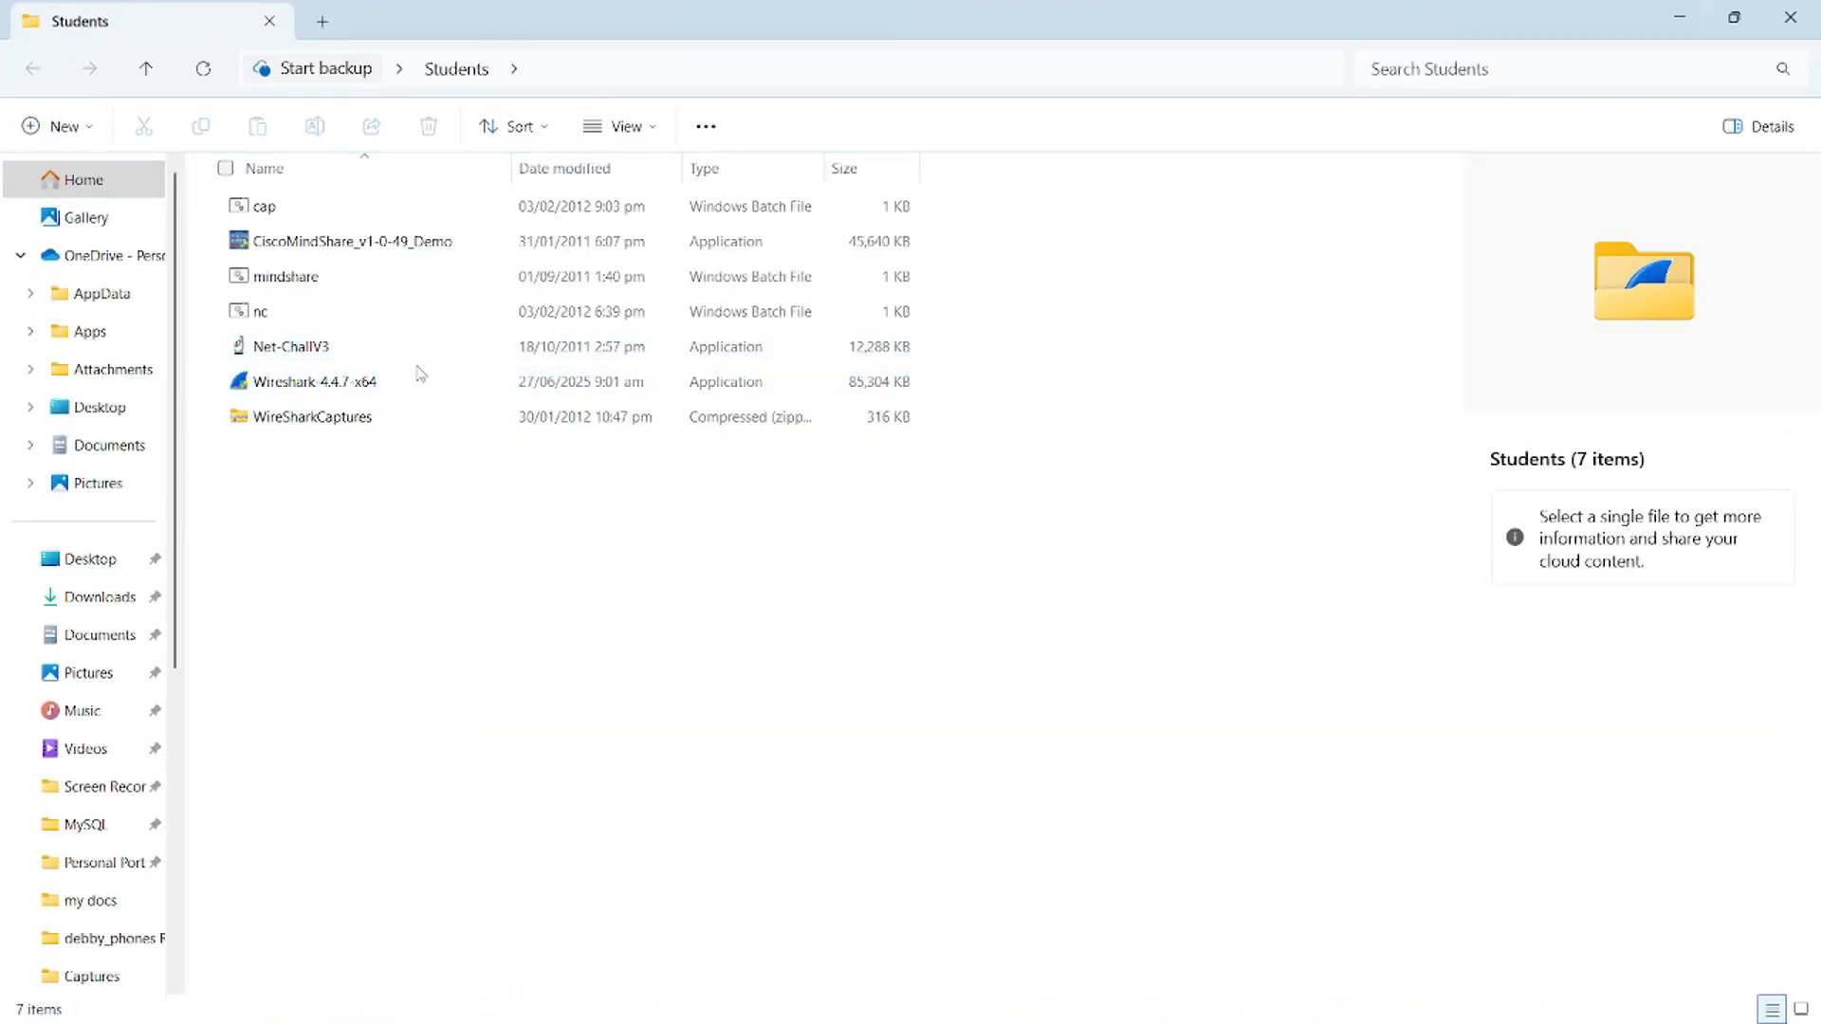
pyautogui.doubleClick(449, 347)
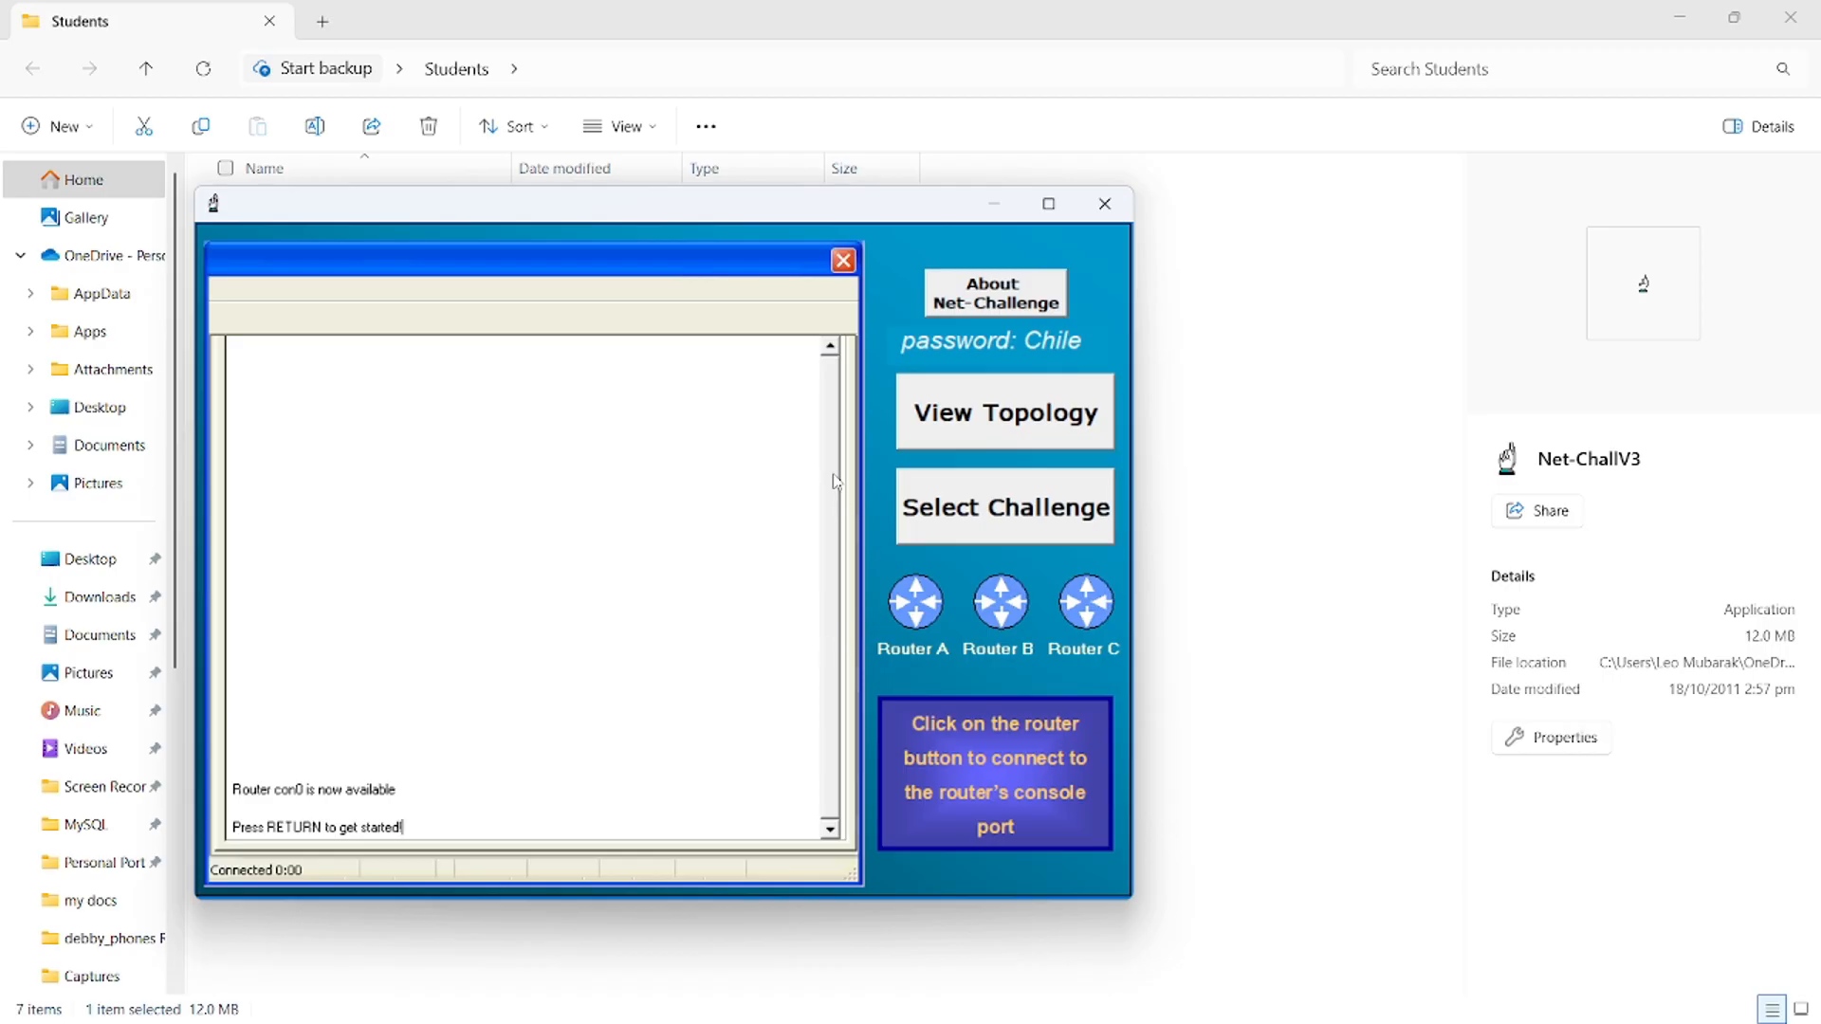
pyautogui.click(1005, 512)
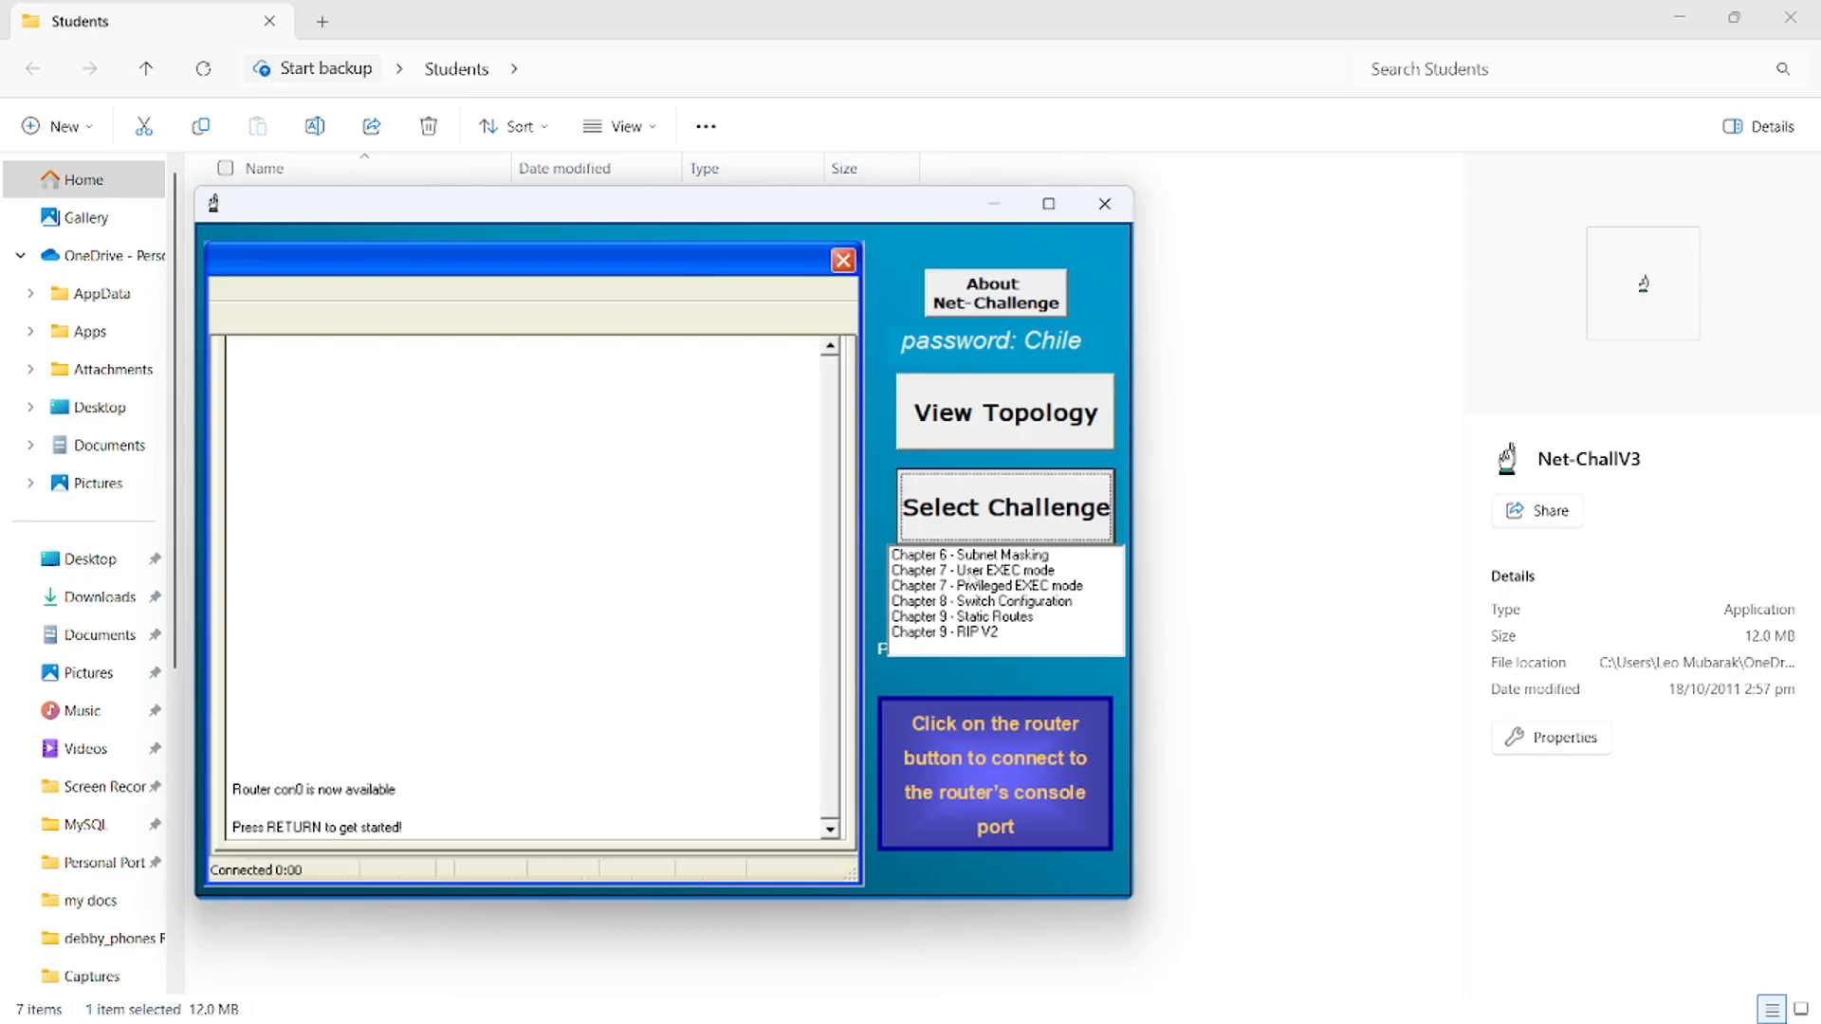
pyautogui.click(972, 570)
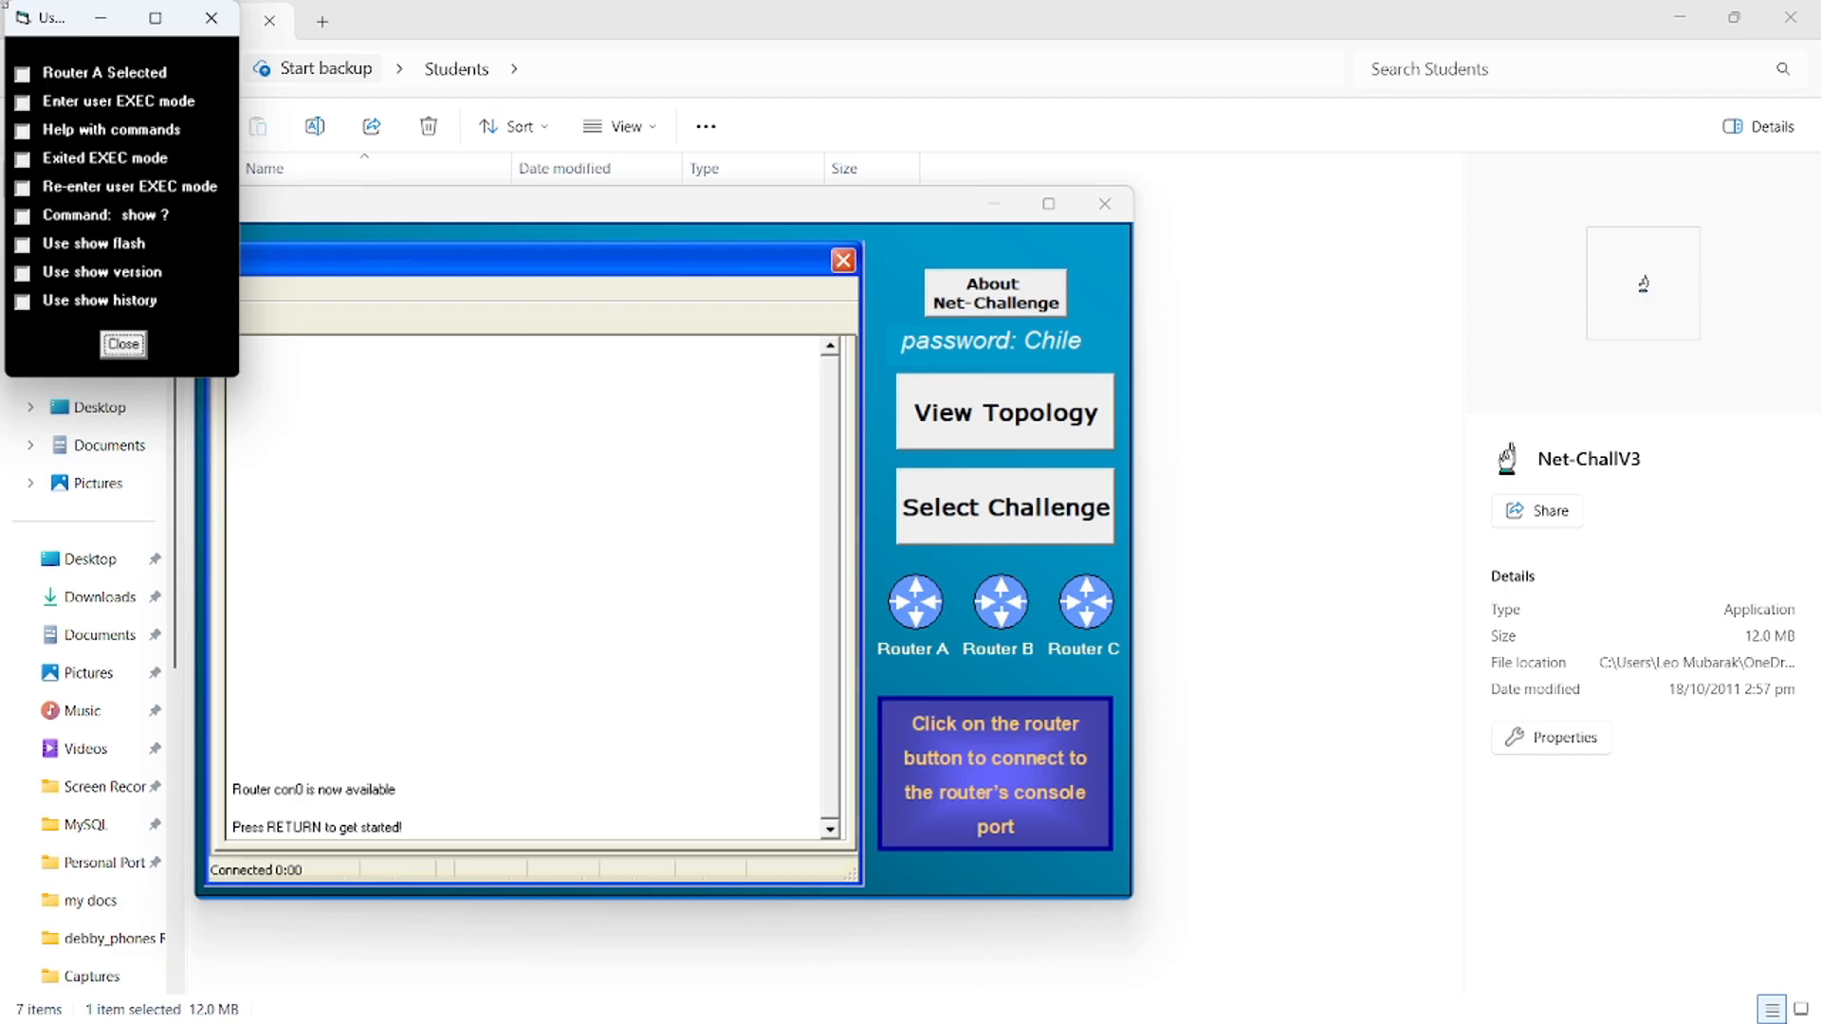
pyautogui.moveTo(70, 27); pyautogui.dragTo(1214, 218)
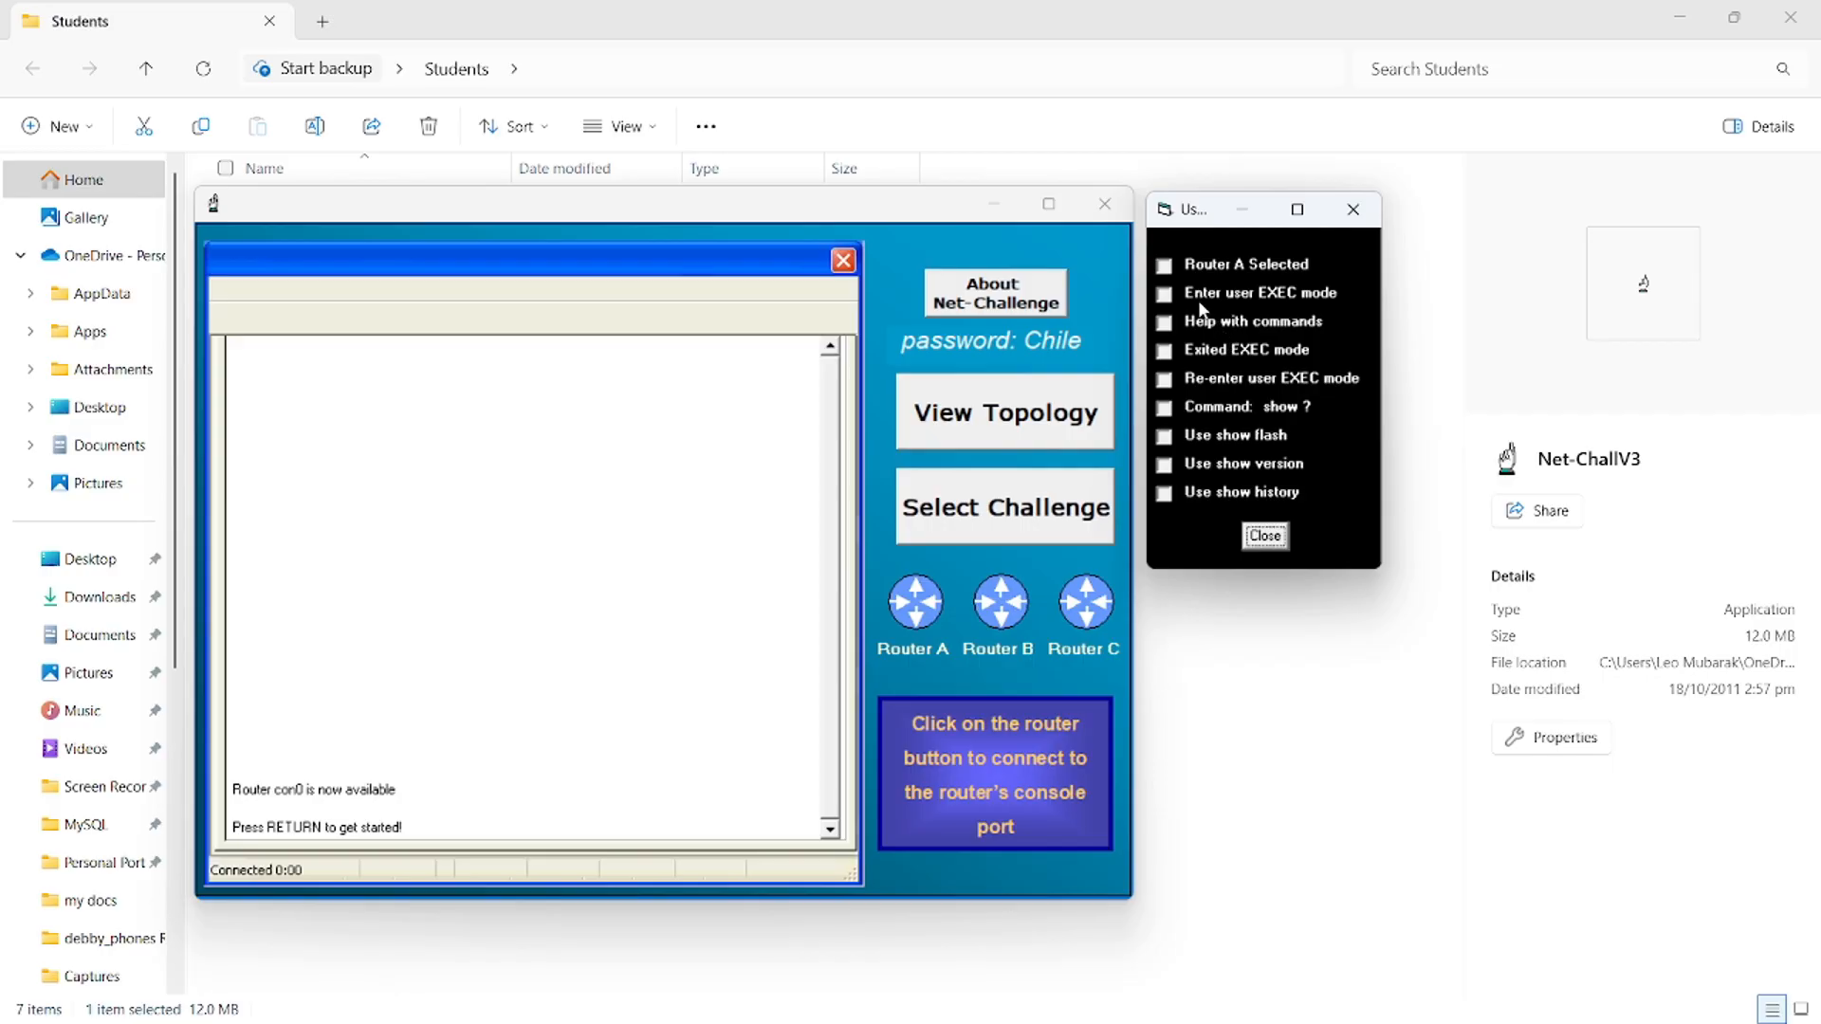
# - Connect to Router A's console, enter user EXEC mode and list the available commands with ?
pyautogui.click(913, 617)
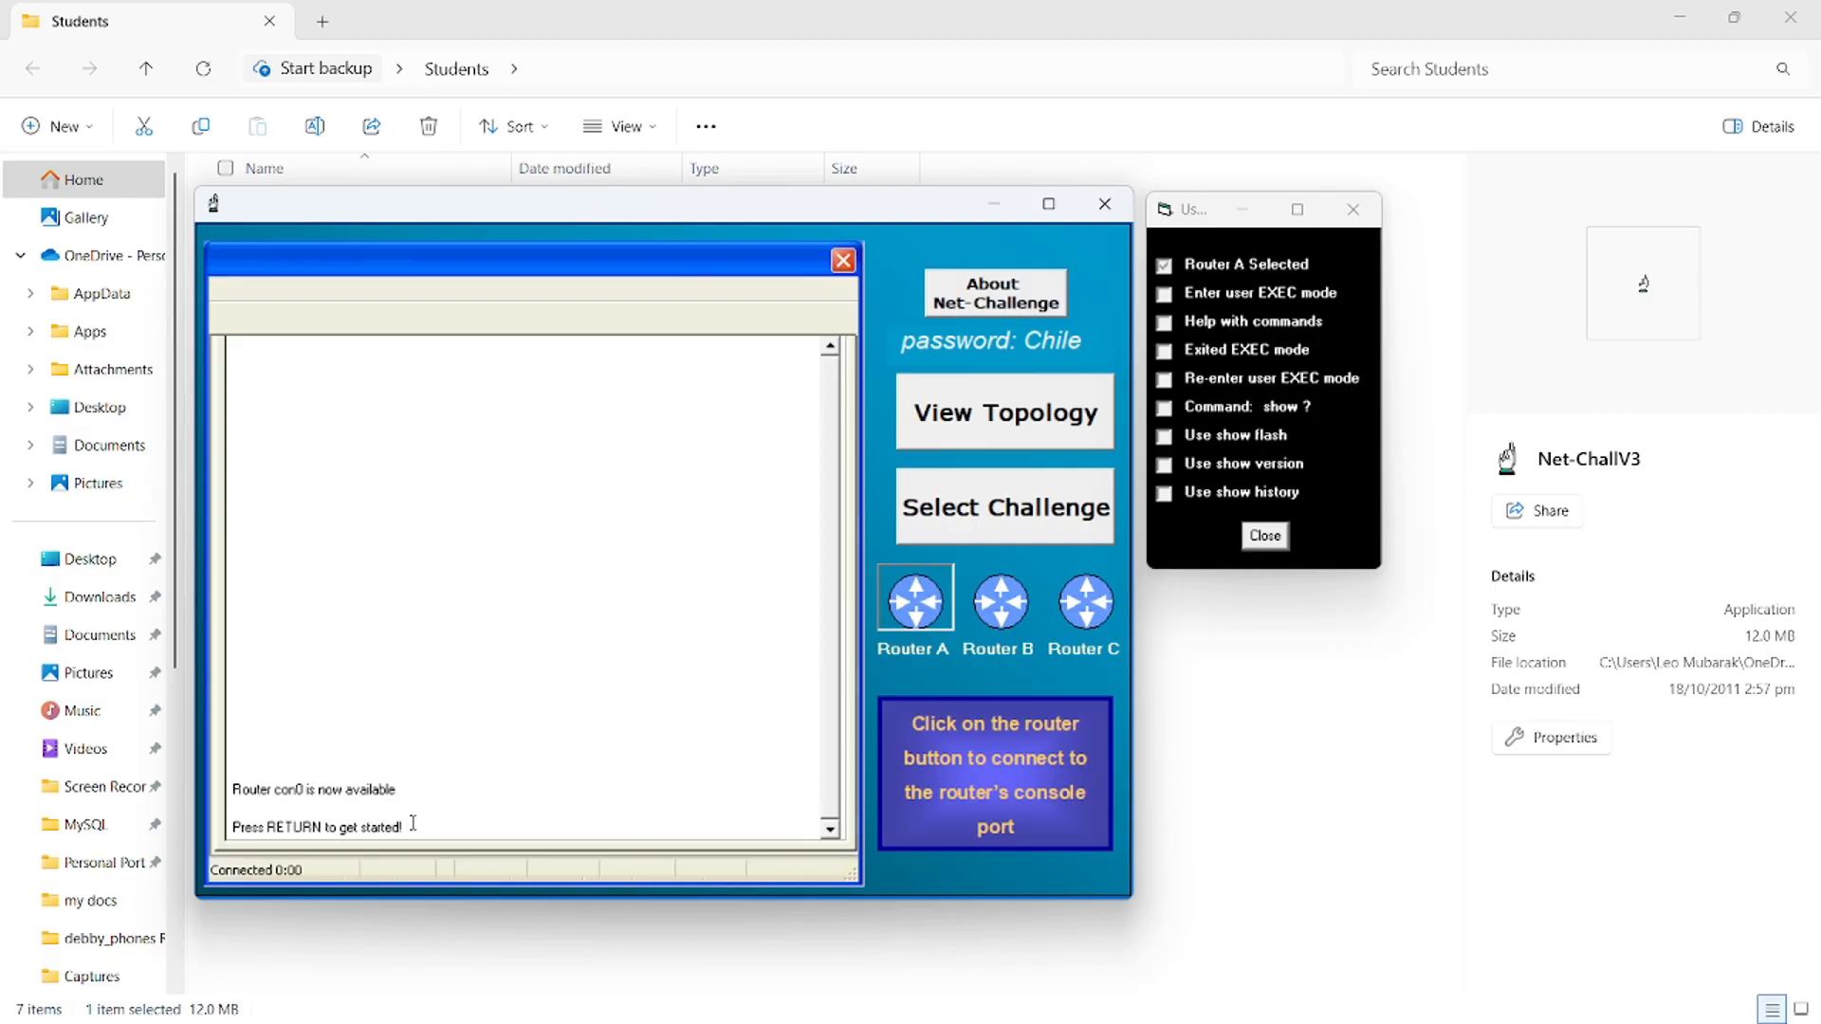
pyautogui.press('Return')
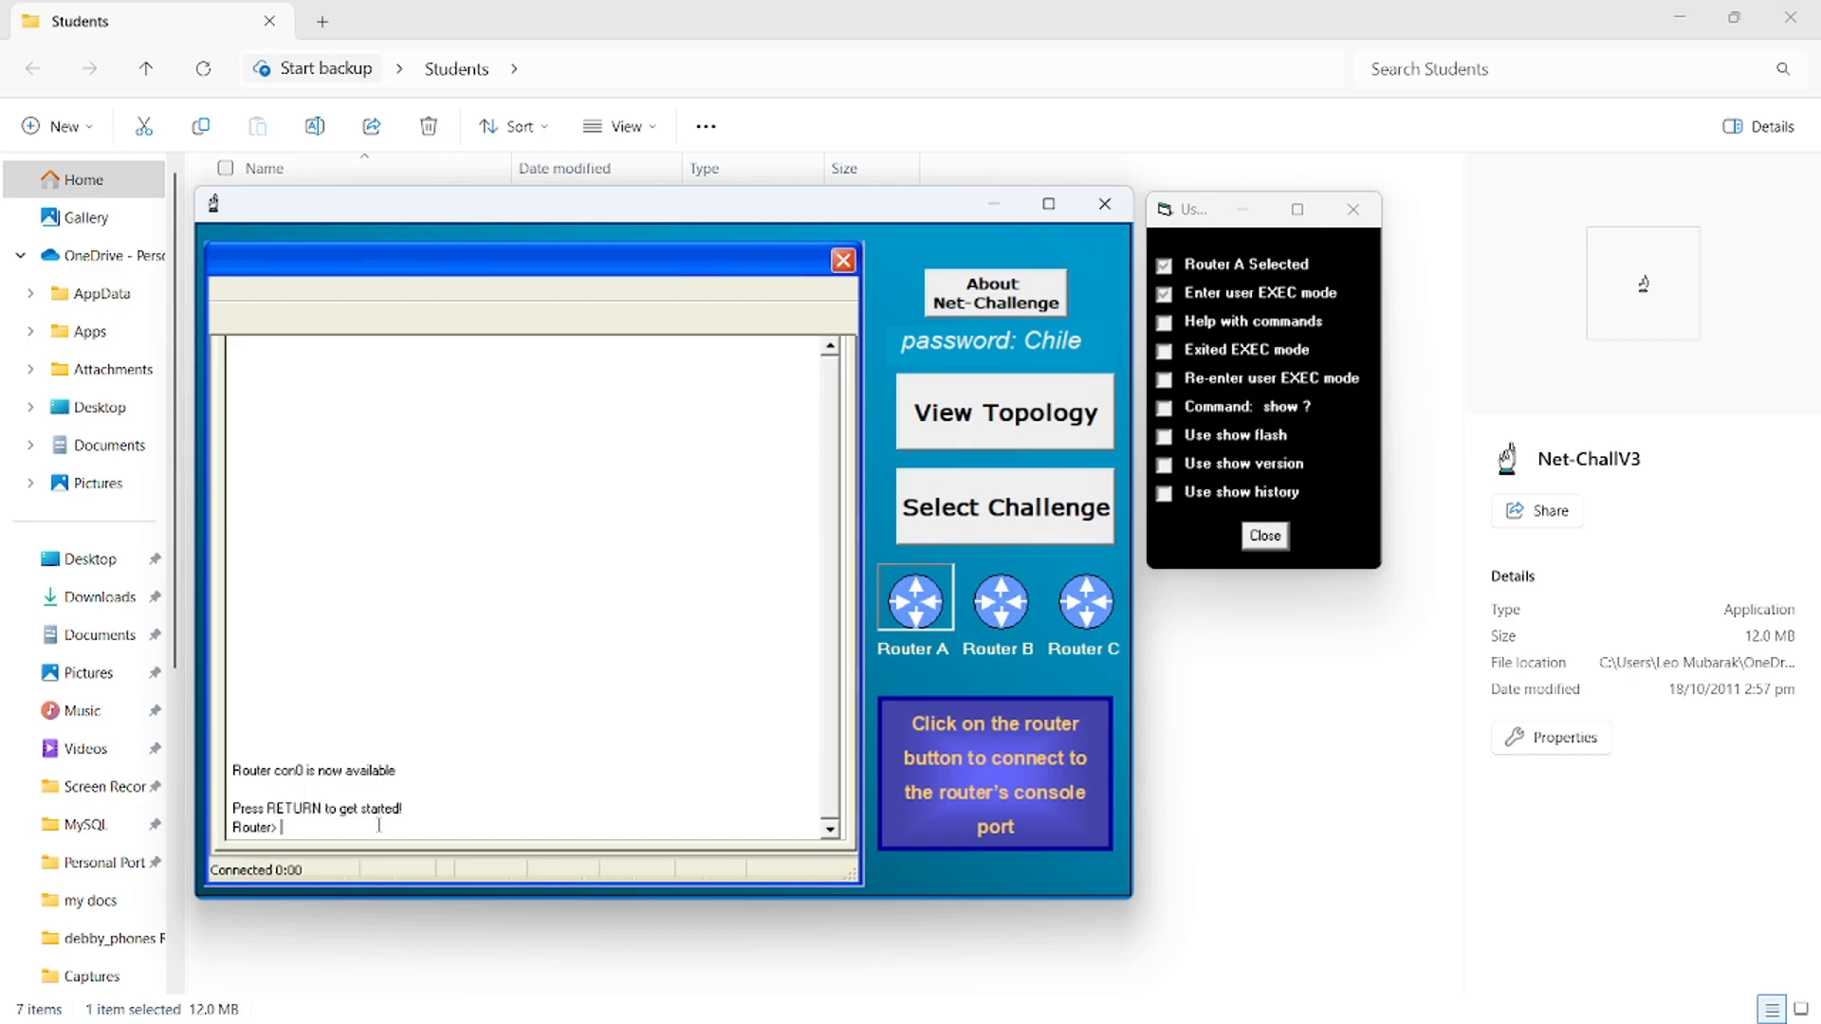
pyautogui.write('?')
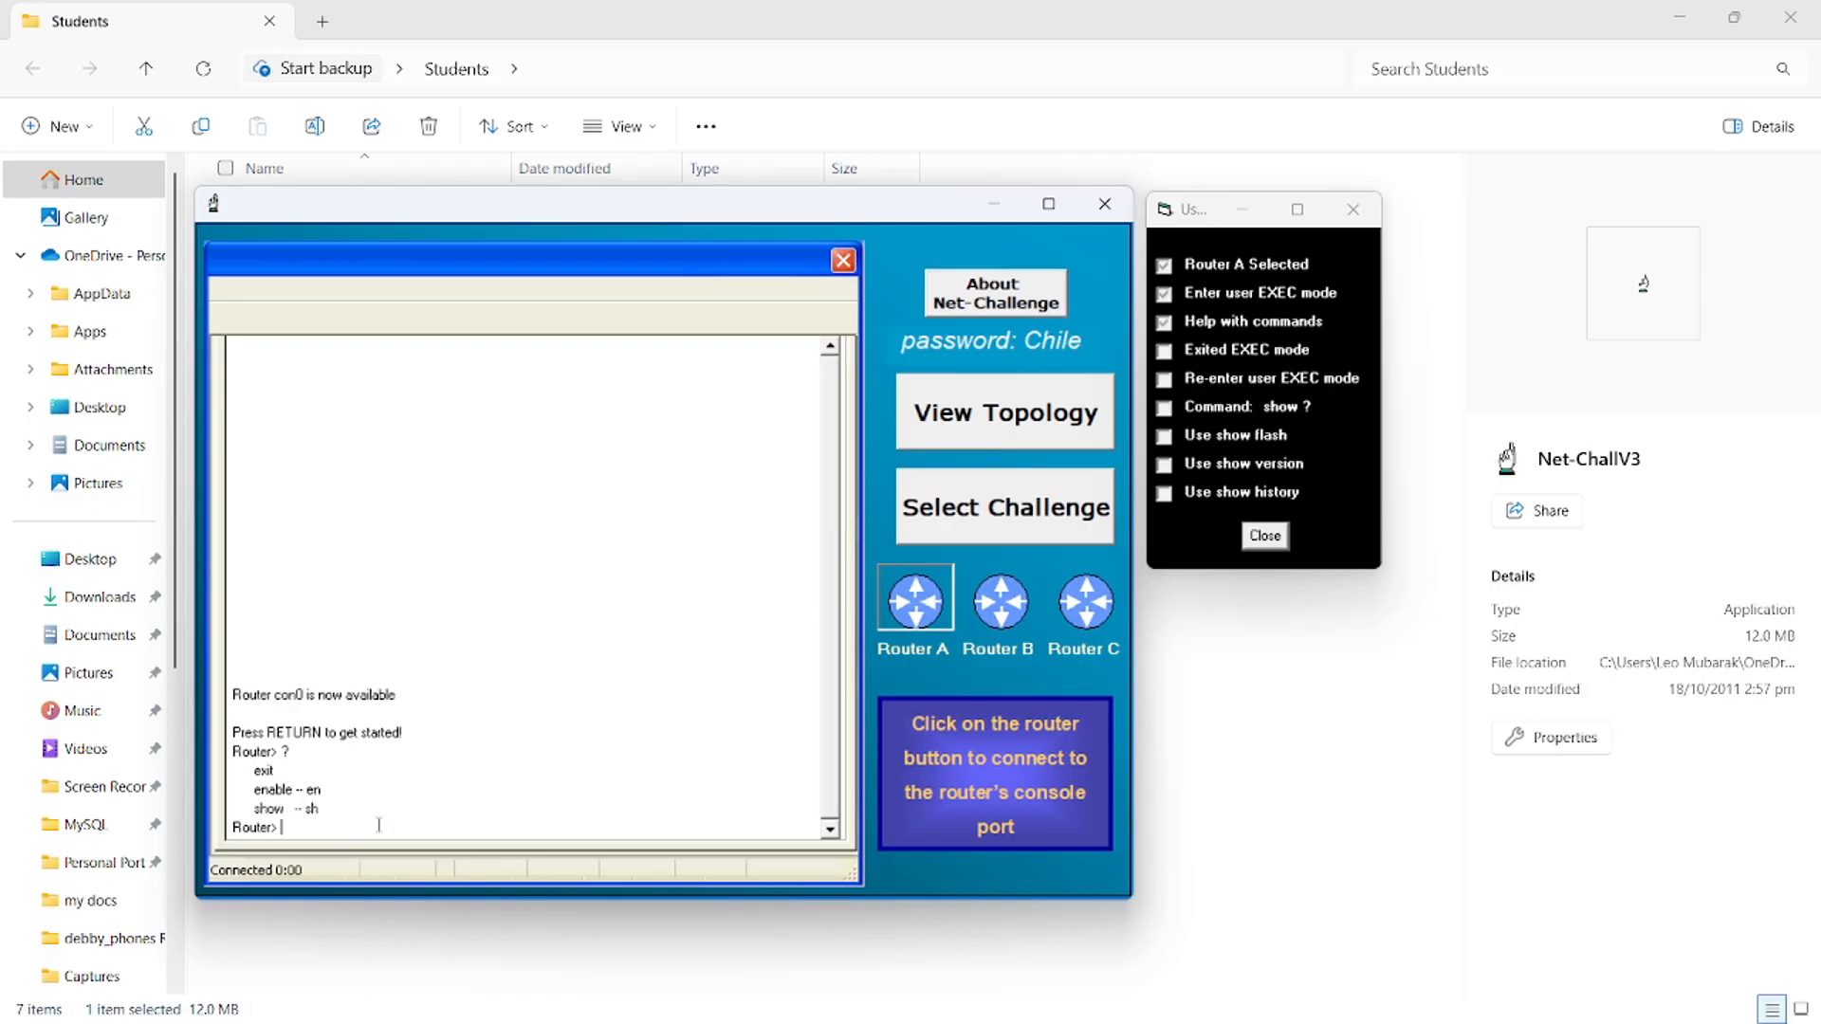
# - Exit the Router A console session and re-enter user EXEC mode
pyautogui.write('exit')
pyautogui.press('Return')
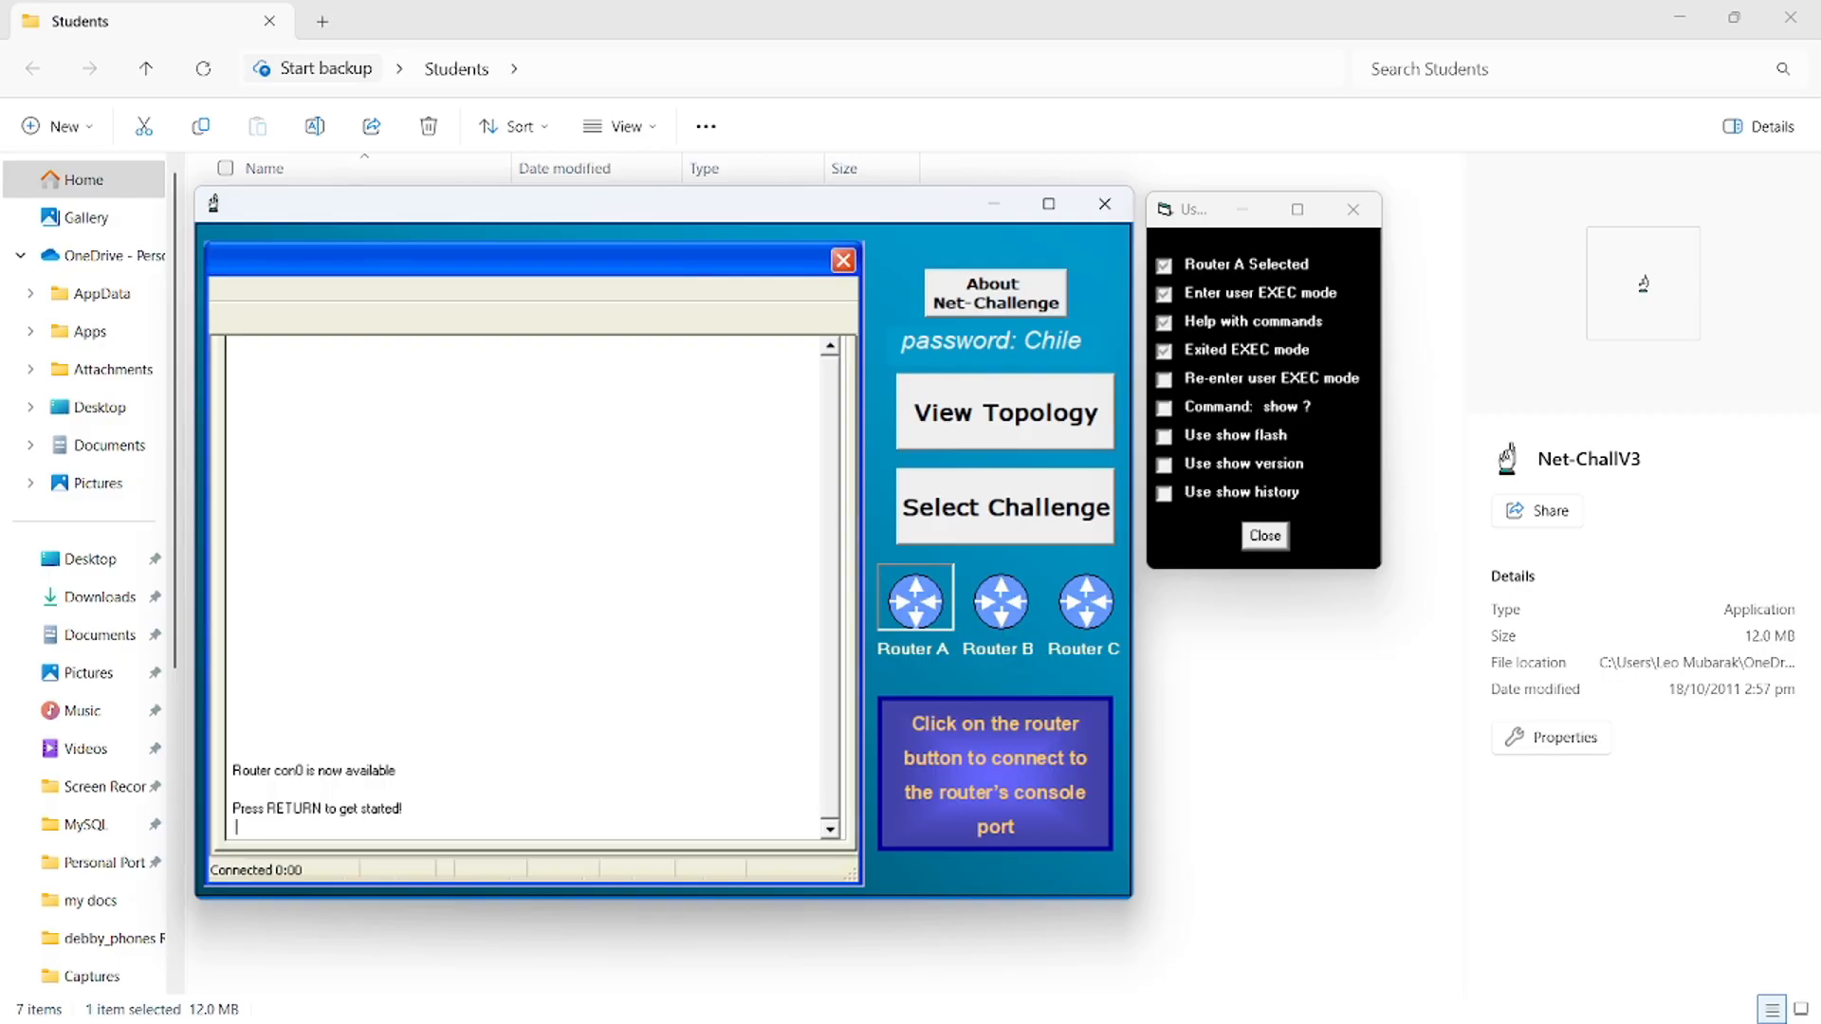
pyautogui.press('Return')
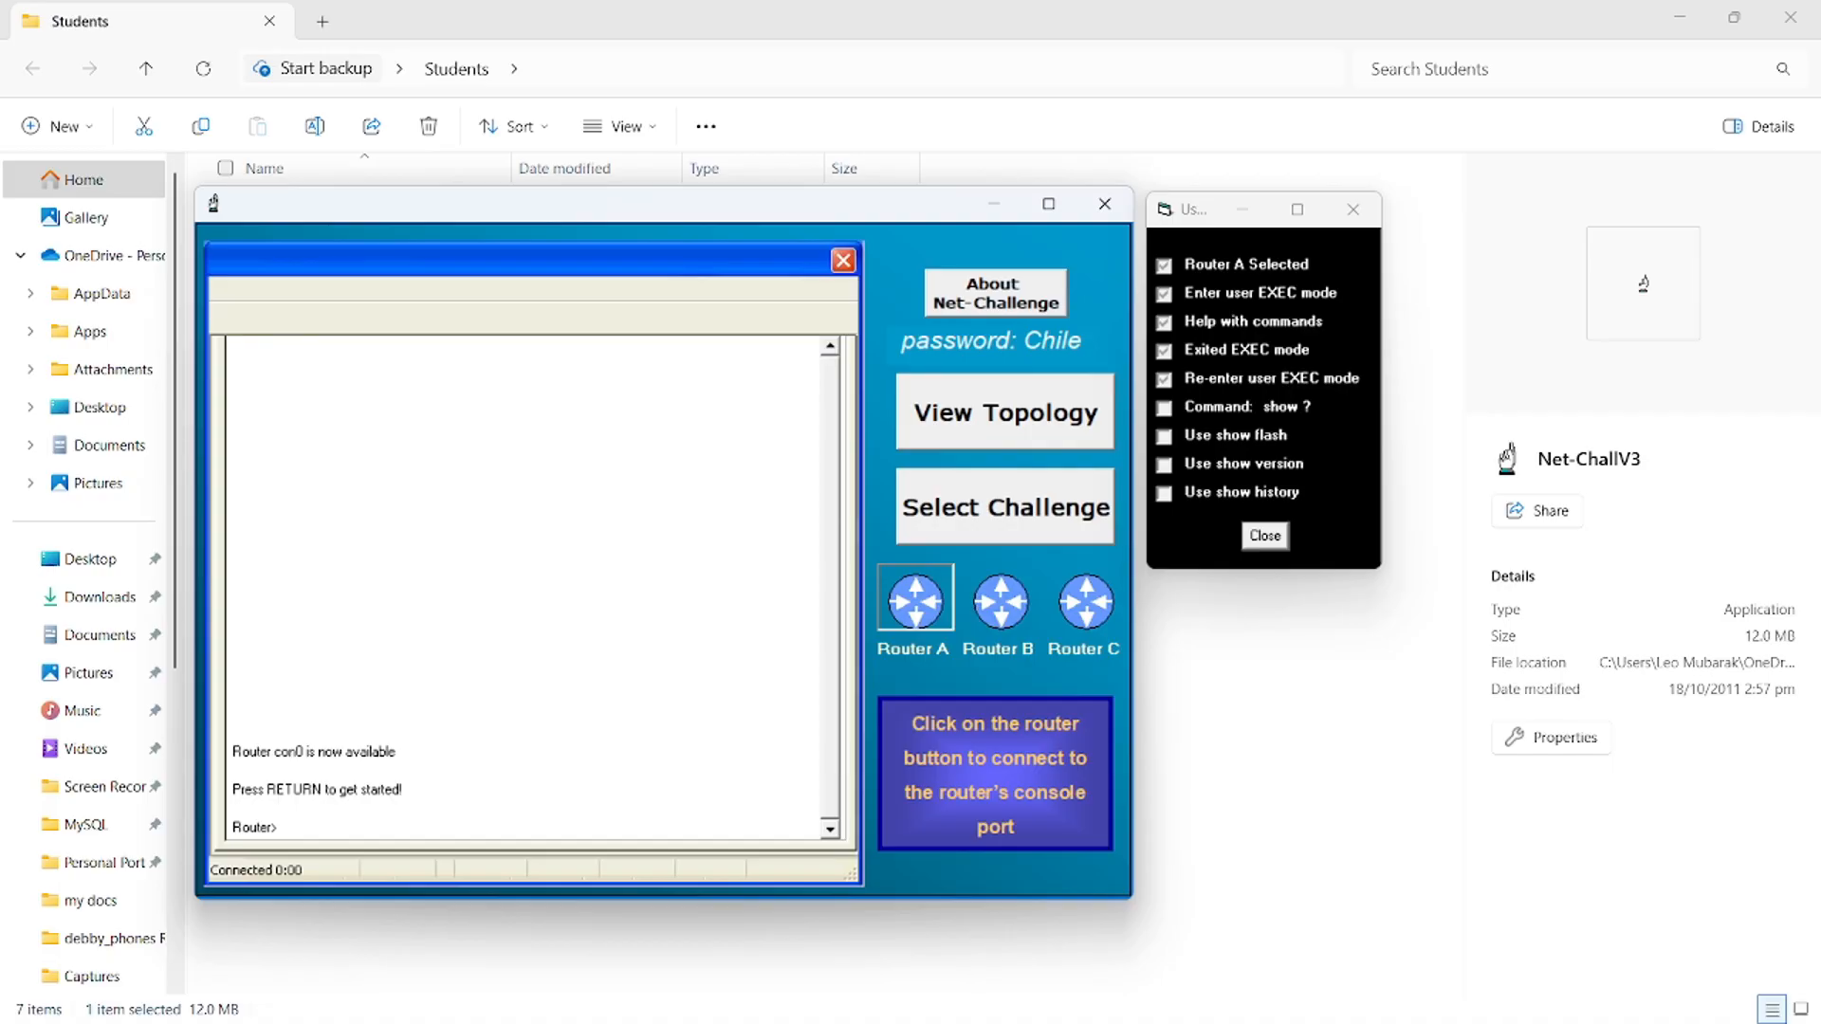
# - List the show command options with show ?, and display Router A's flash directory with show flash
pyautogui.write('show ?')
pyautogui.press('Return')
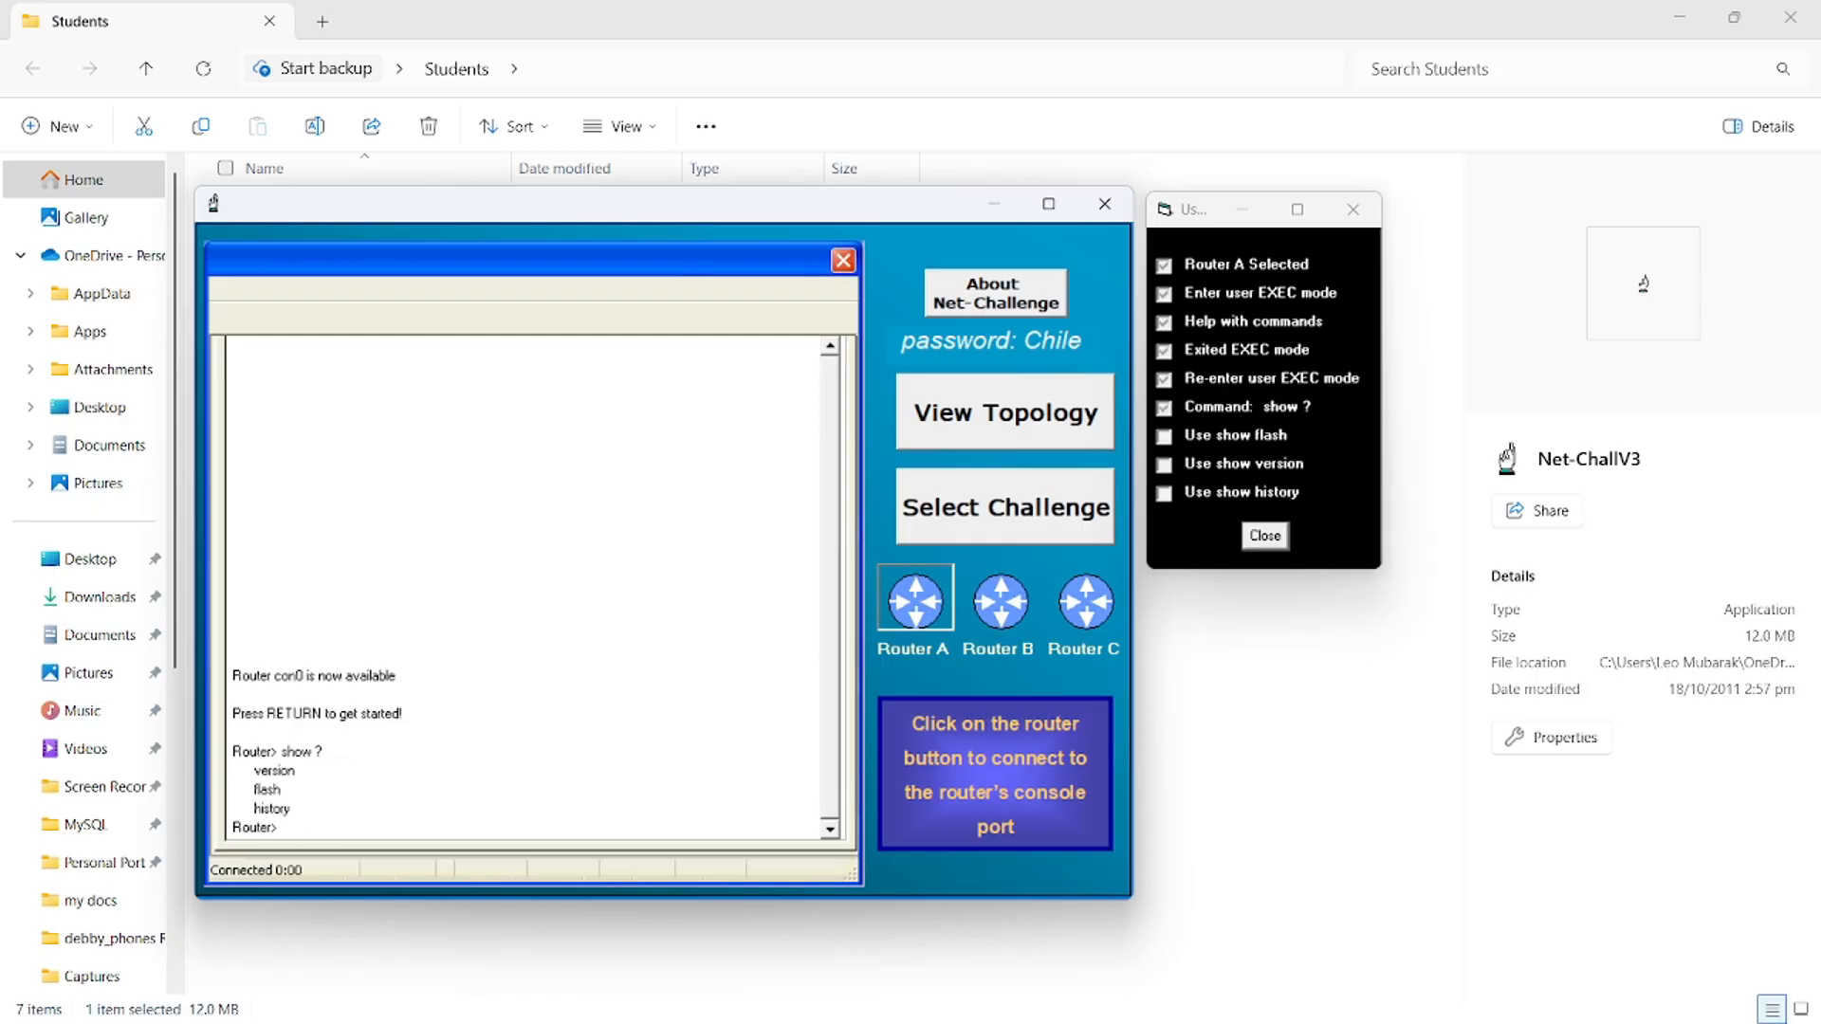
pyautogui.write('show flash')
pyautogui.press('Return')
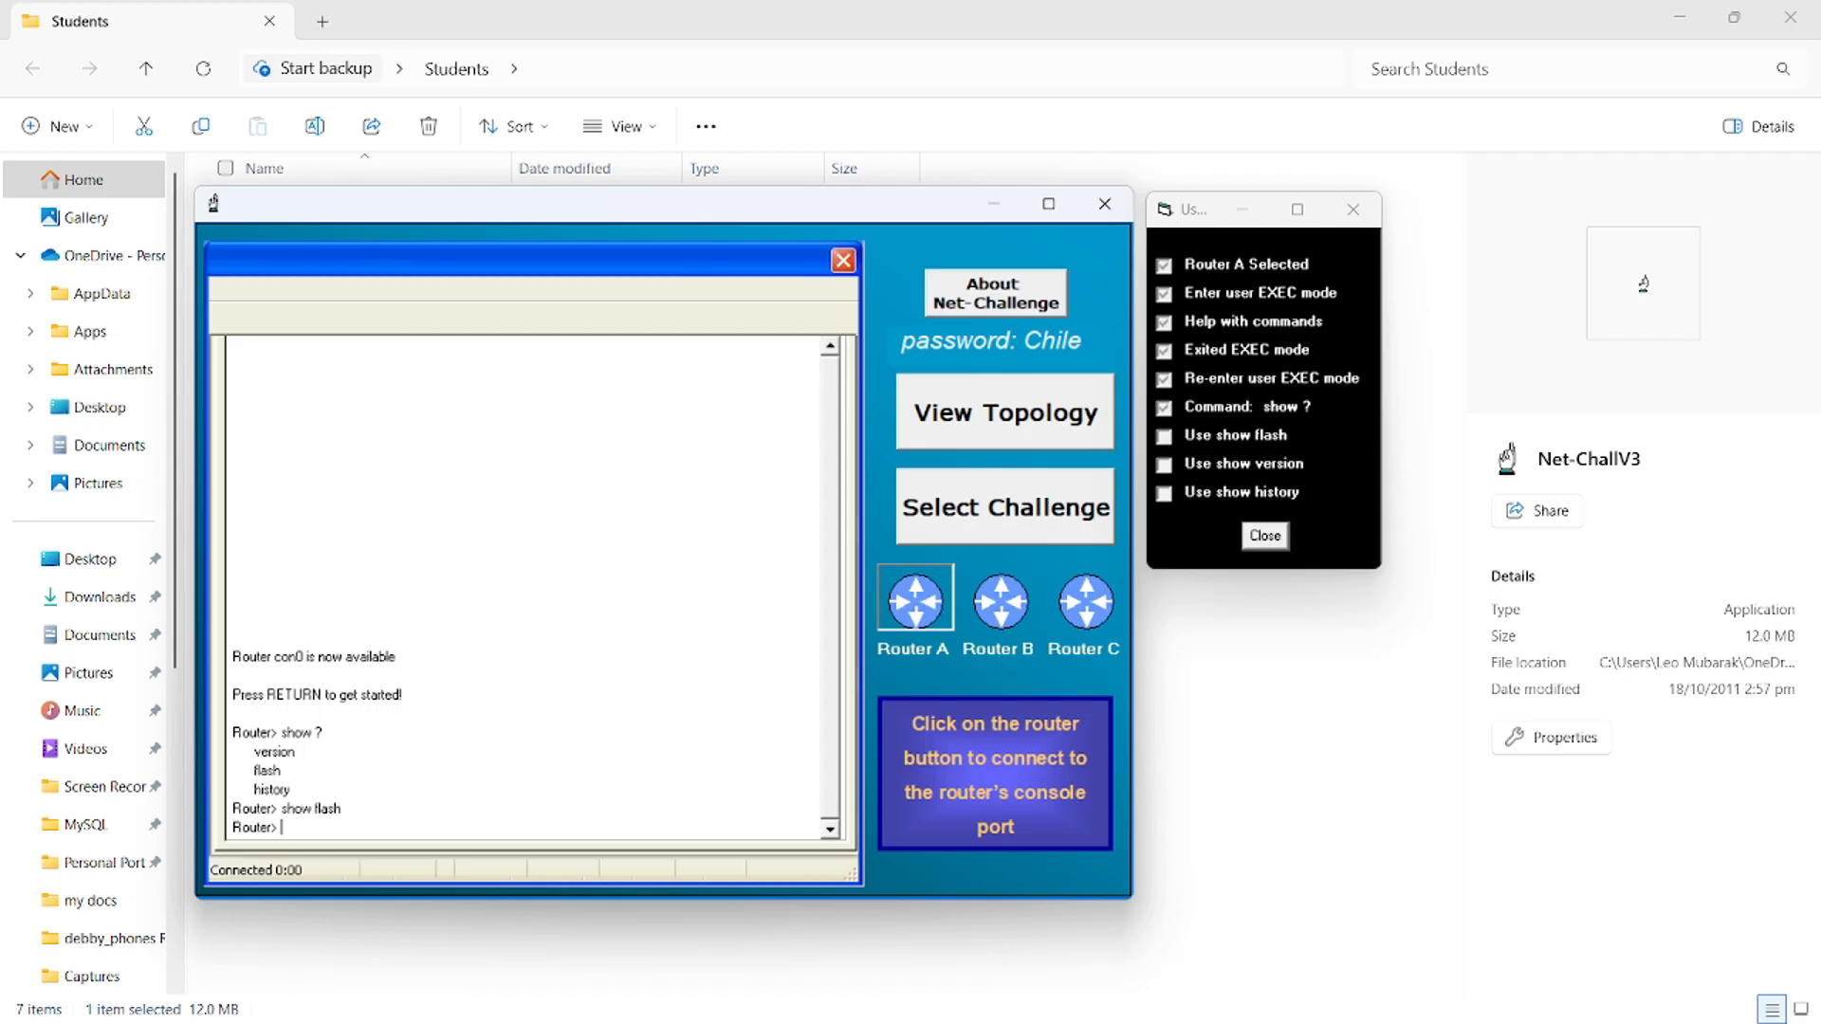
pyautogui.write('show flash')
pyautogui.press('Return')
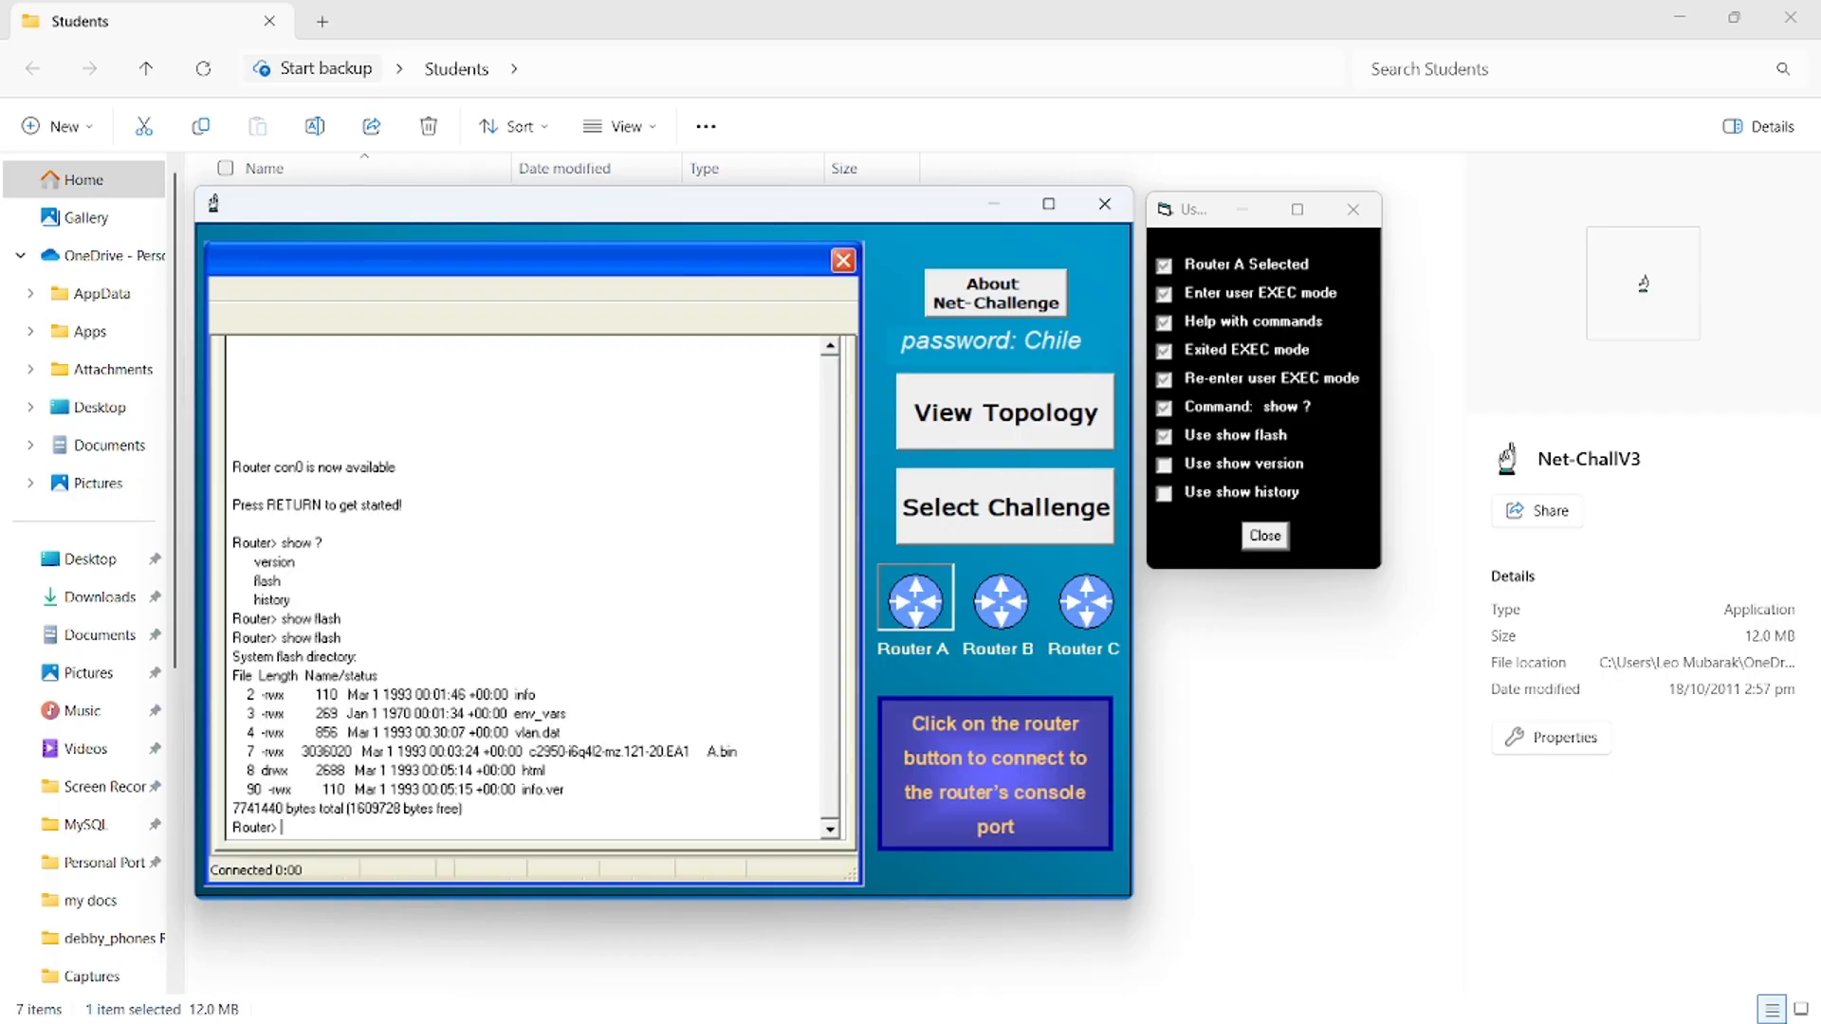
# - Display Router A's full software version information with show version, and its command history with show history
pyautogui.write('show version')
pyautogui.press('Return')
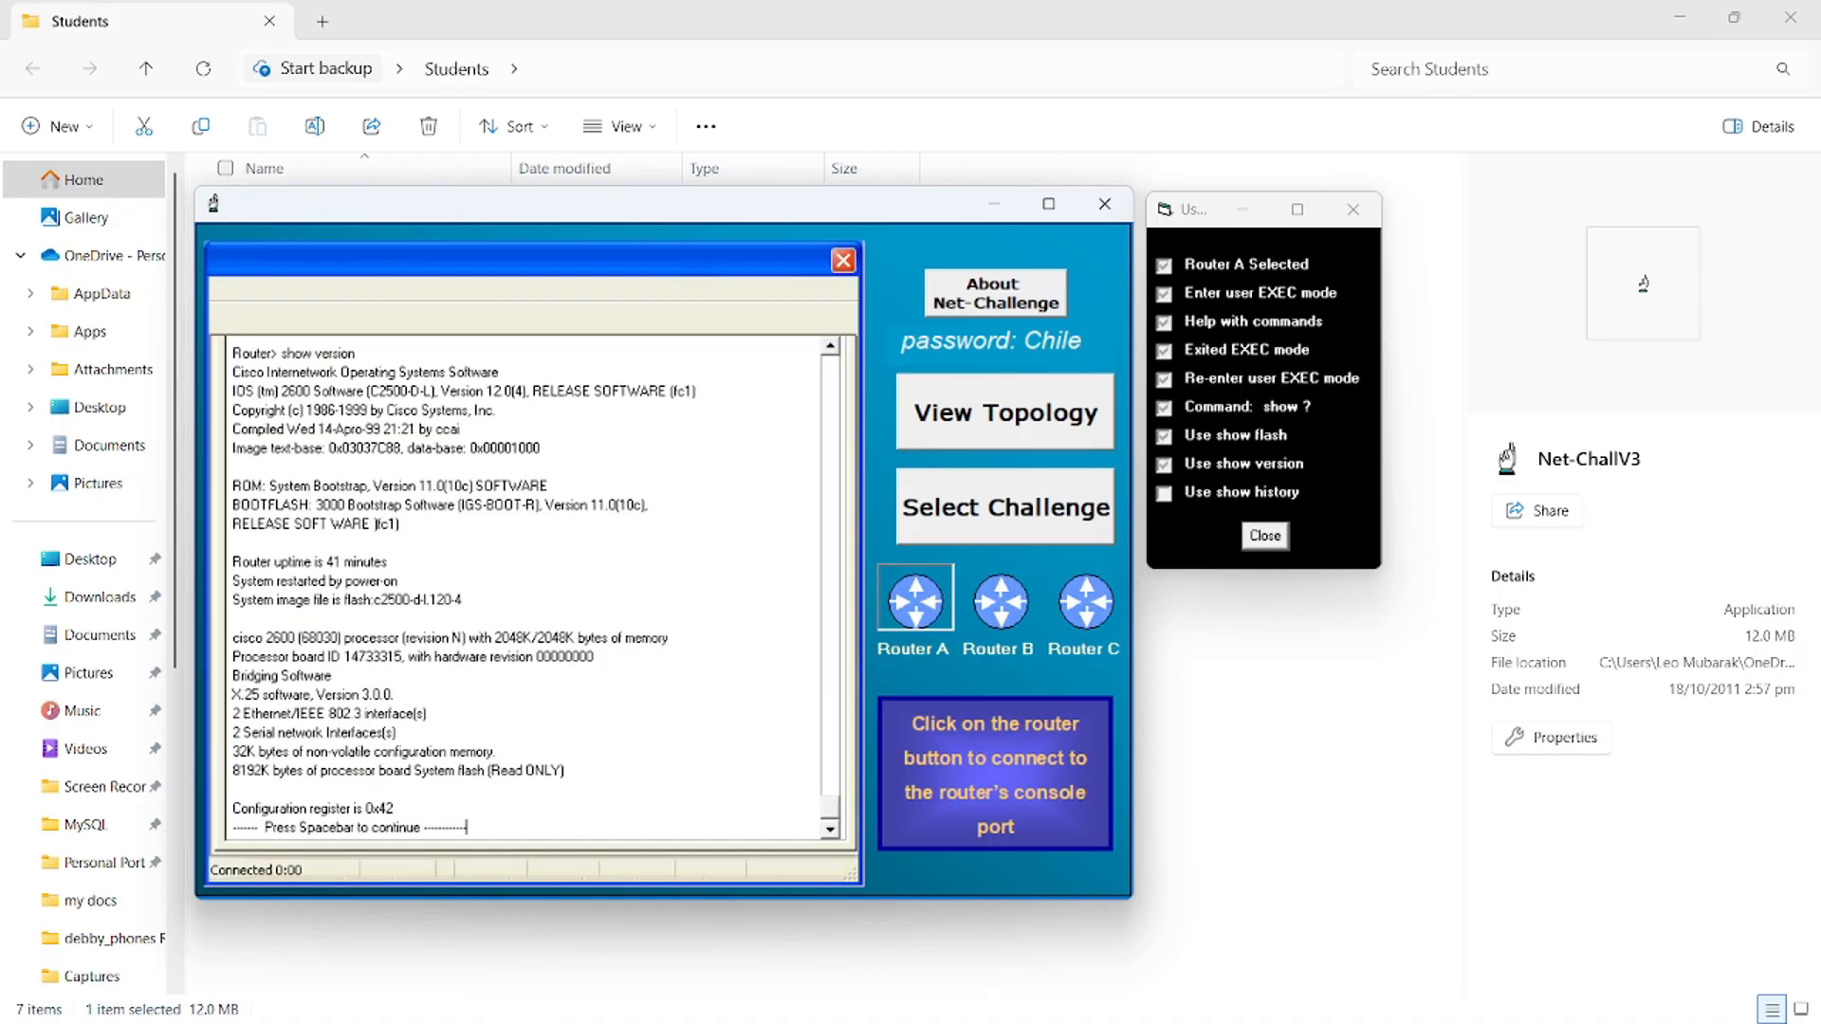
pyautogui.press('space')
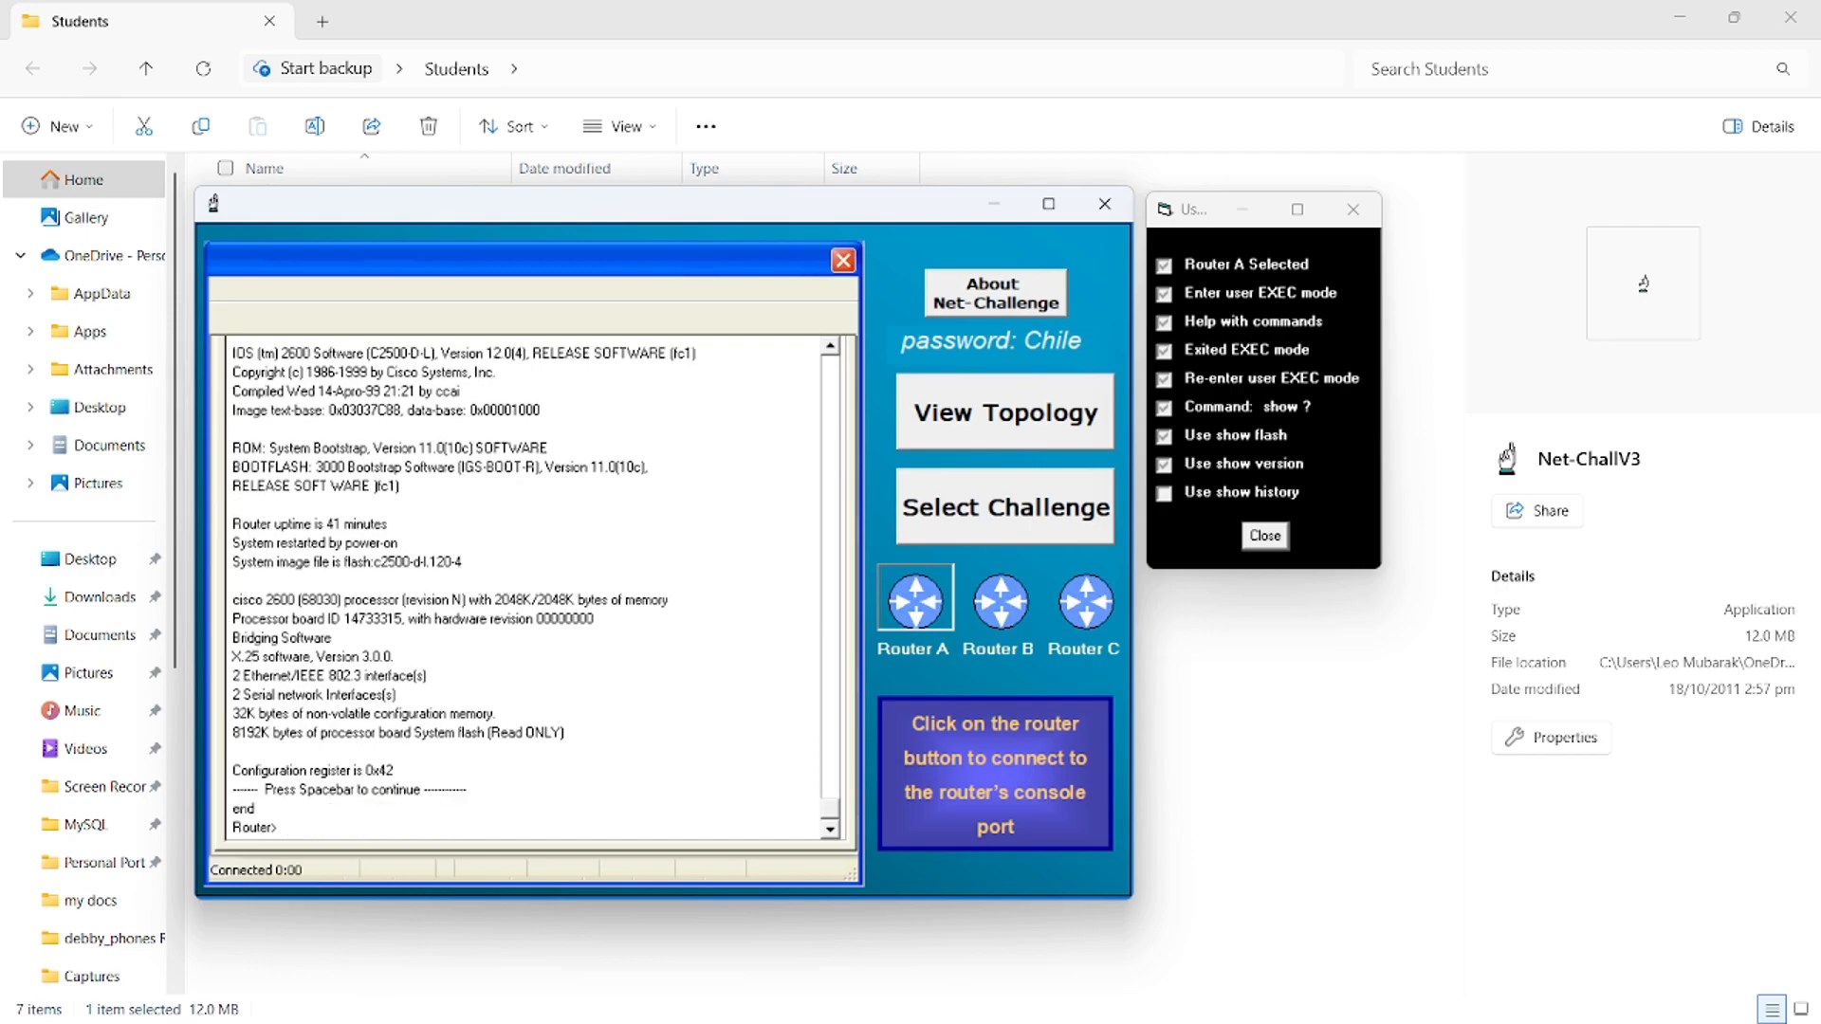
pyautogui.write('show history')
pyautogui.press('Return')
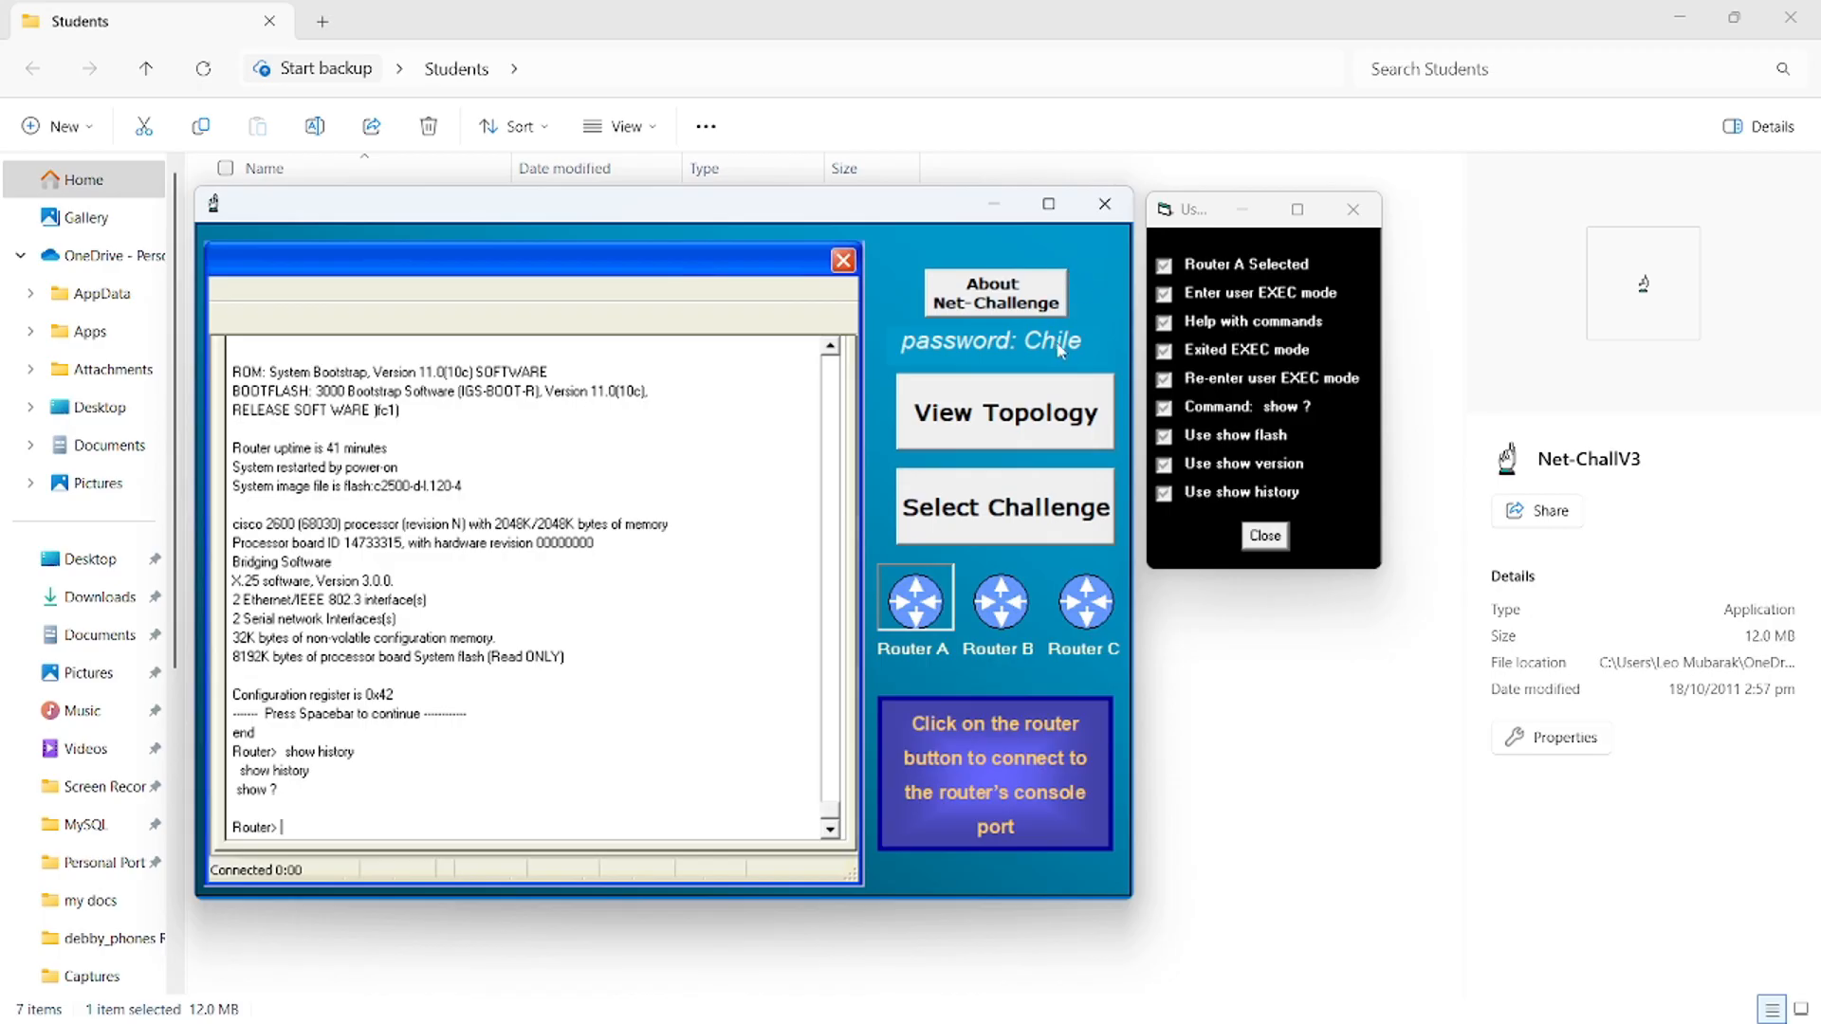
# - Restart Net-ChallV3 and open Router A's IP address window from the topology, placing it clear of the simulator and checklist
pyautogui.click(1108, 209)
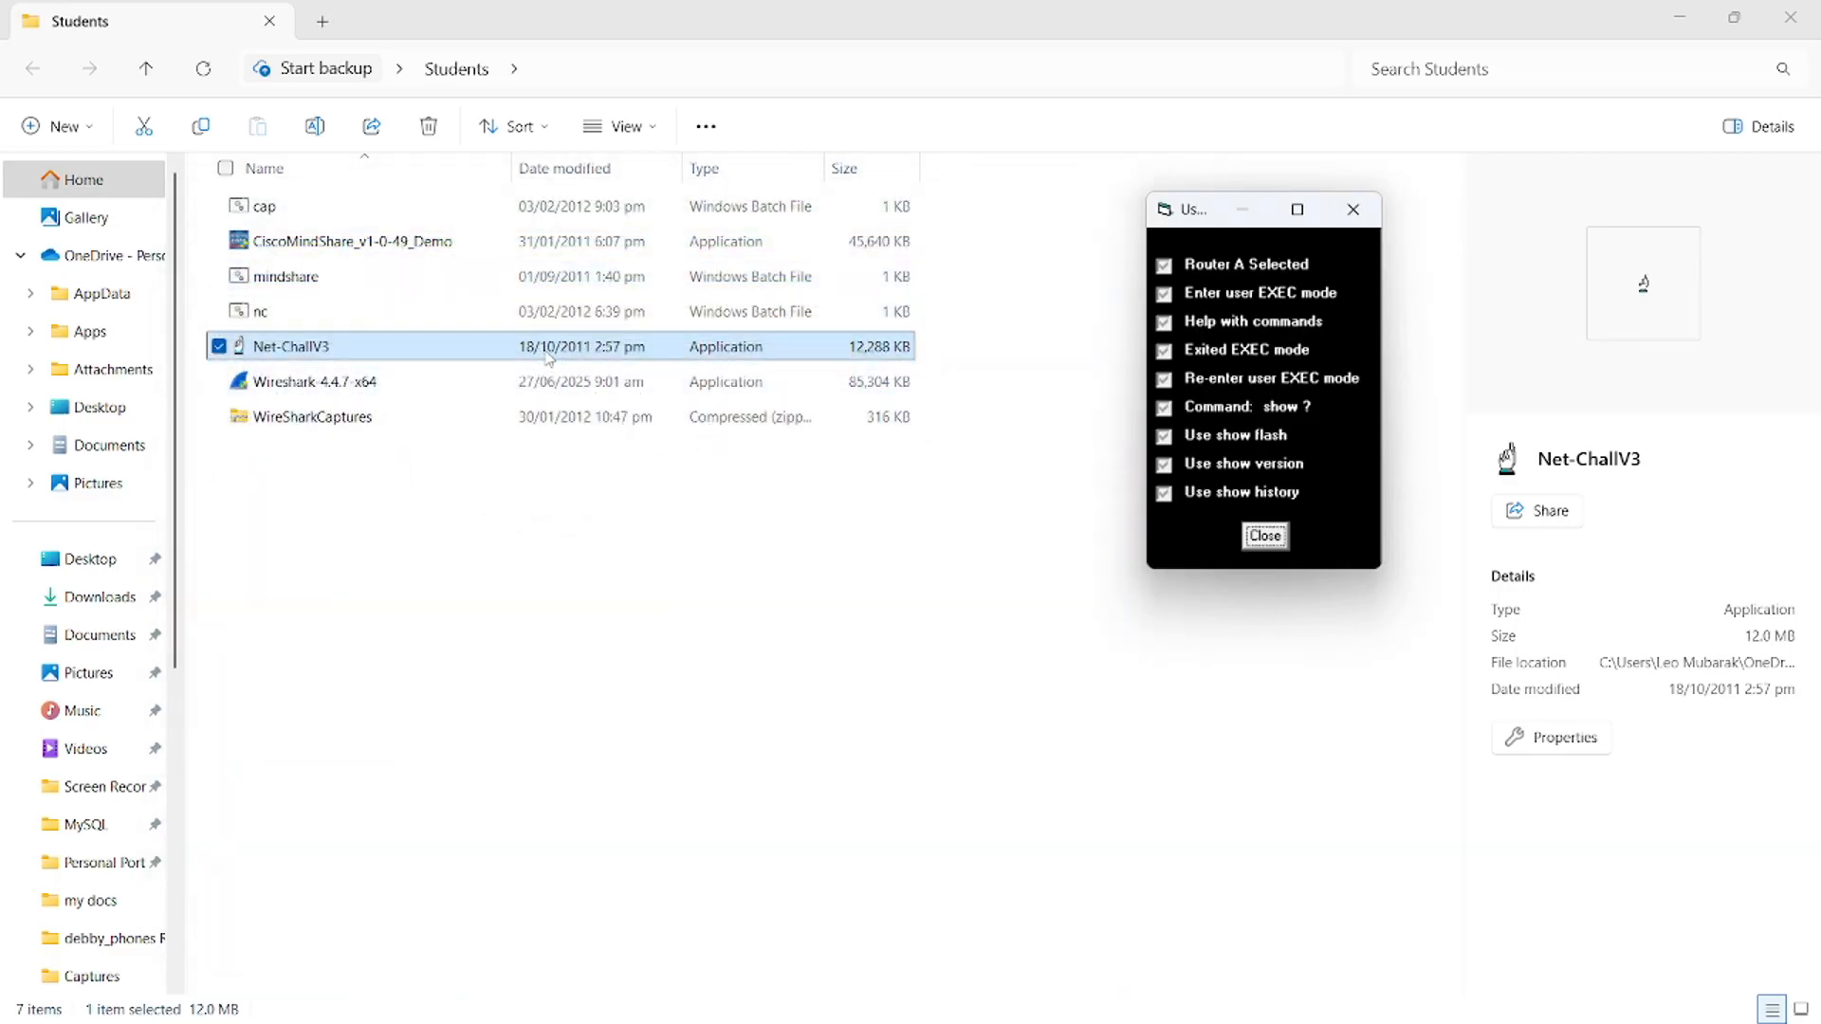
pyautogui.doubleClick(541, 352)
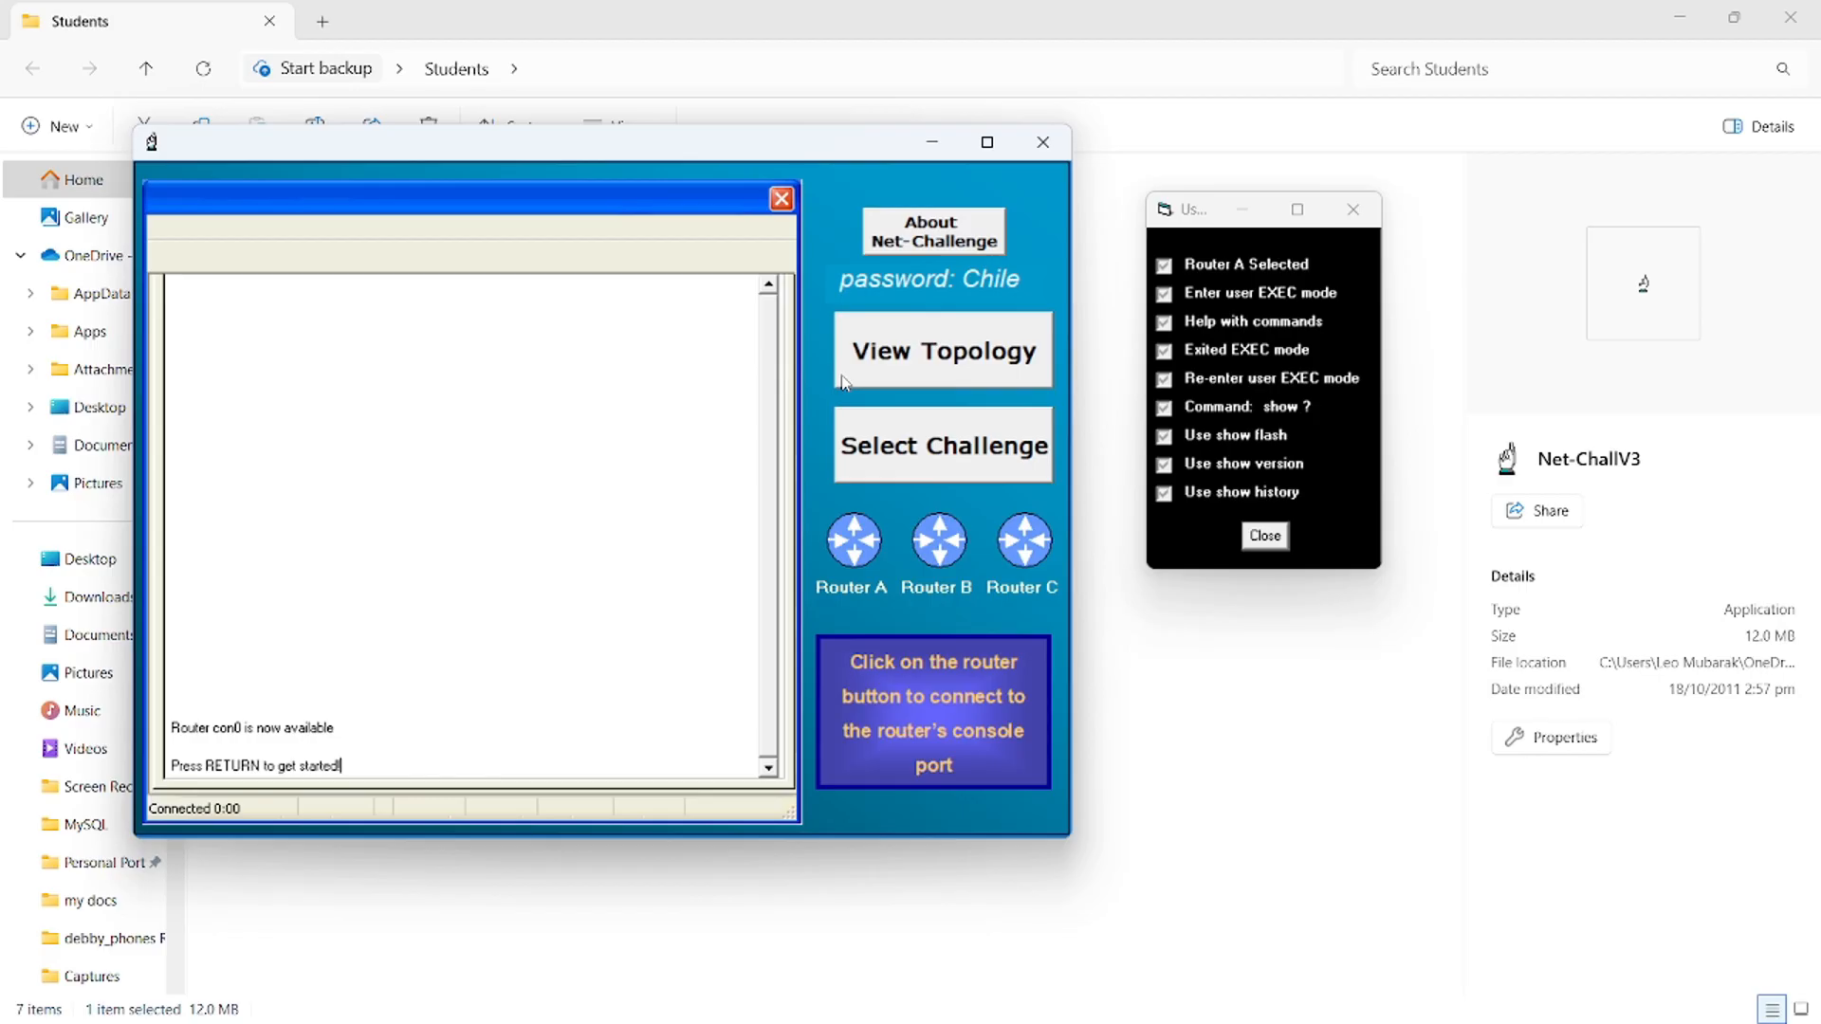
pyautogui.click(941, 354)
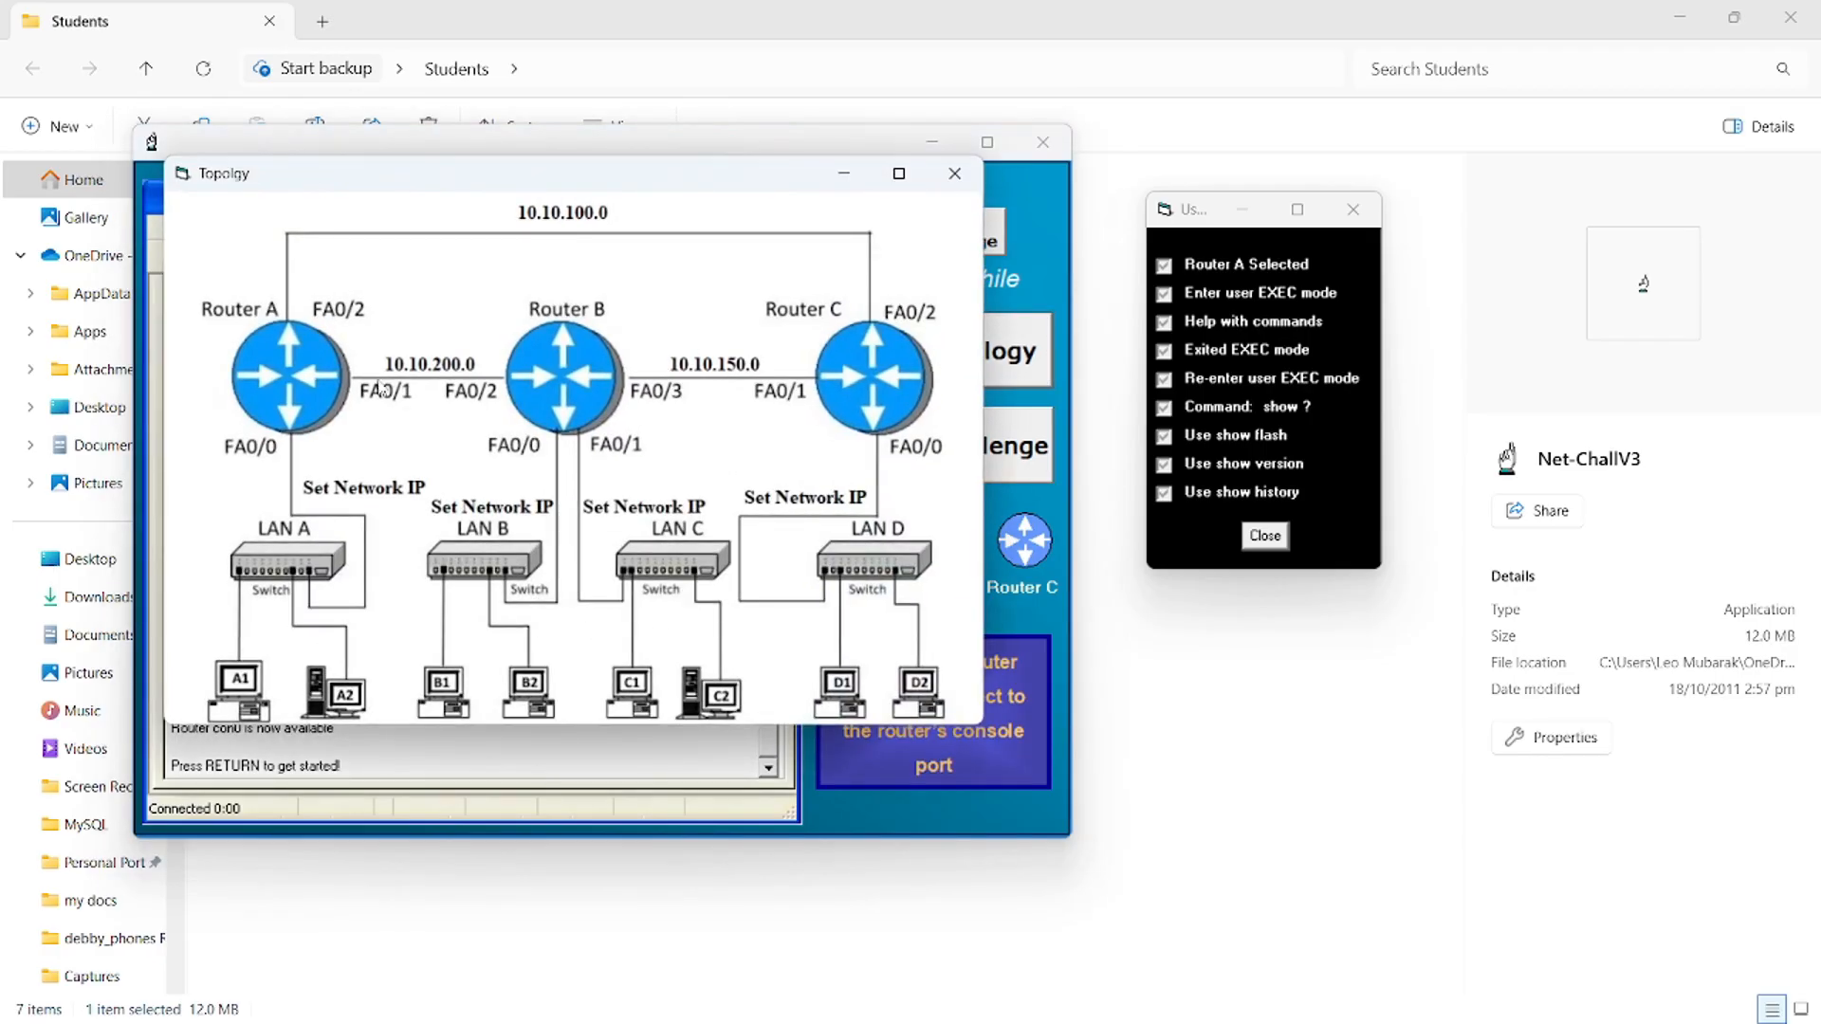
pyautogui.click(267, 350)
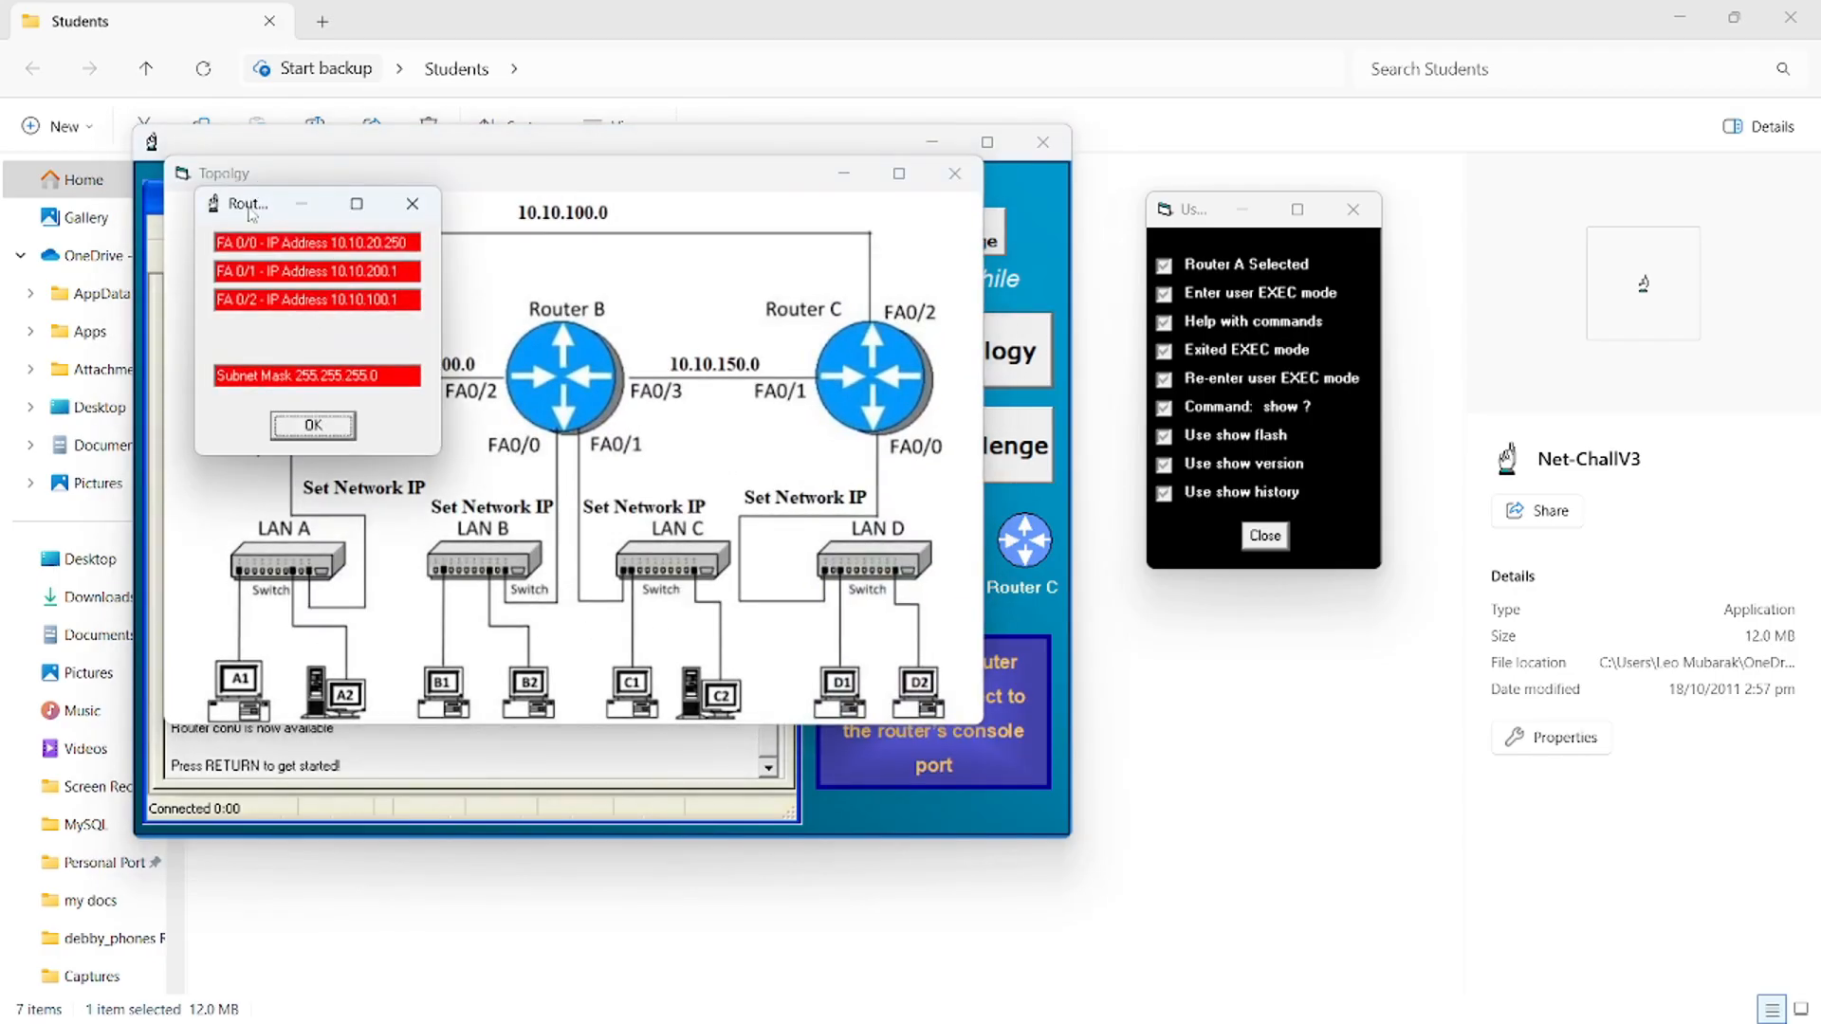
pyautogui.moveTo(249, 210); pyautogui.dragTo(1451, 217)
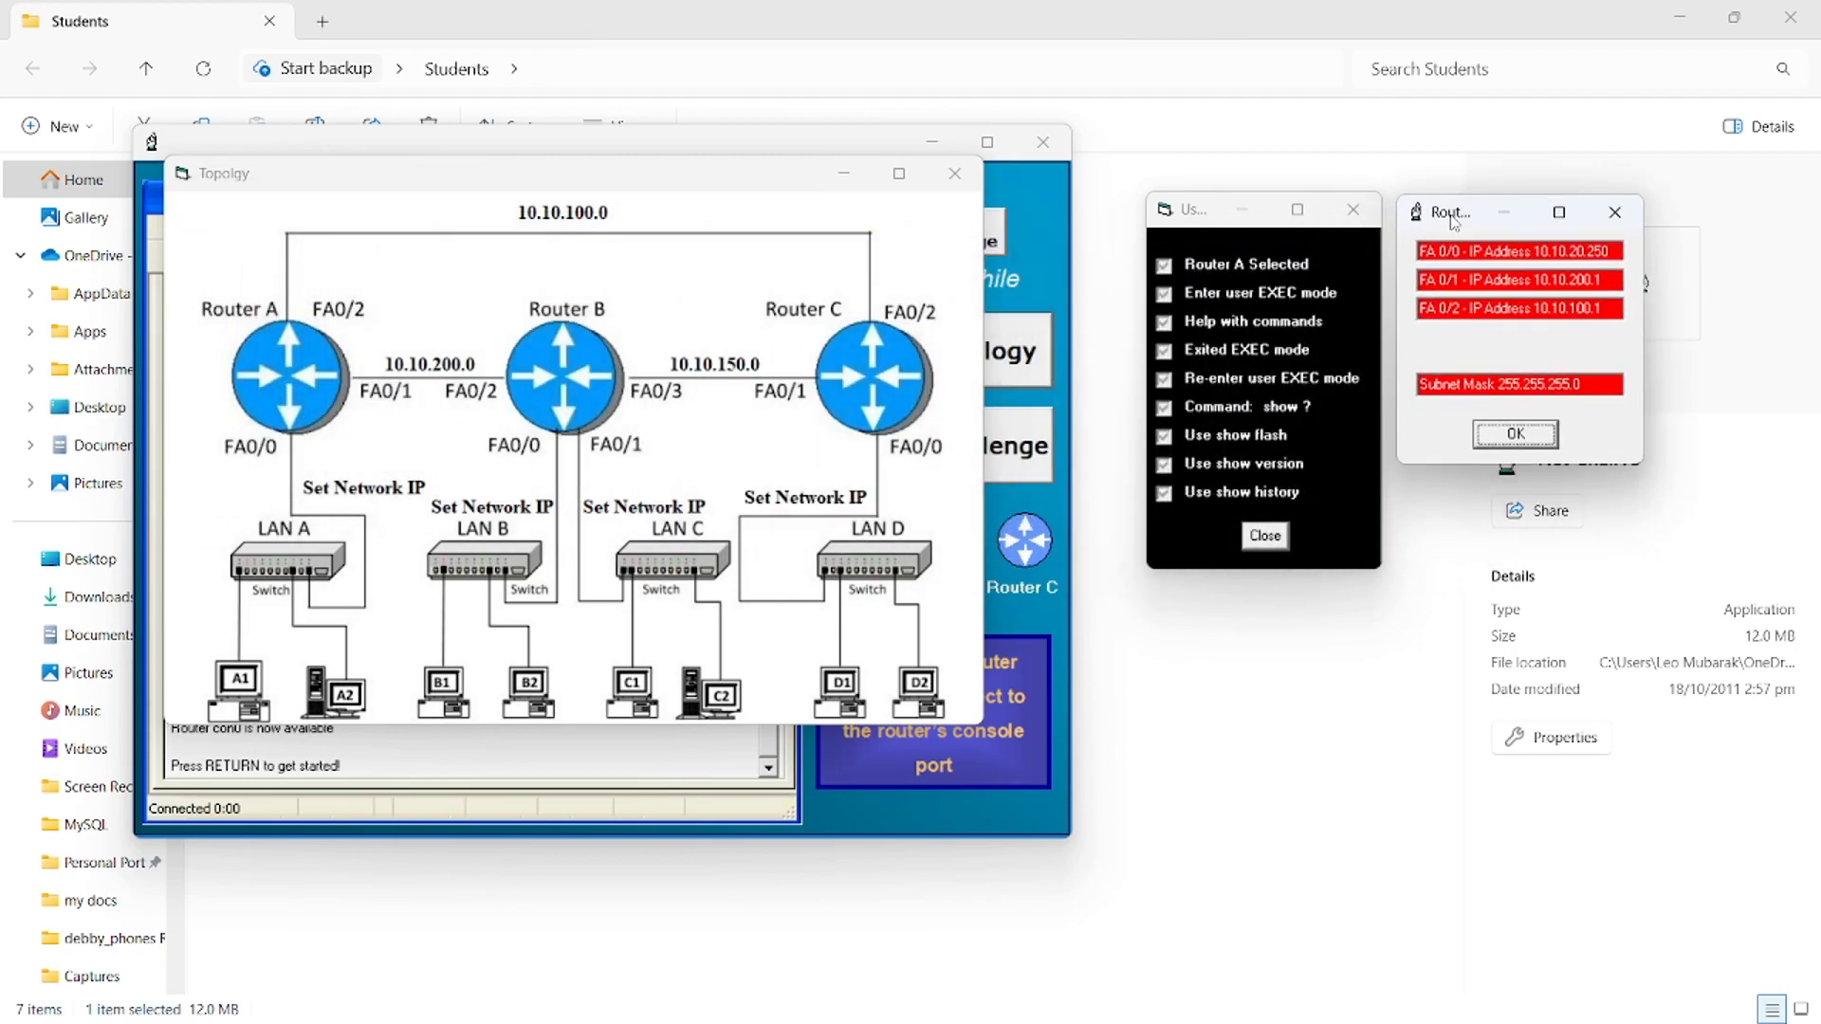
# - Close the User EXEC checklist and topology, and start the Chapter 7 - Privileged EXEC mode challenge with its checklist beside the simulator
pyautogui.click(1351, 215)
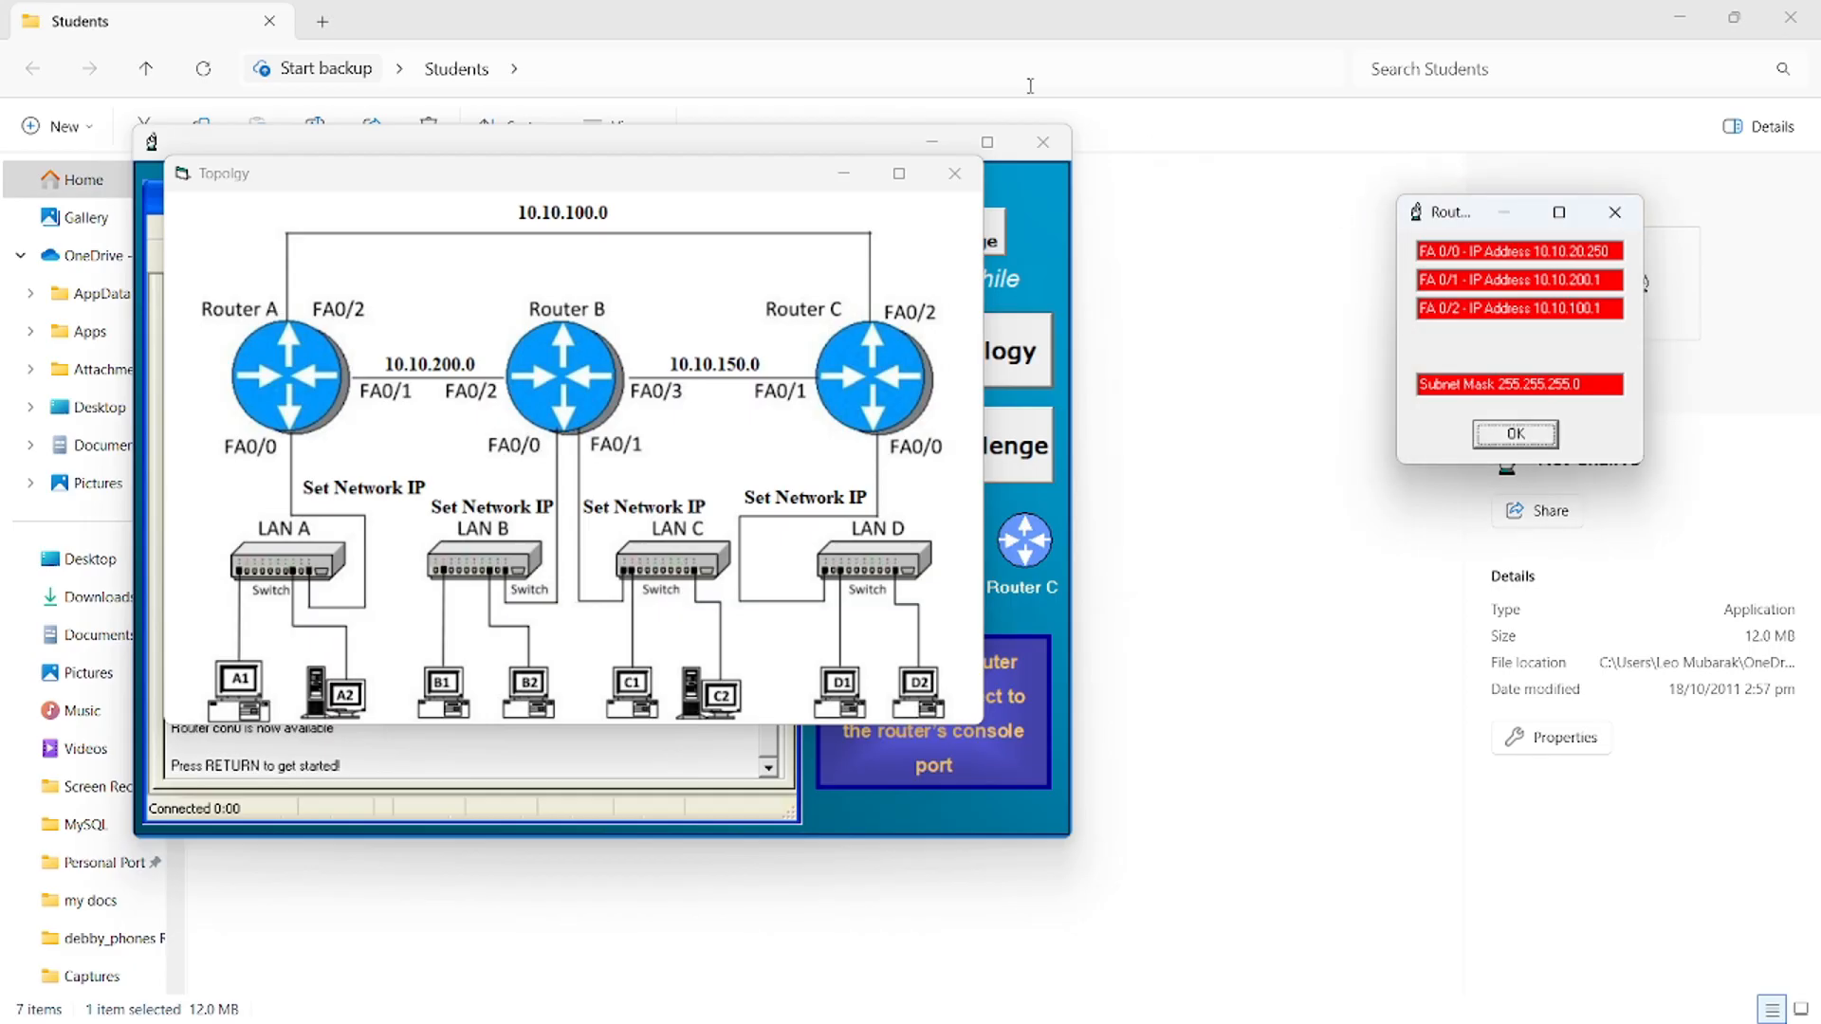
pyautogui.click(944, 185)
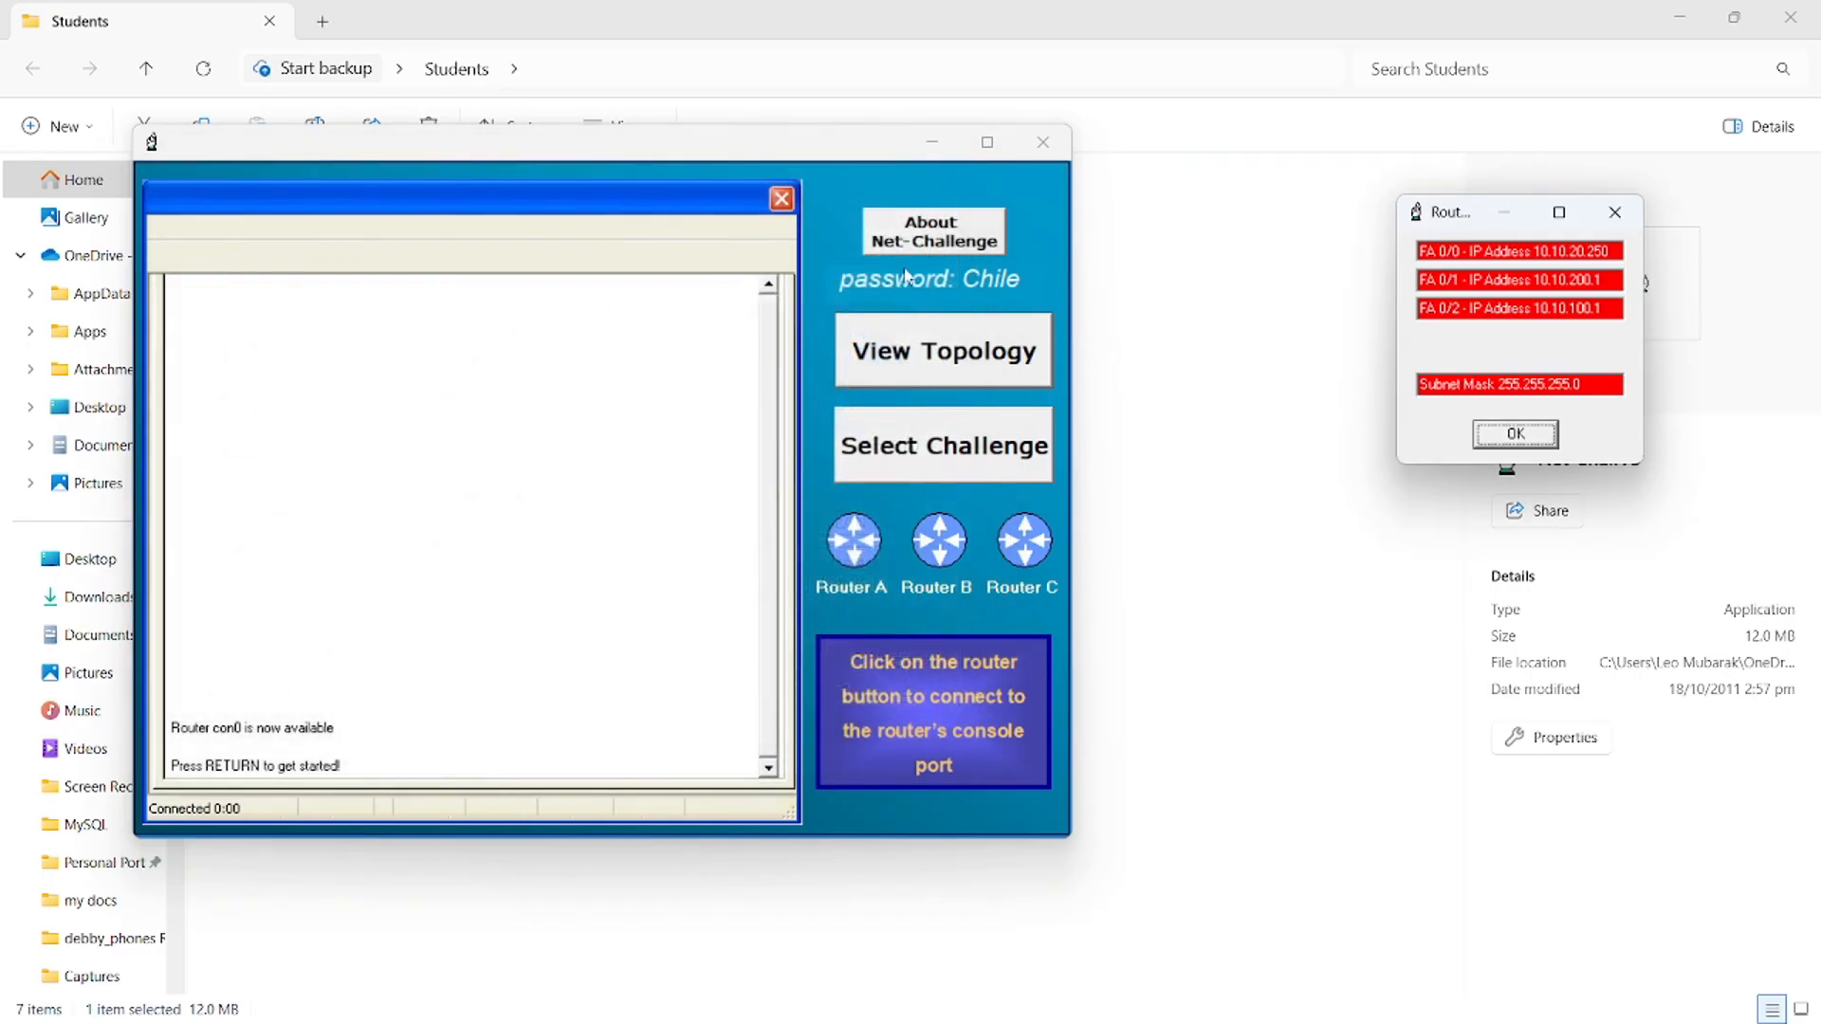
pyautogui.click(948, 462)
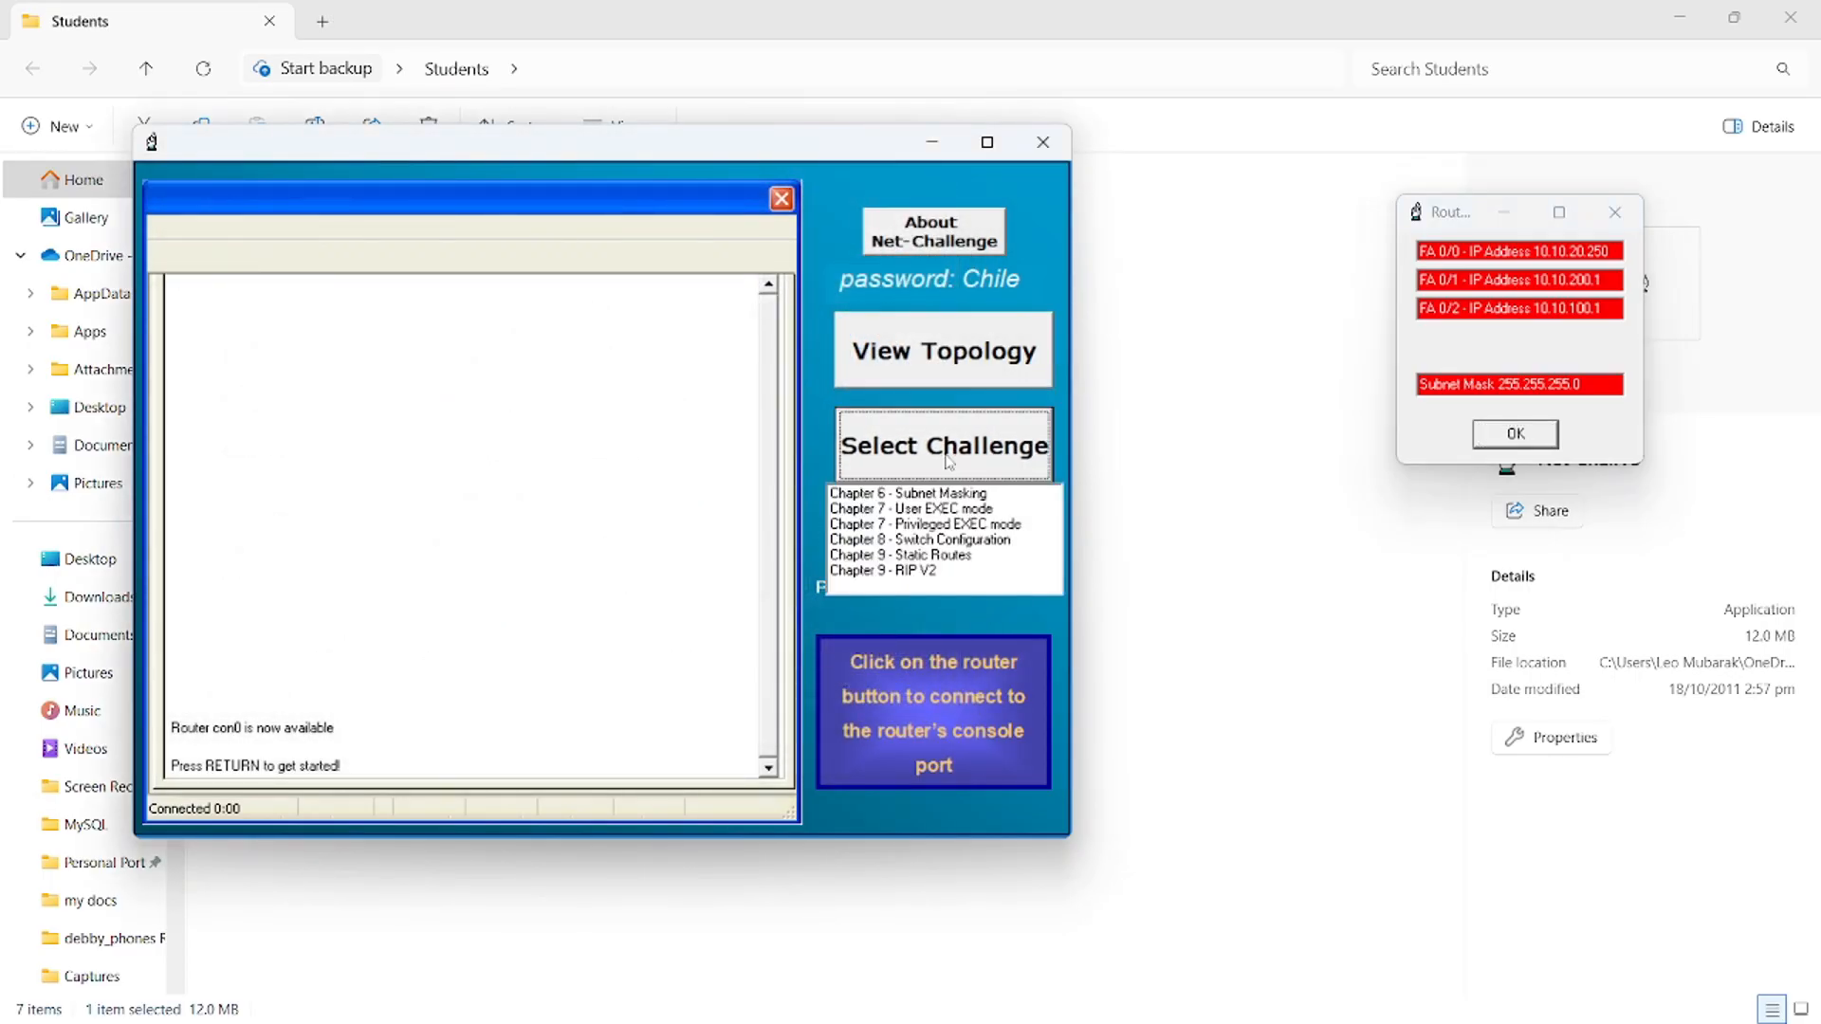
pyautogui.click(922, 524)
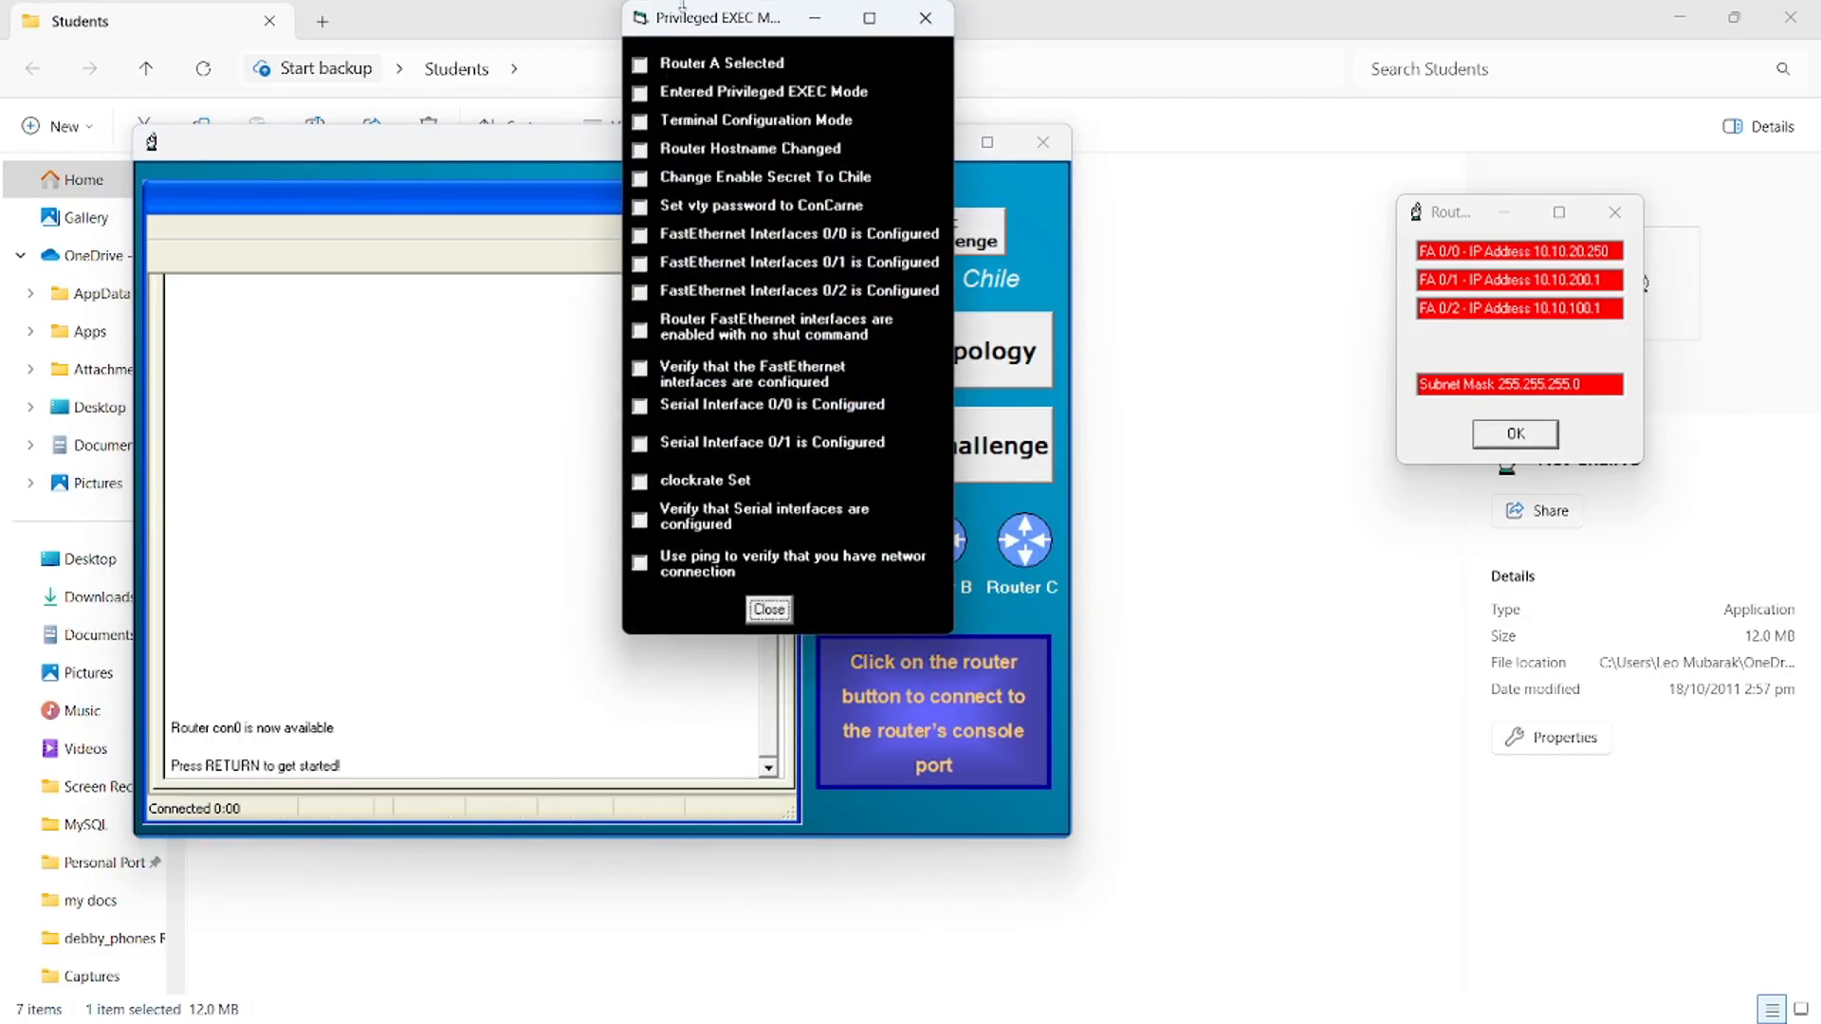
pyautogui.moveTo(707, 24); pyautogui.dragTo(1157, 194)
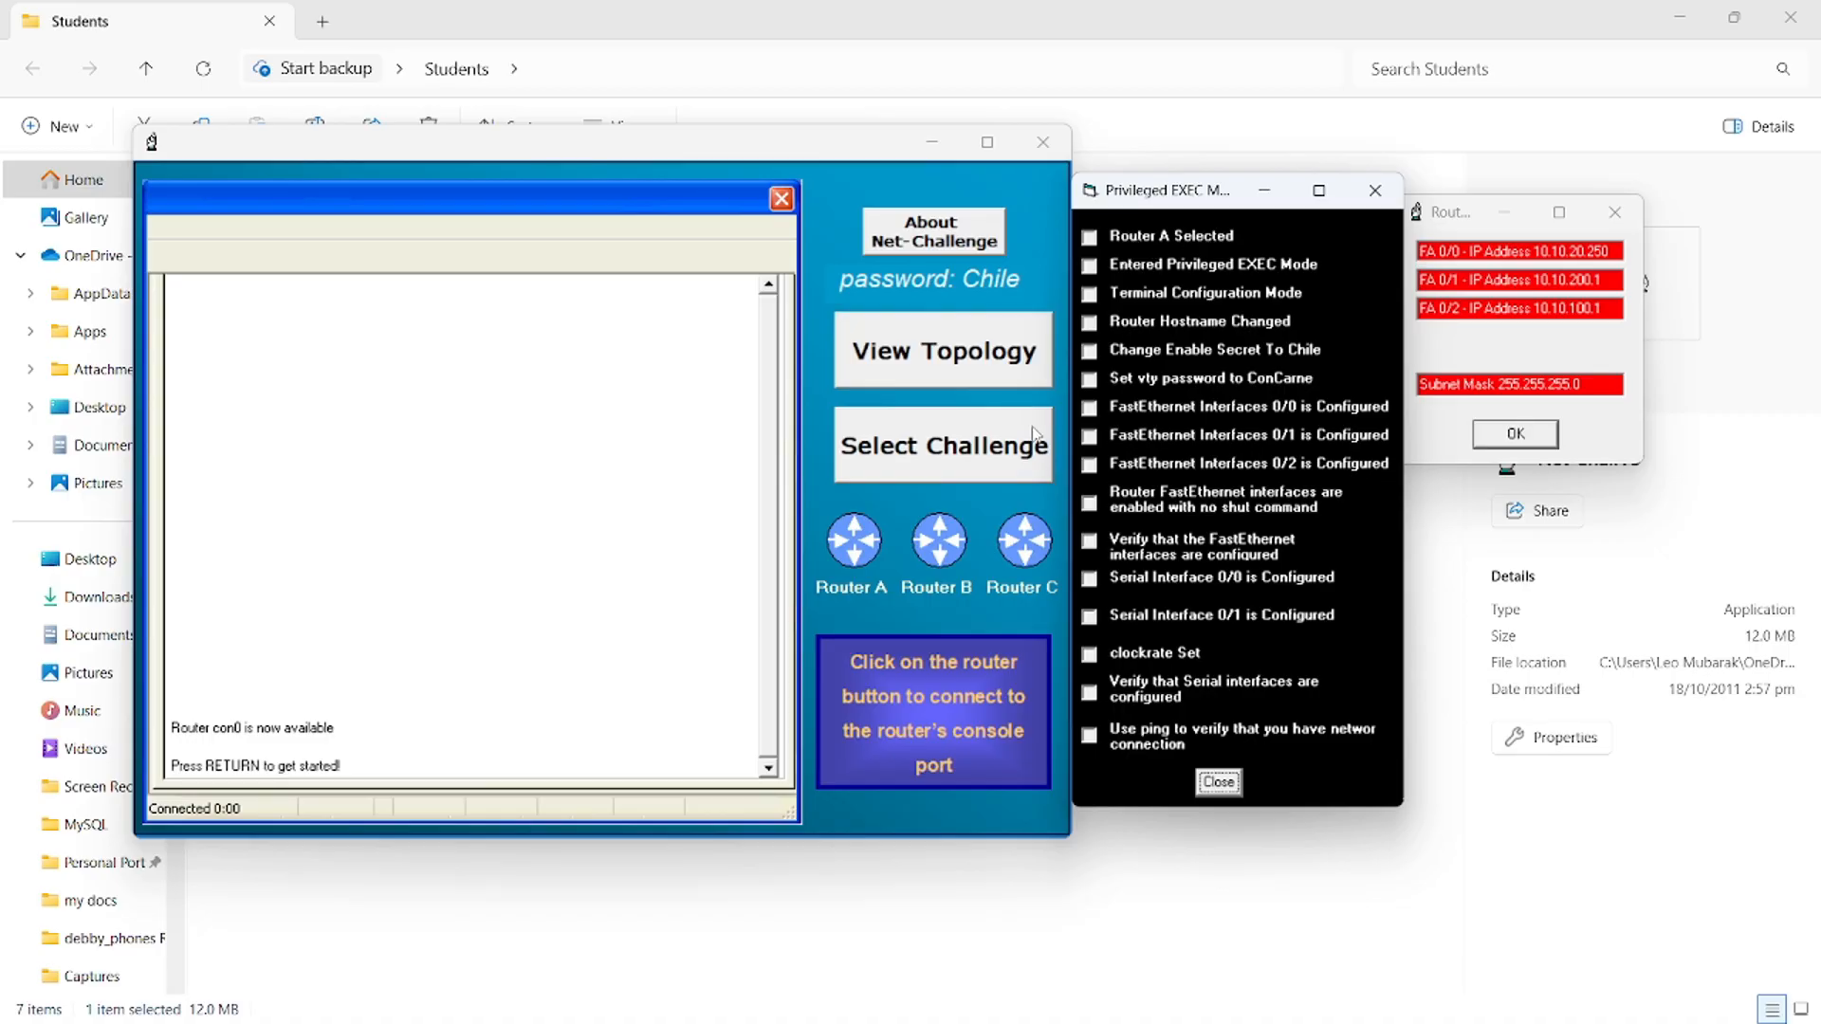
# - Connect to Router A's console and enter privileged EXEC mode using the enable password command with the given password
pyautogui.click(845, 542)
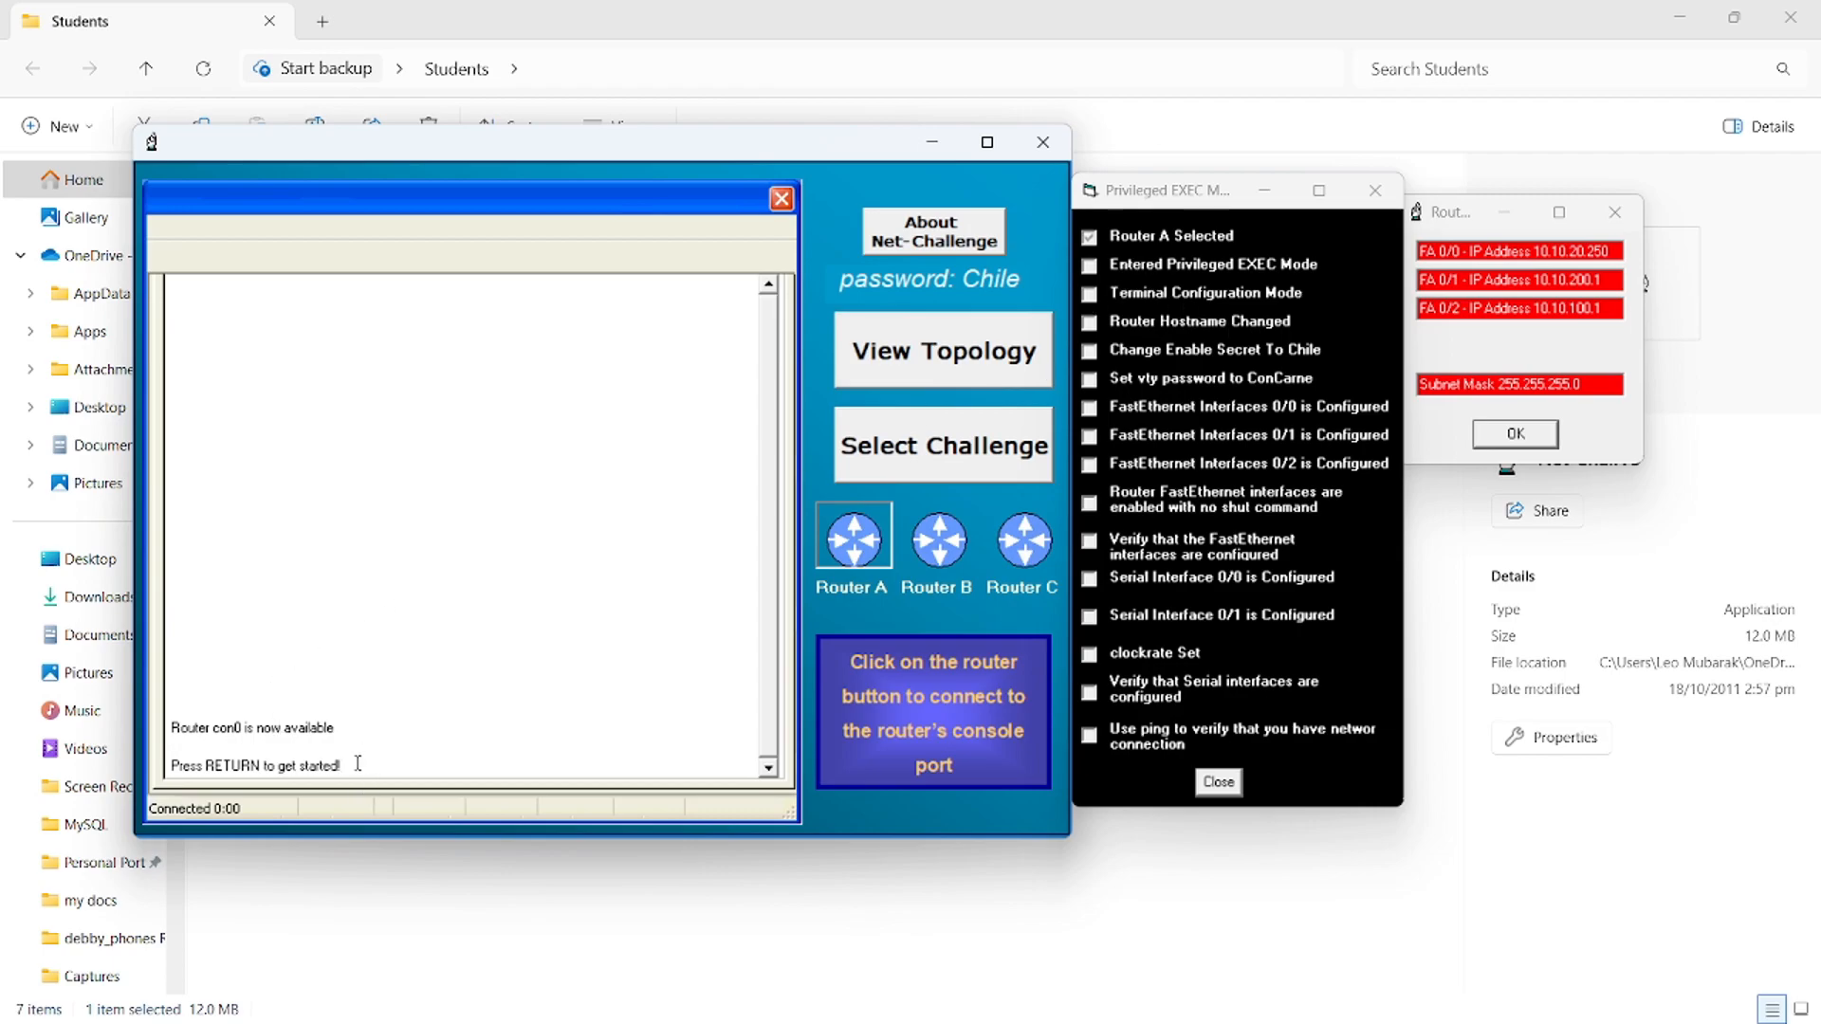
pyautogui.press('Return')
pyautogui.write('enable password')
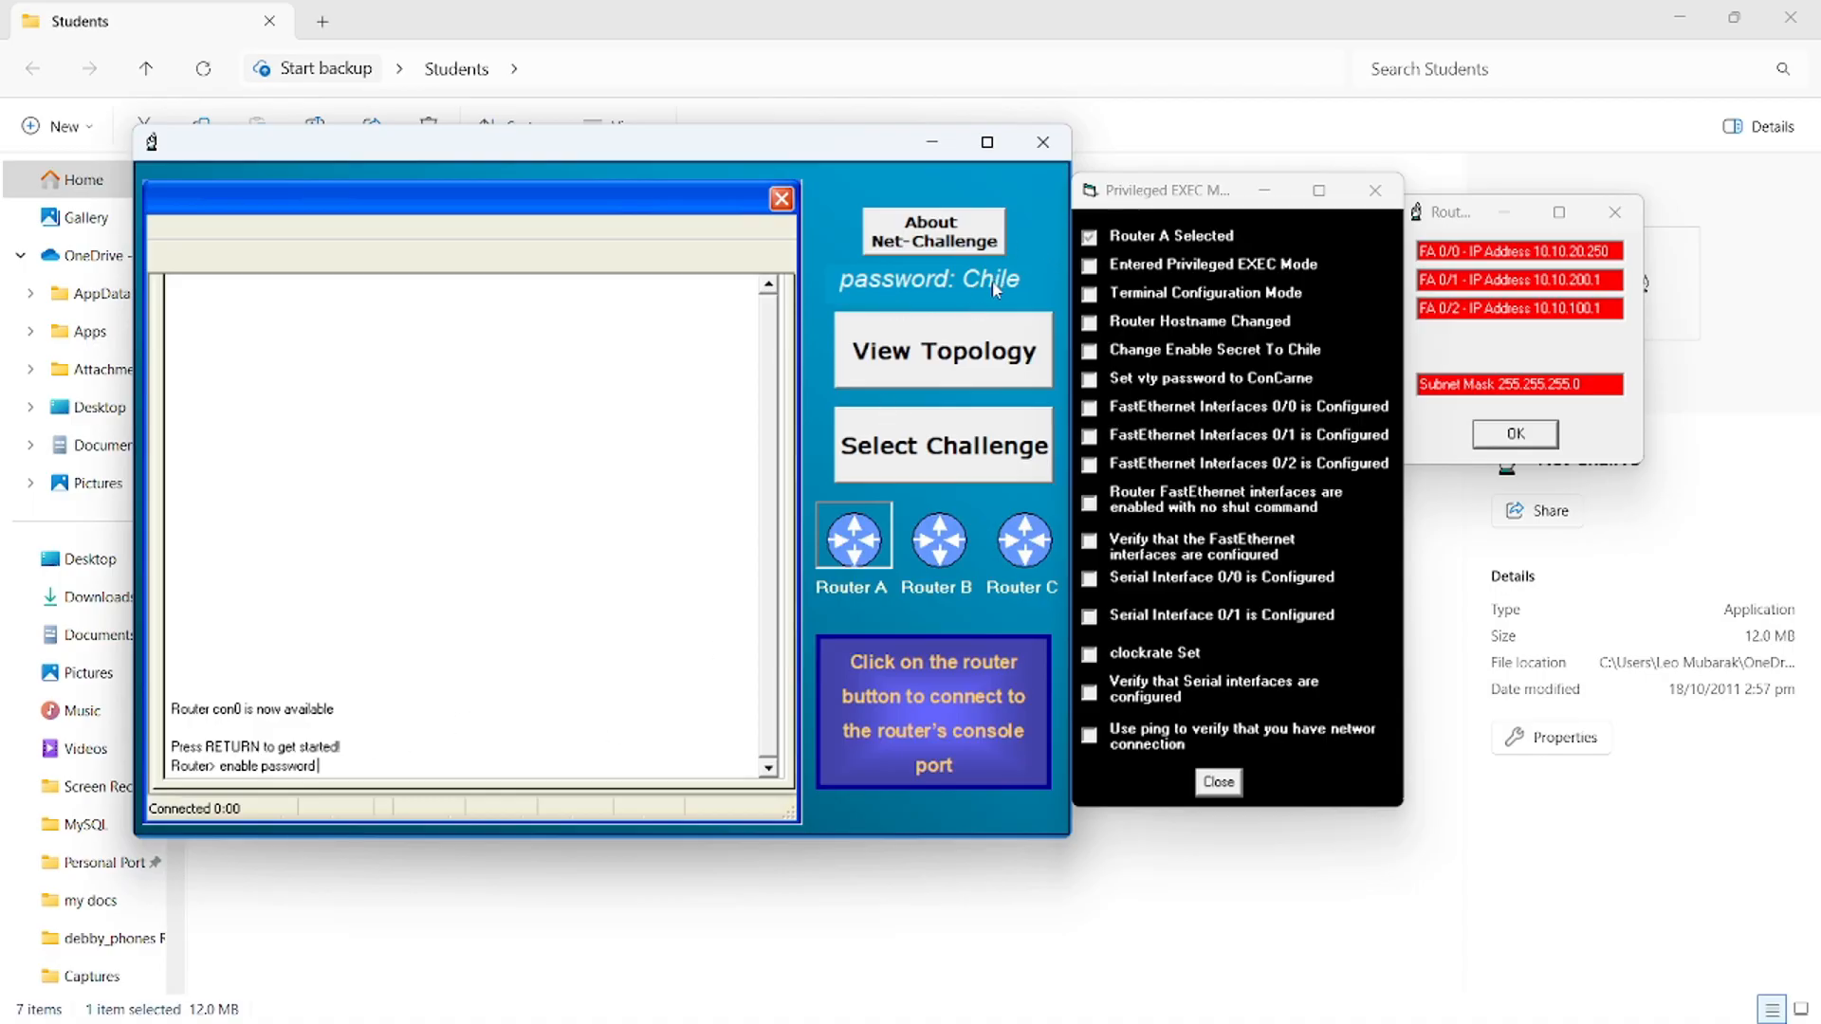
pyautogui.write(': Chile')
pyautogui.press('Return')
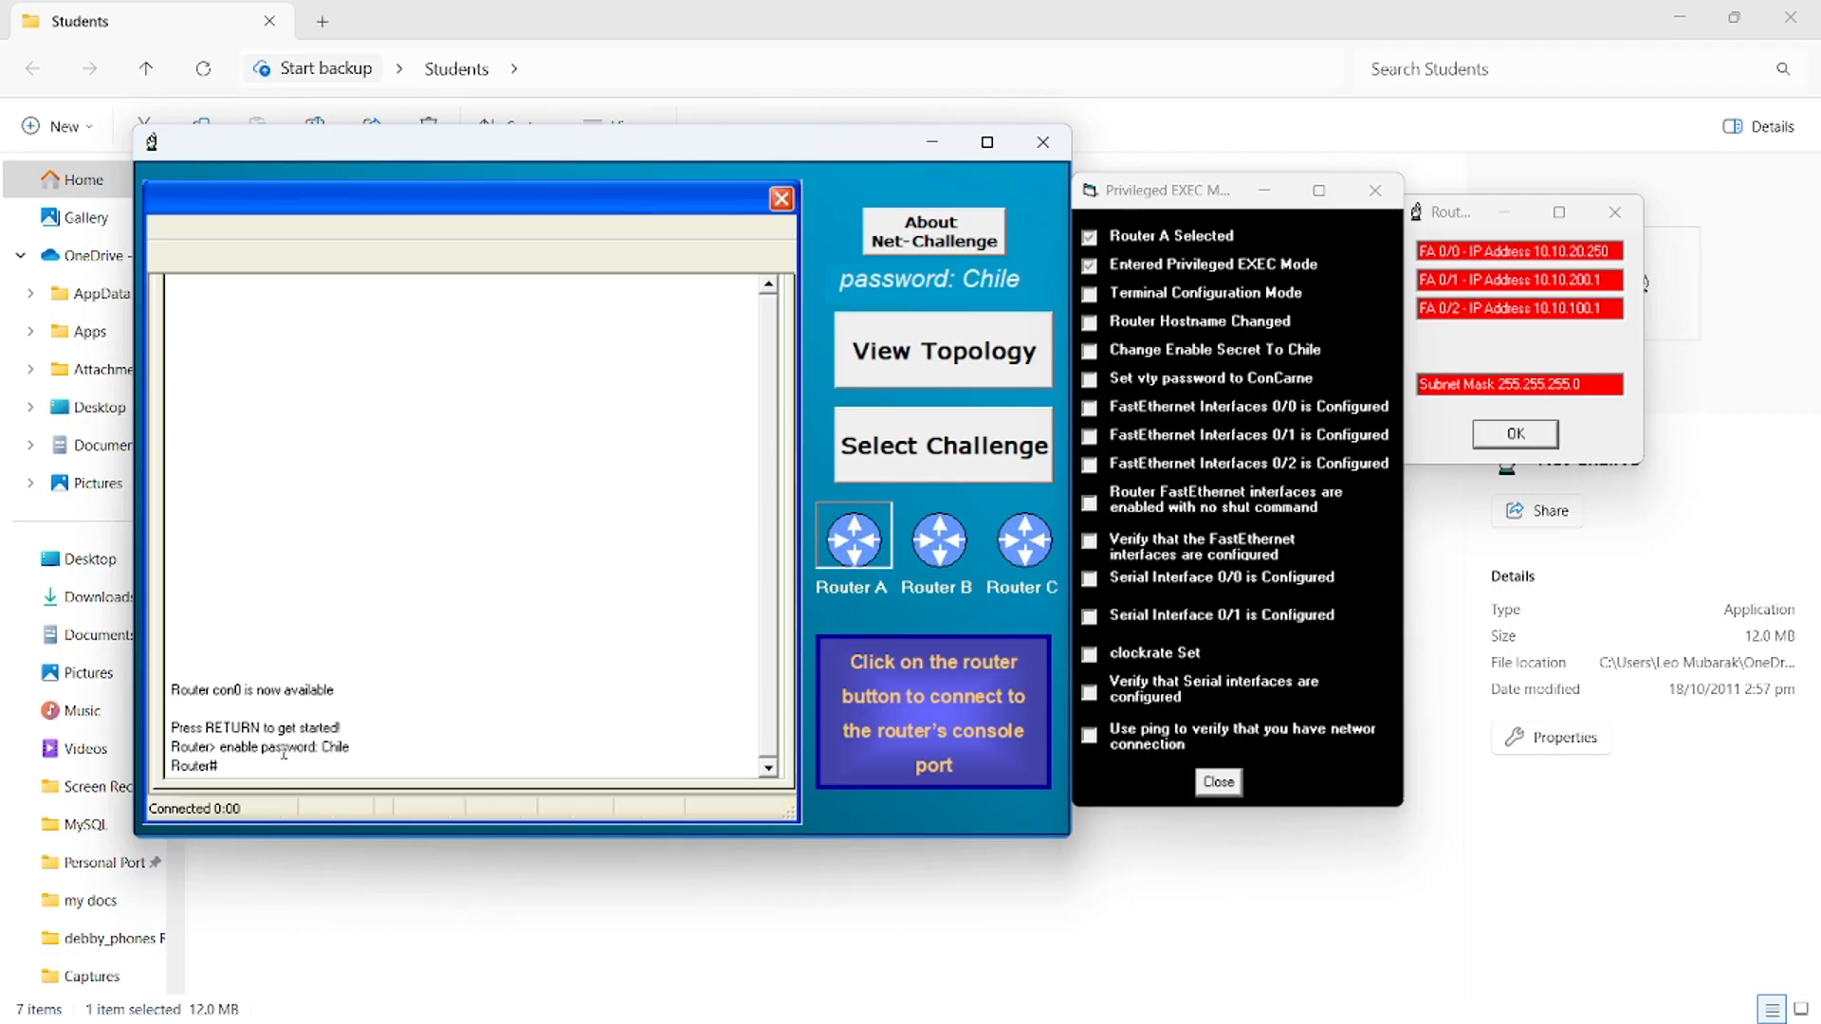
# - Enter terminal configuration mode with conf t and set the router's hostname to RouterA
pyautogui.write('conf t')
pyautogui.press('Return')
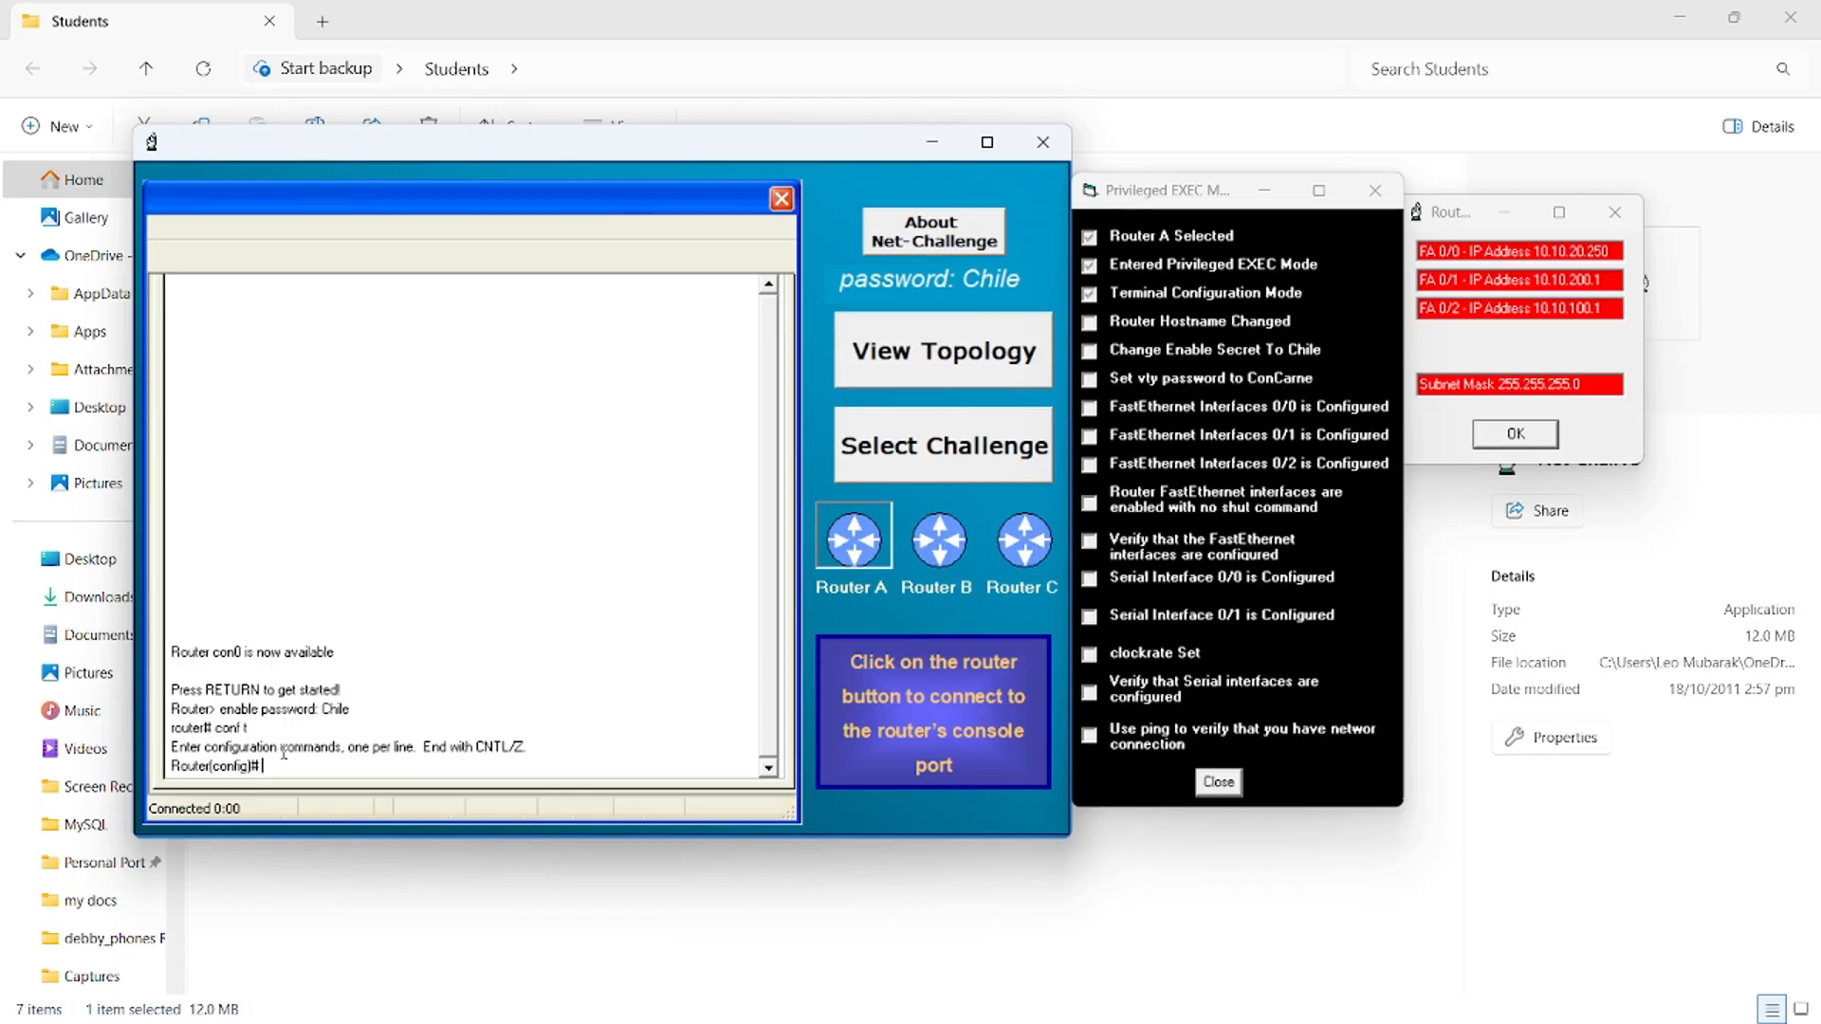
pyautogui.write('hostname RouterA')
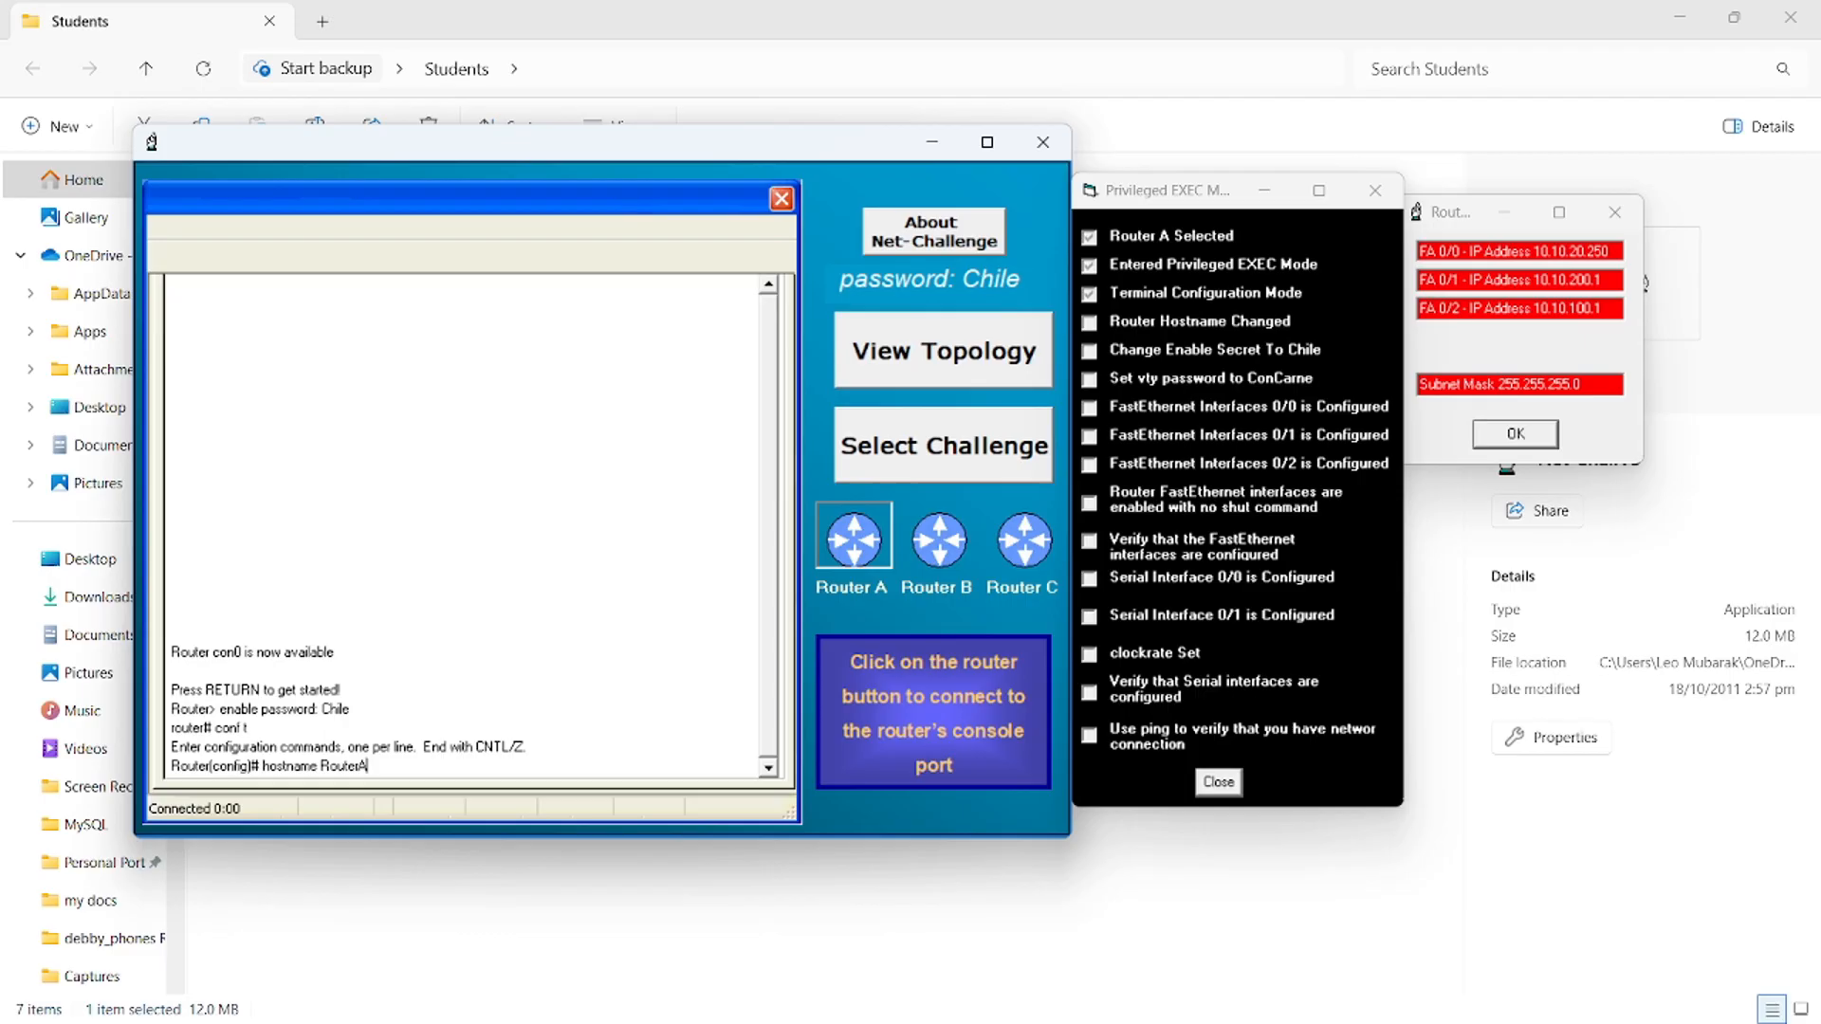
pyautogui.press('Return')
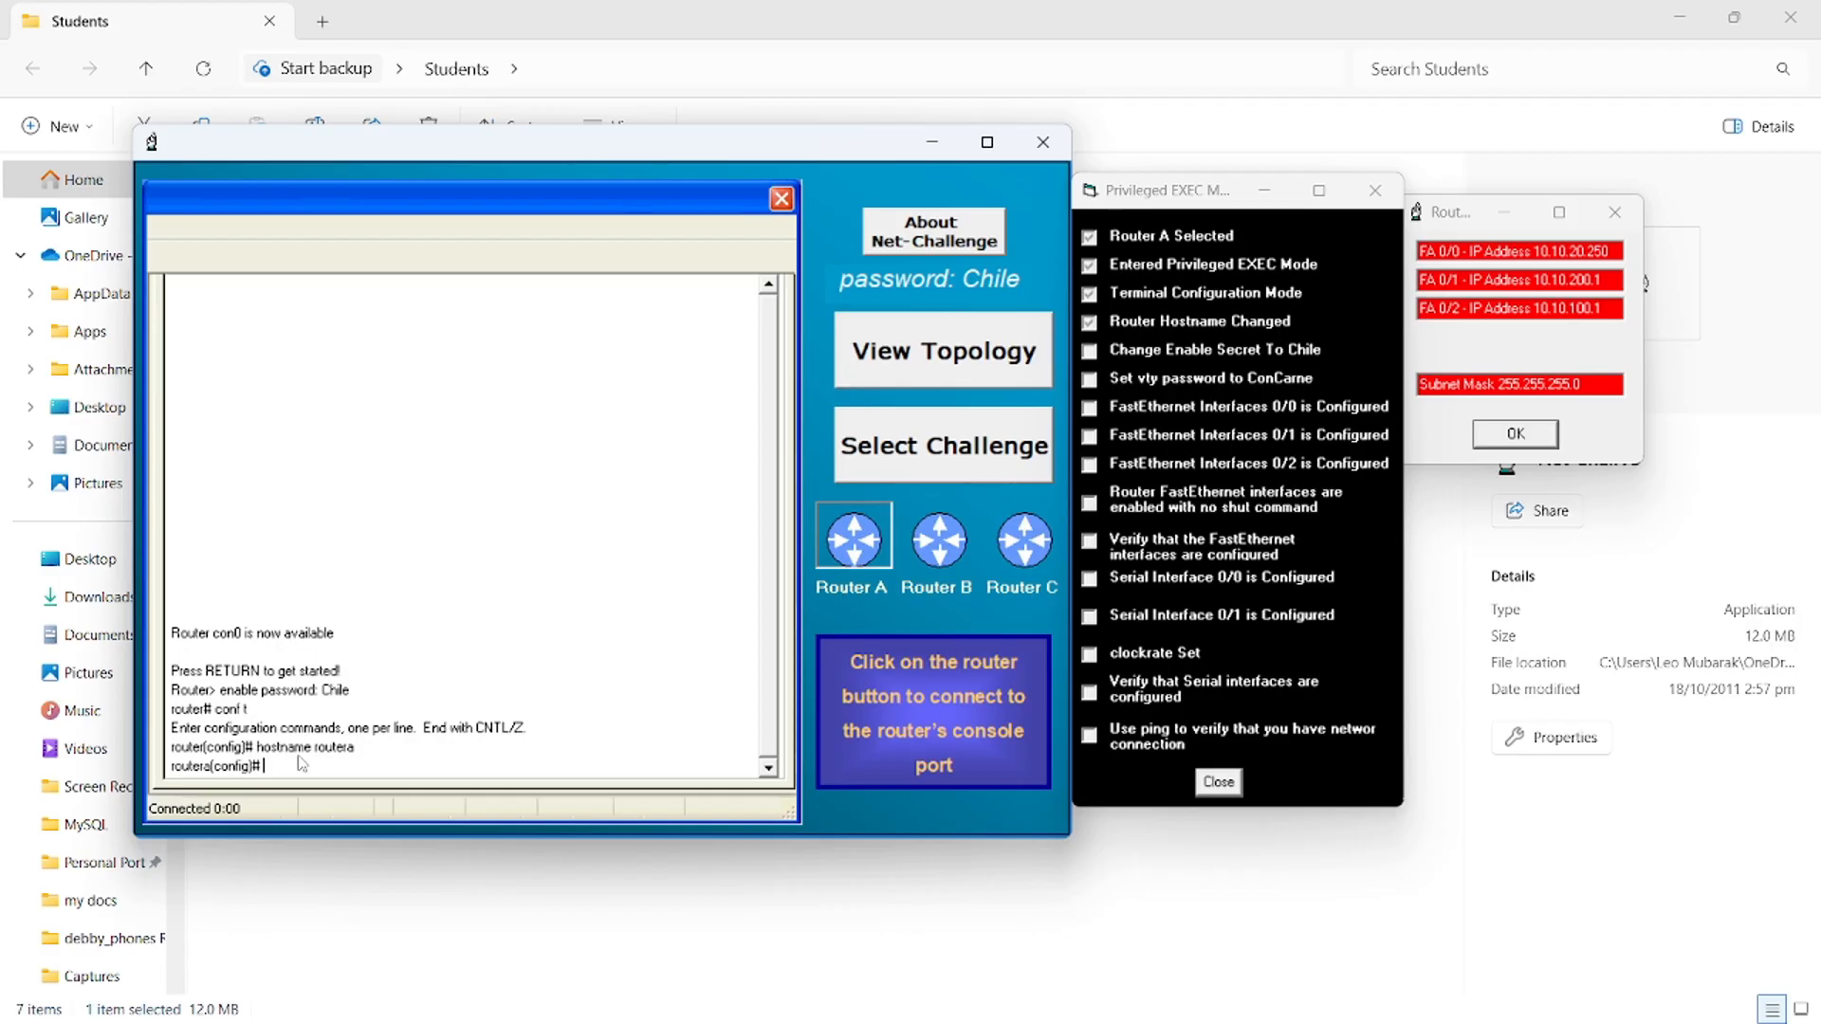
# - Set the router's enable secret and the login password for vty lines 0 4 to the values required by the challenge
pyautogui.write('enable secret chile')
pyautogui.press('Return')
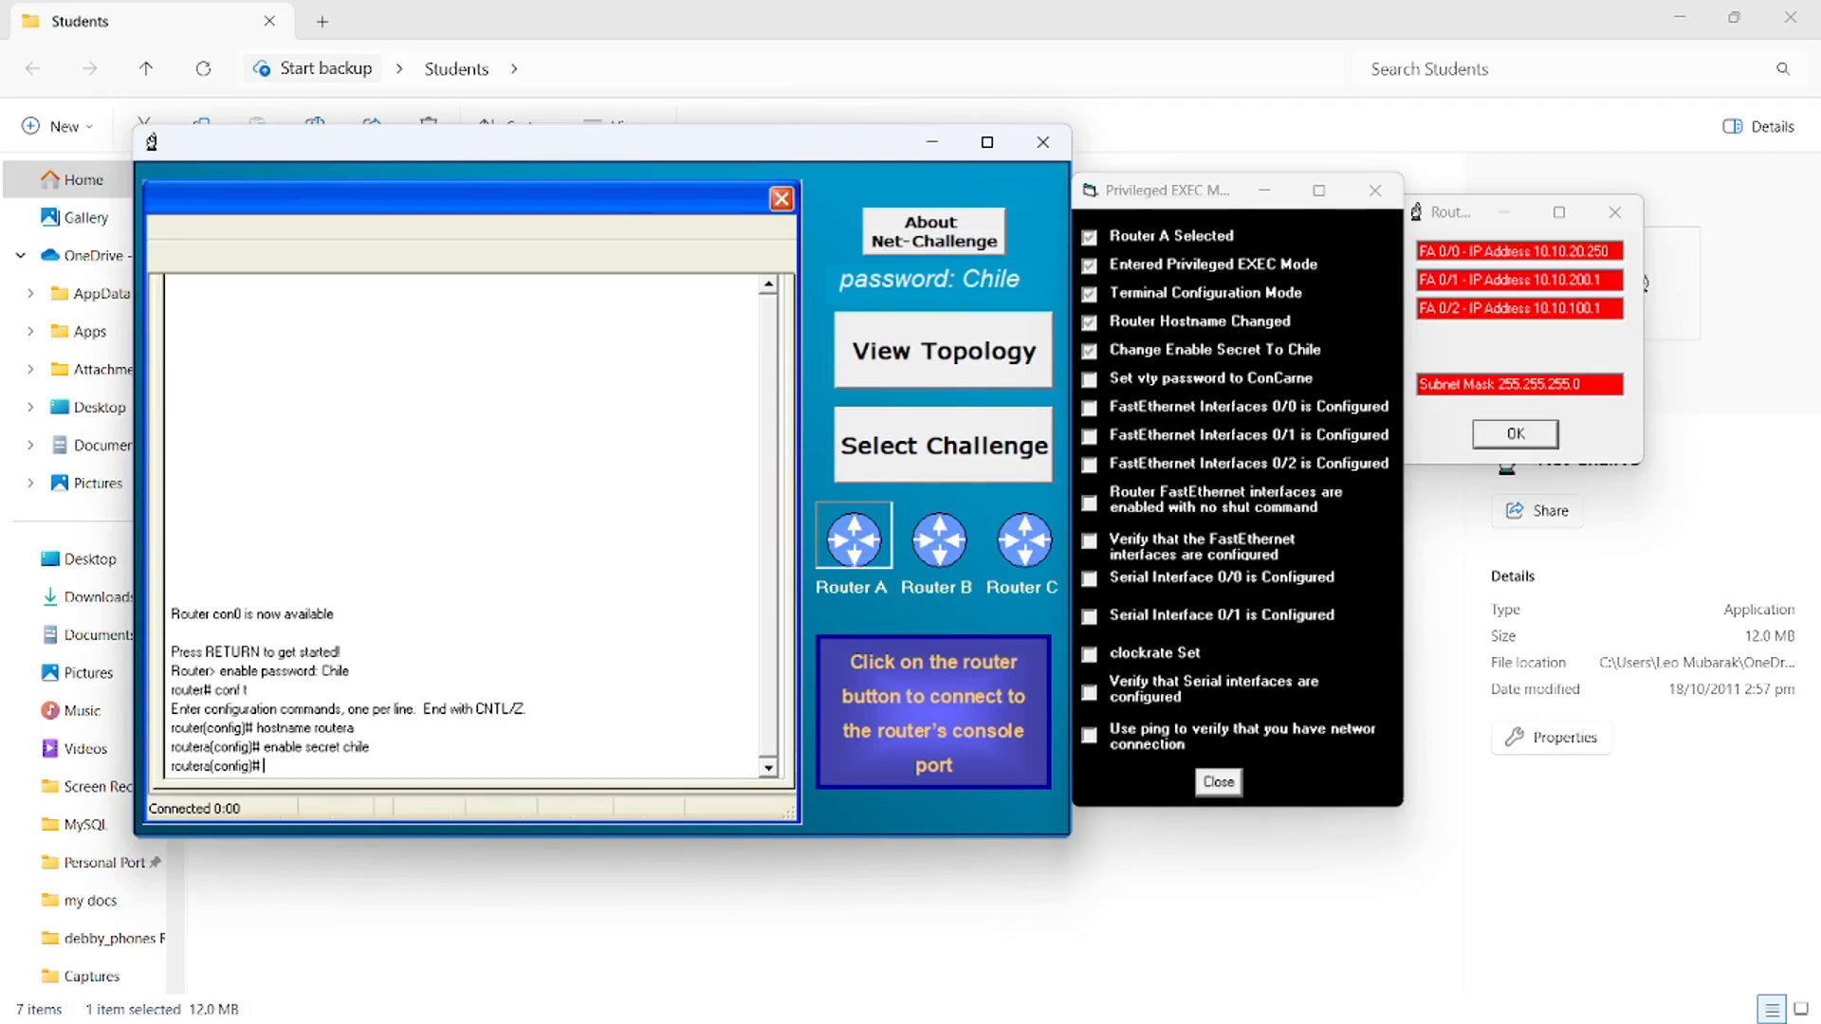
pyautogui.write('line vty 0 4')
pyautogui.press('Return')
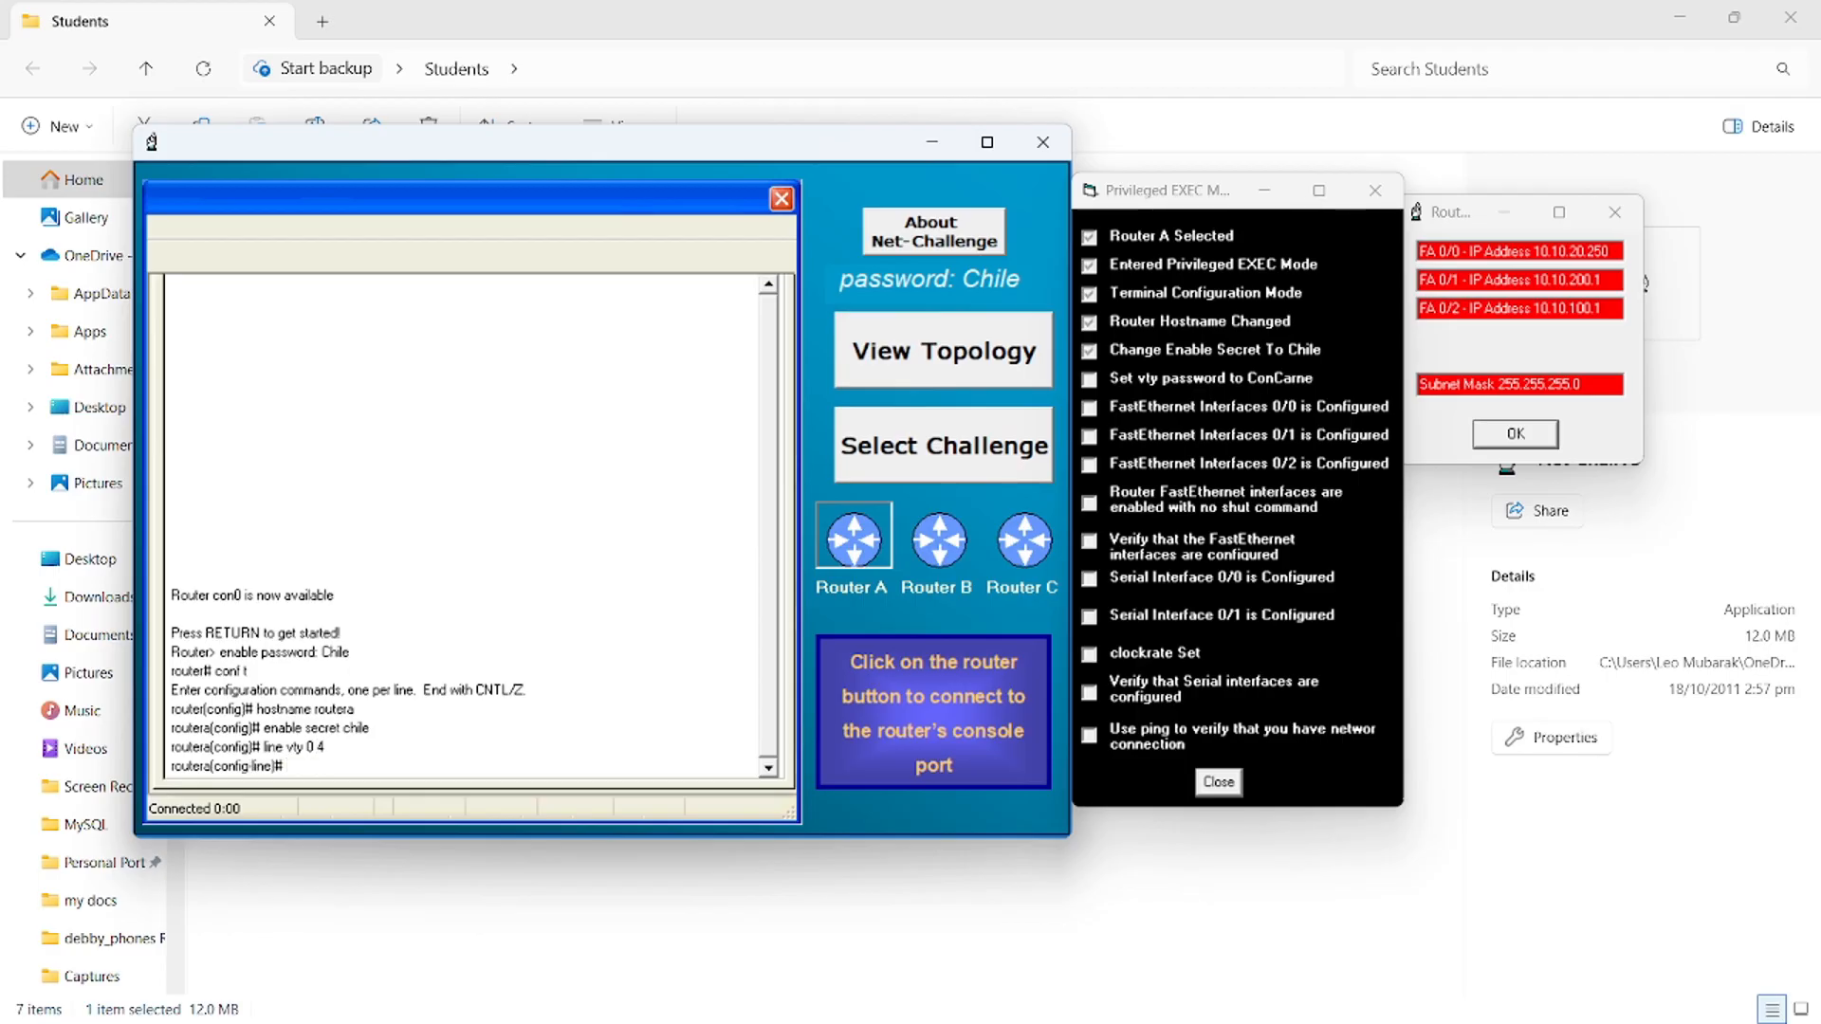
pyautogui.write('password ConCarne')
pyautogui.press('Return')
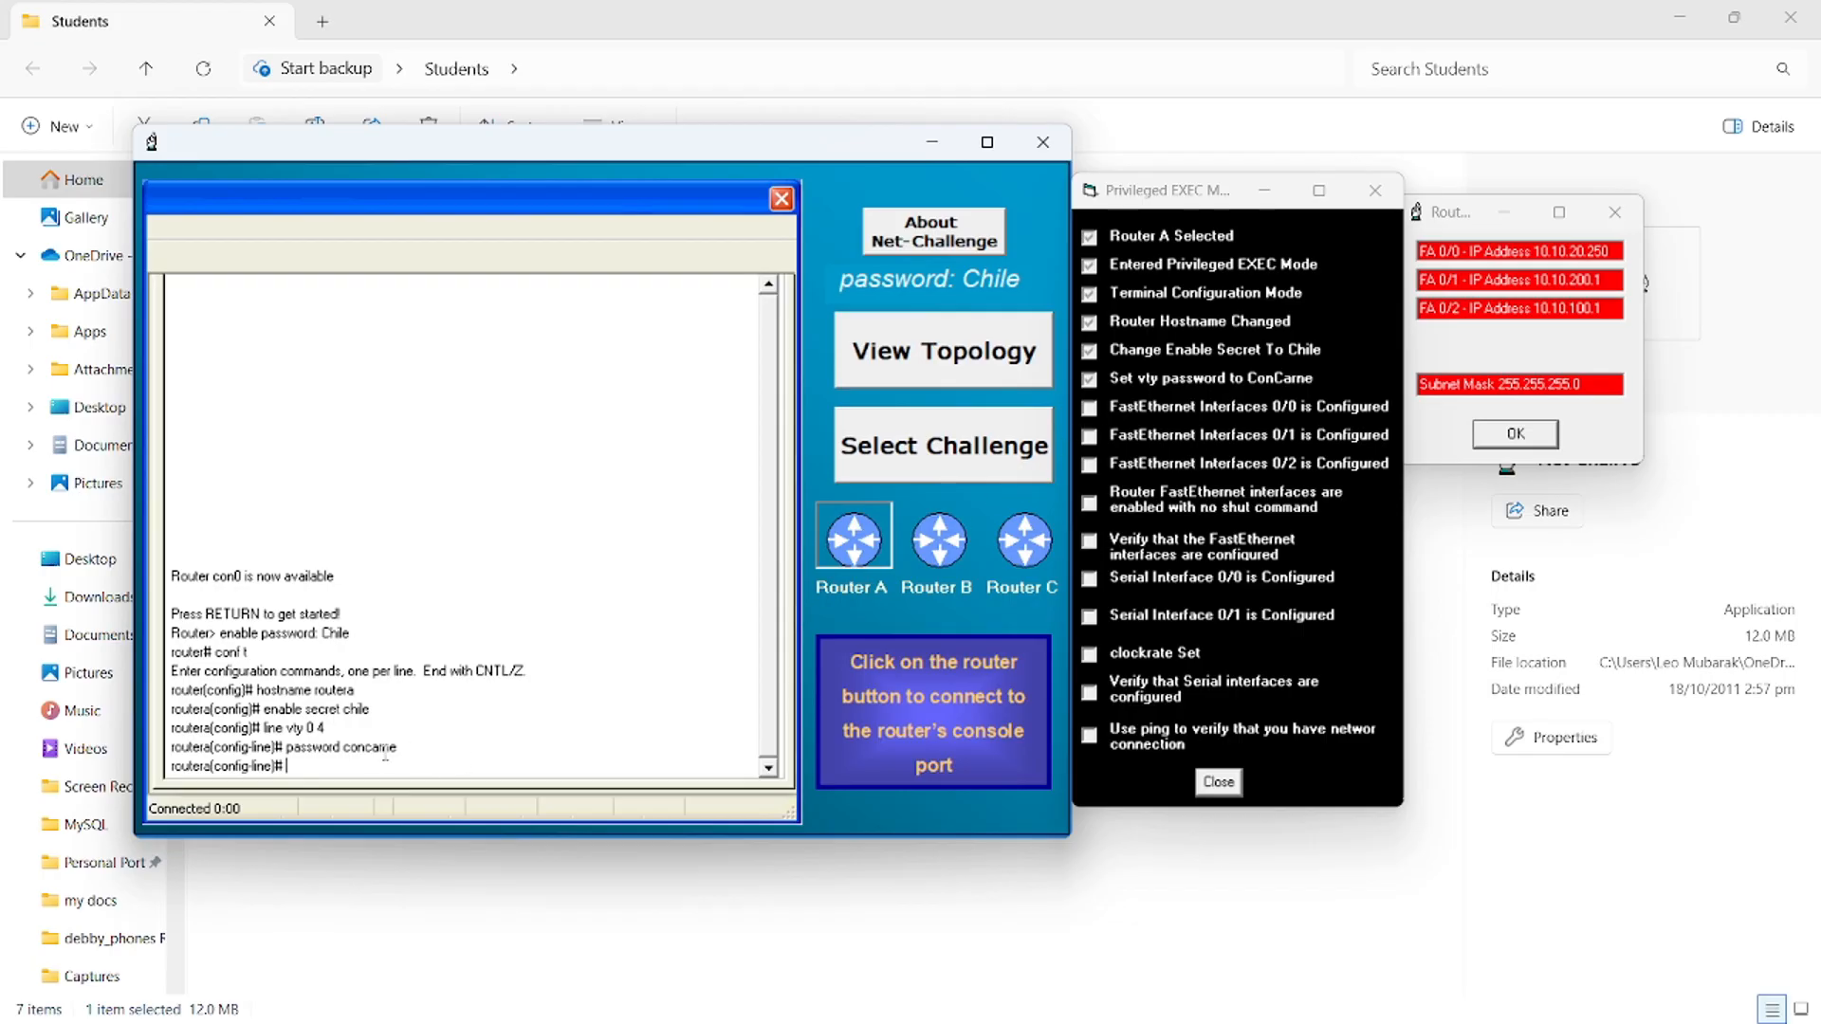
# - Leave line configuration, assign FastEthernet 0/0 the IP address 10.10.20.250 with mask 255.255.255.0, and enable it with no shut
pyautogui.write('exit')
pyautogui.press('Return')
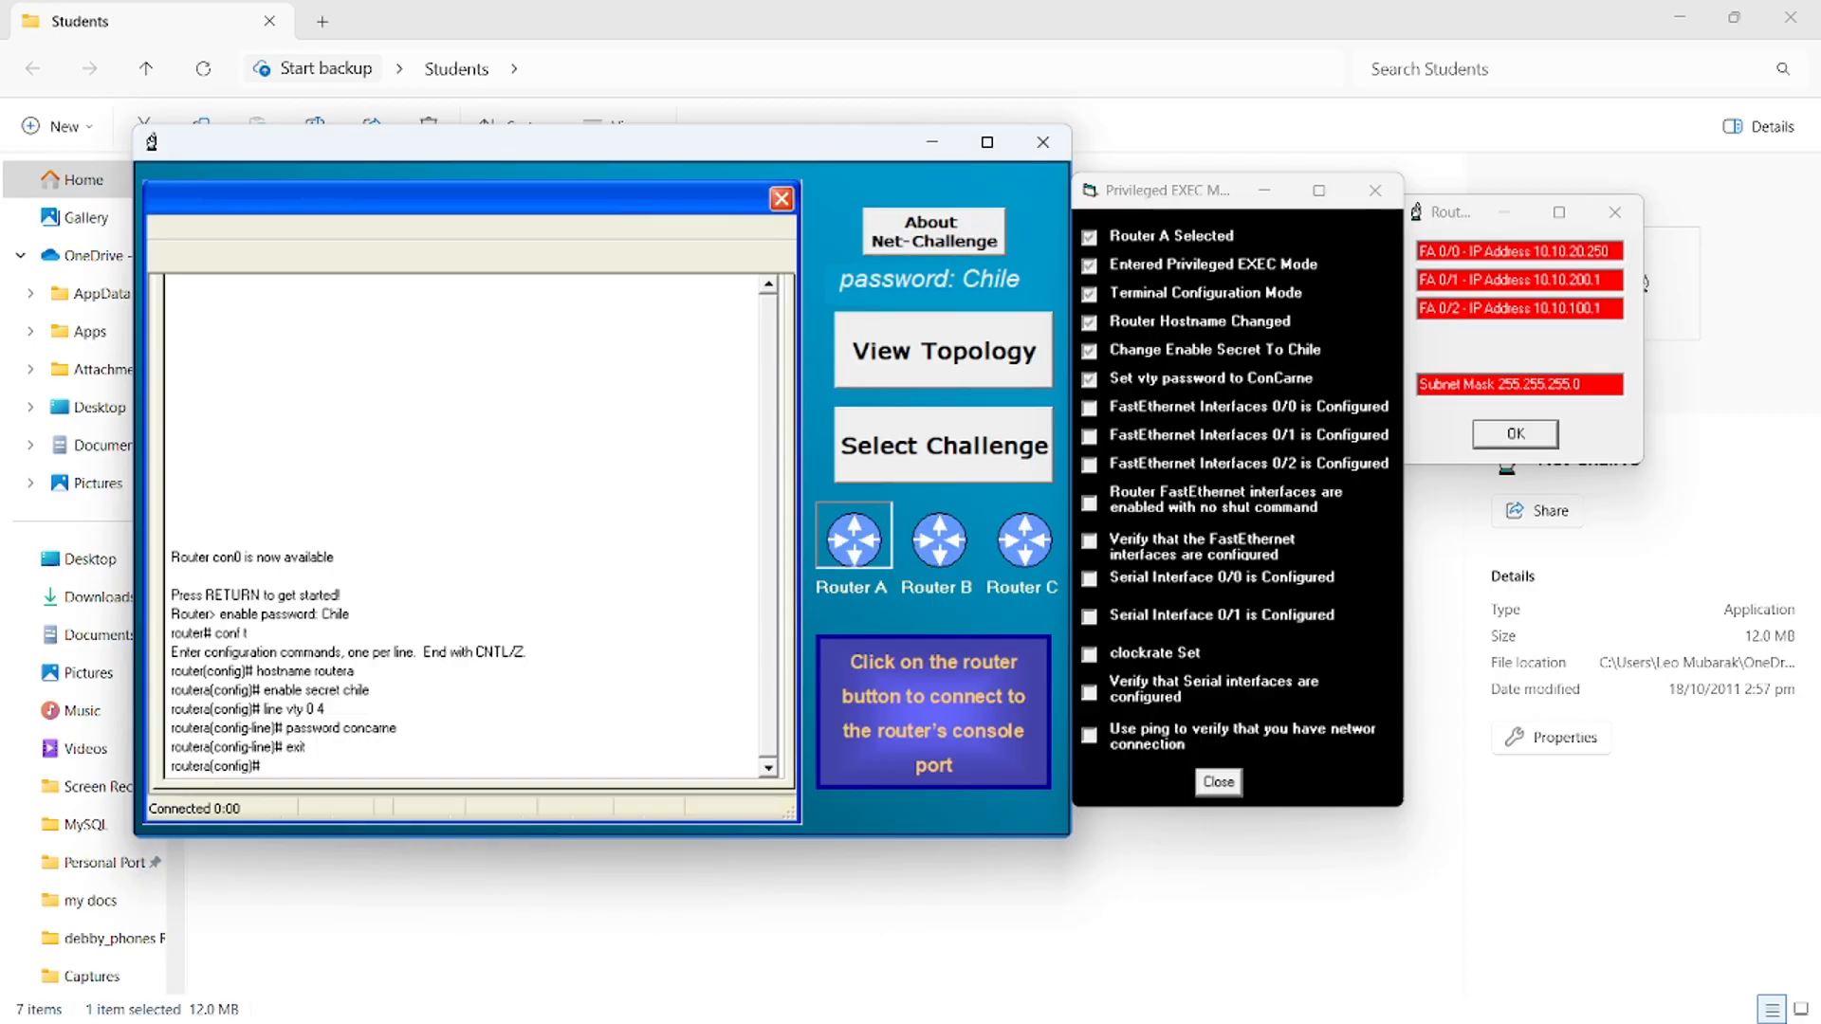
pyautogui.write('int fa0/0')
pyautogui.press('Return')
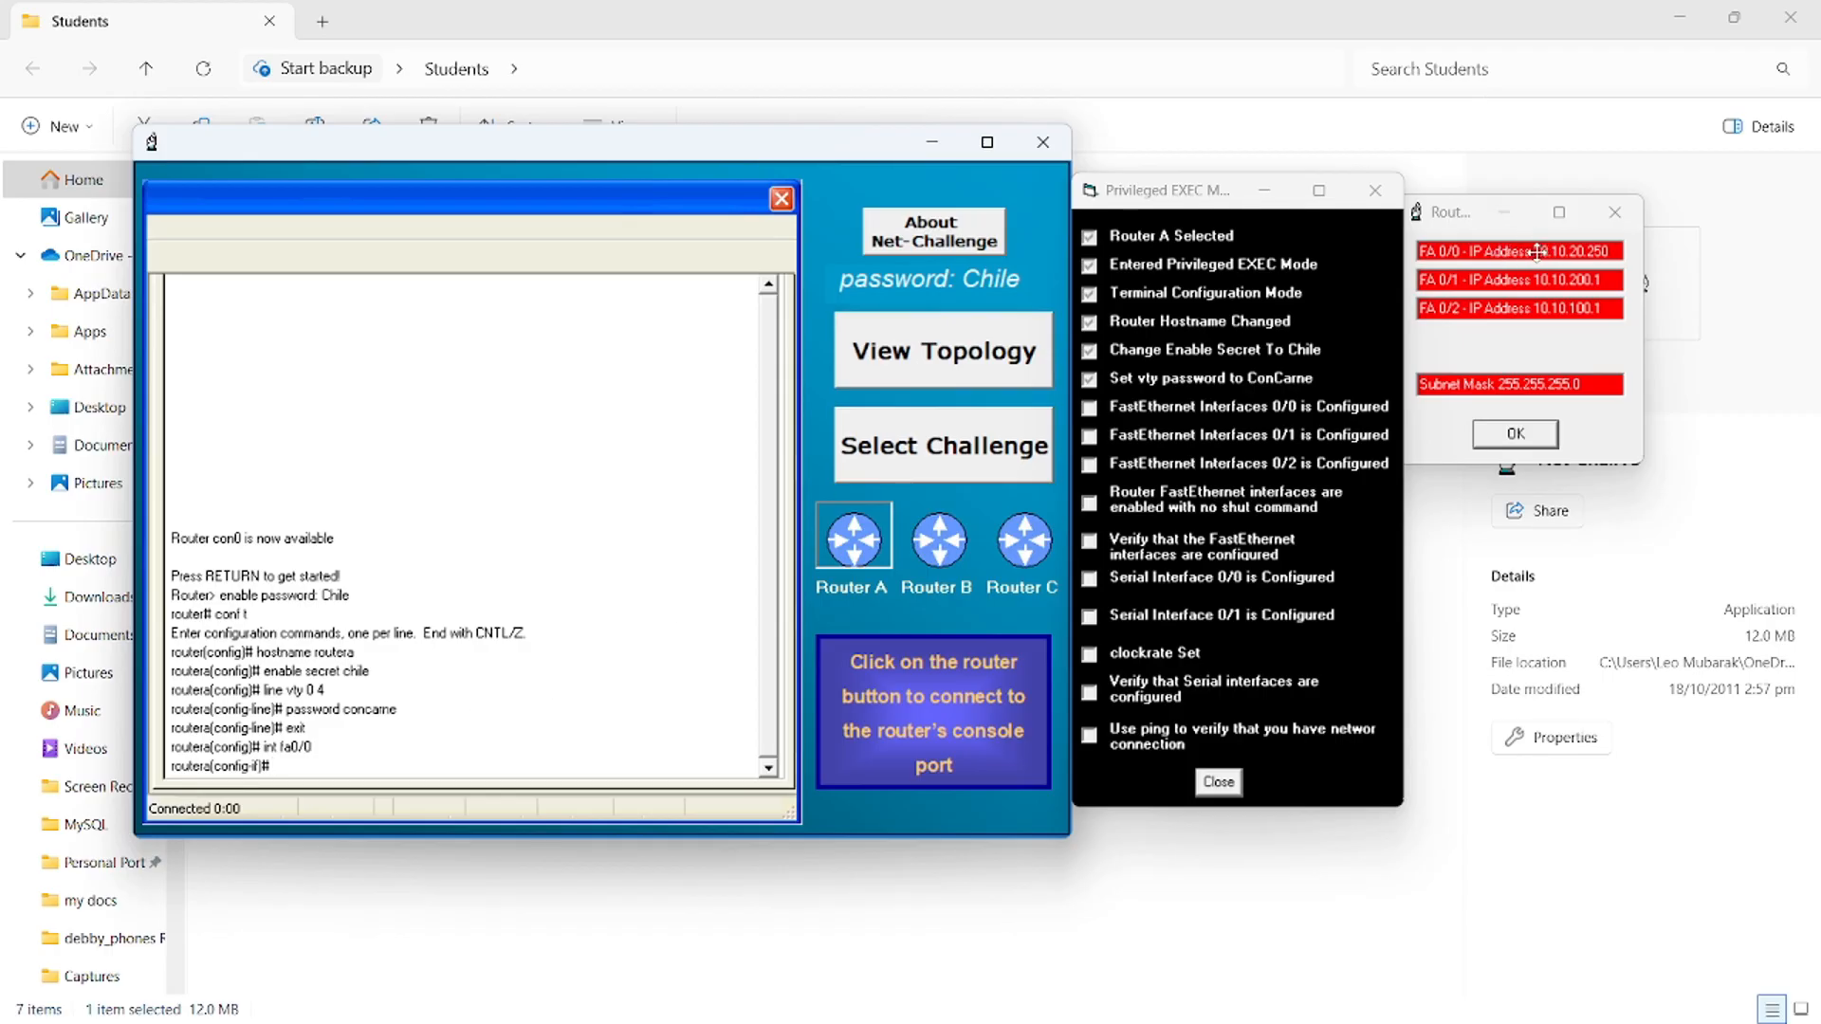
pyautogui.write('ip address 10.10.20.250')
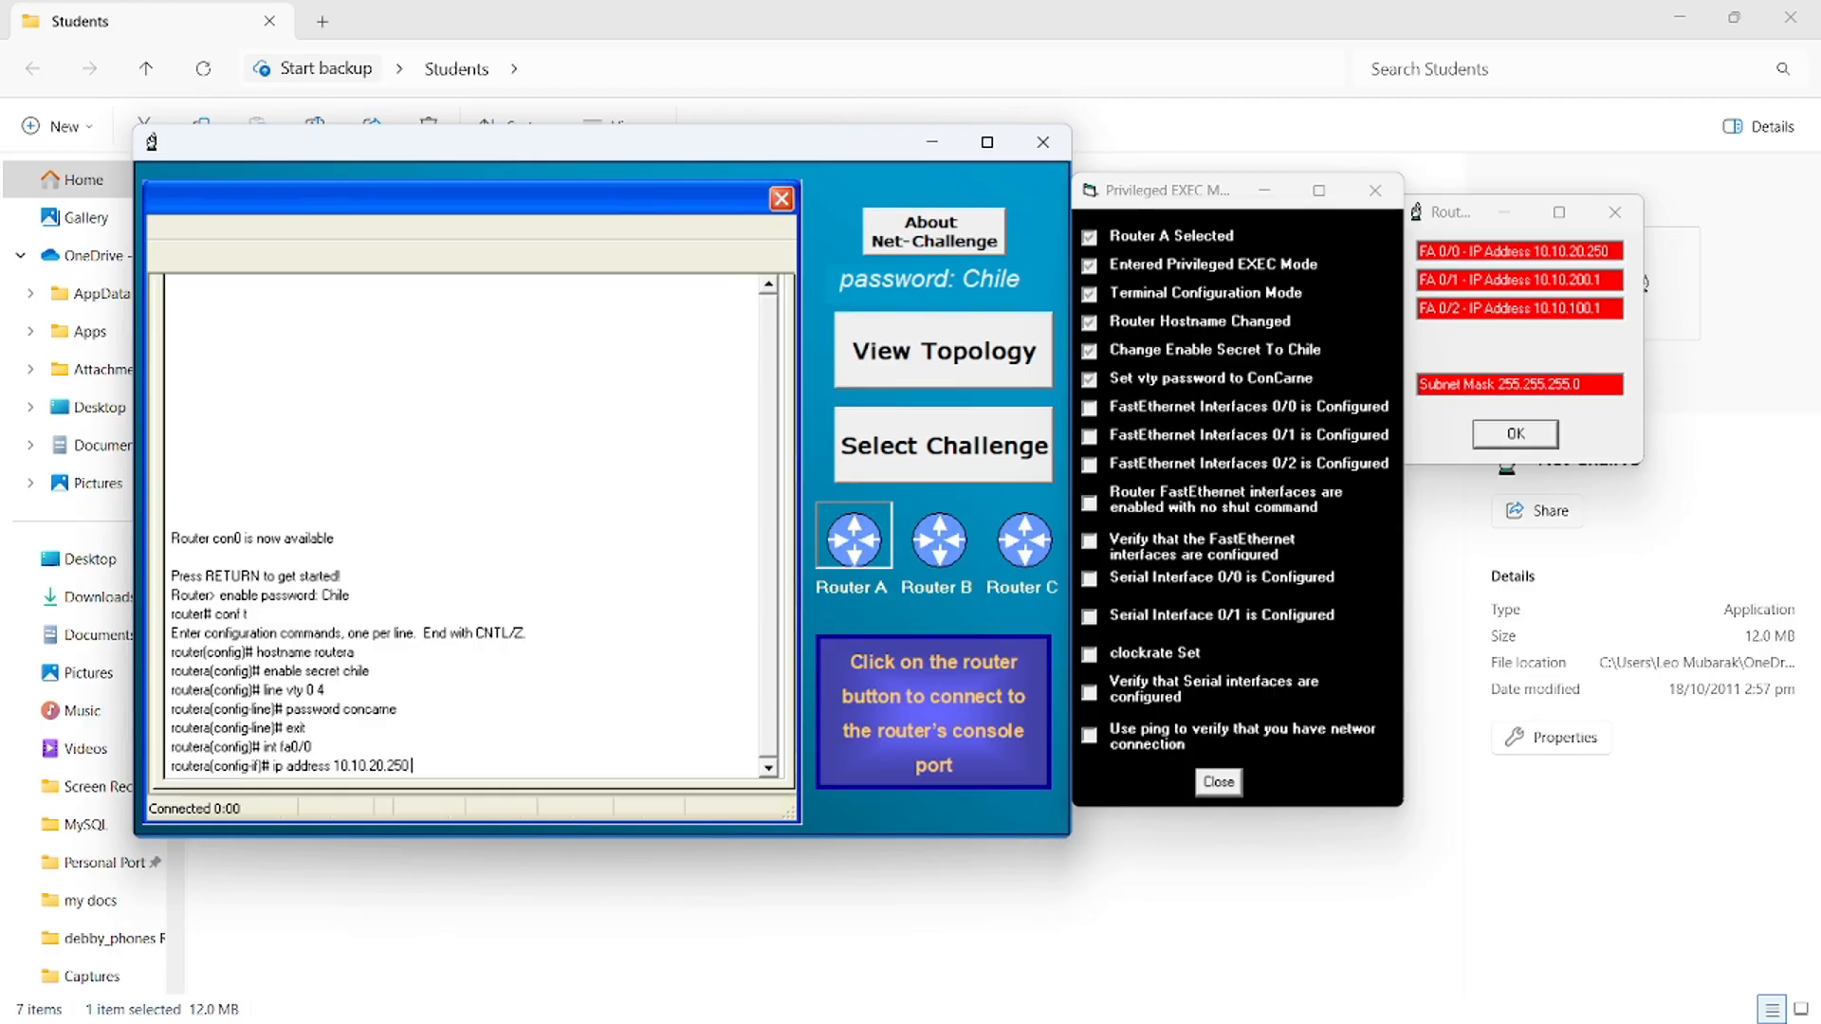
pyautogui.write('255.255.255.0')
pyautogui.press('Return')
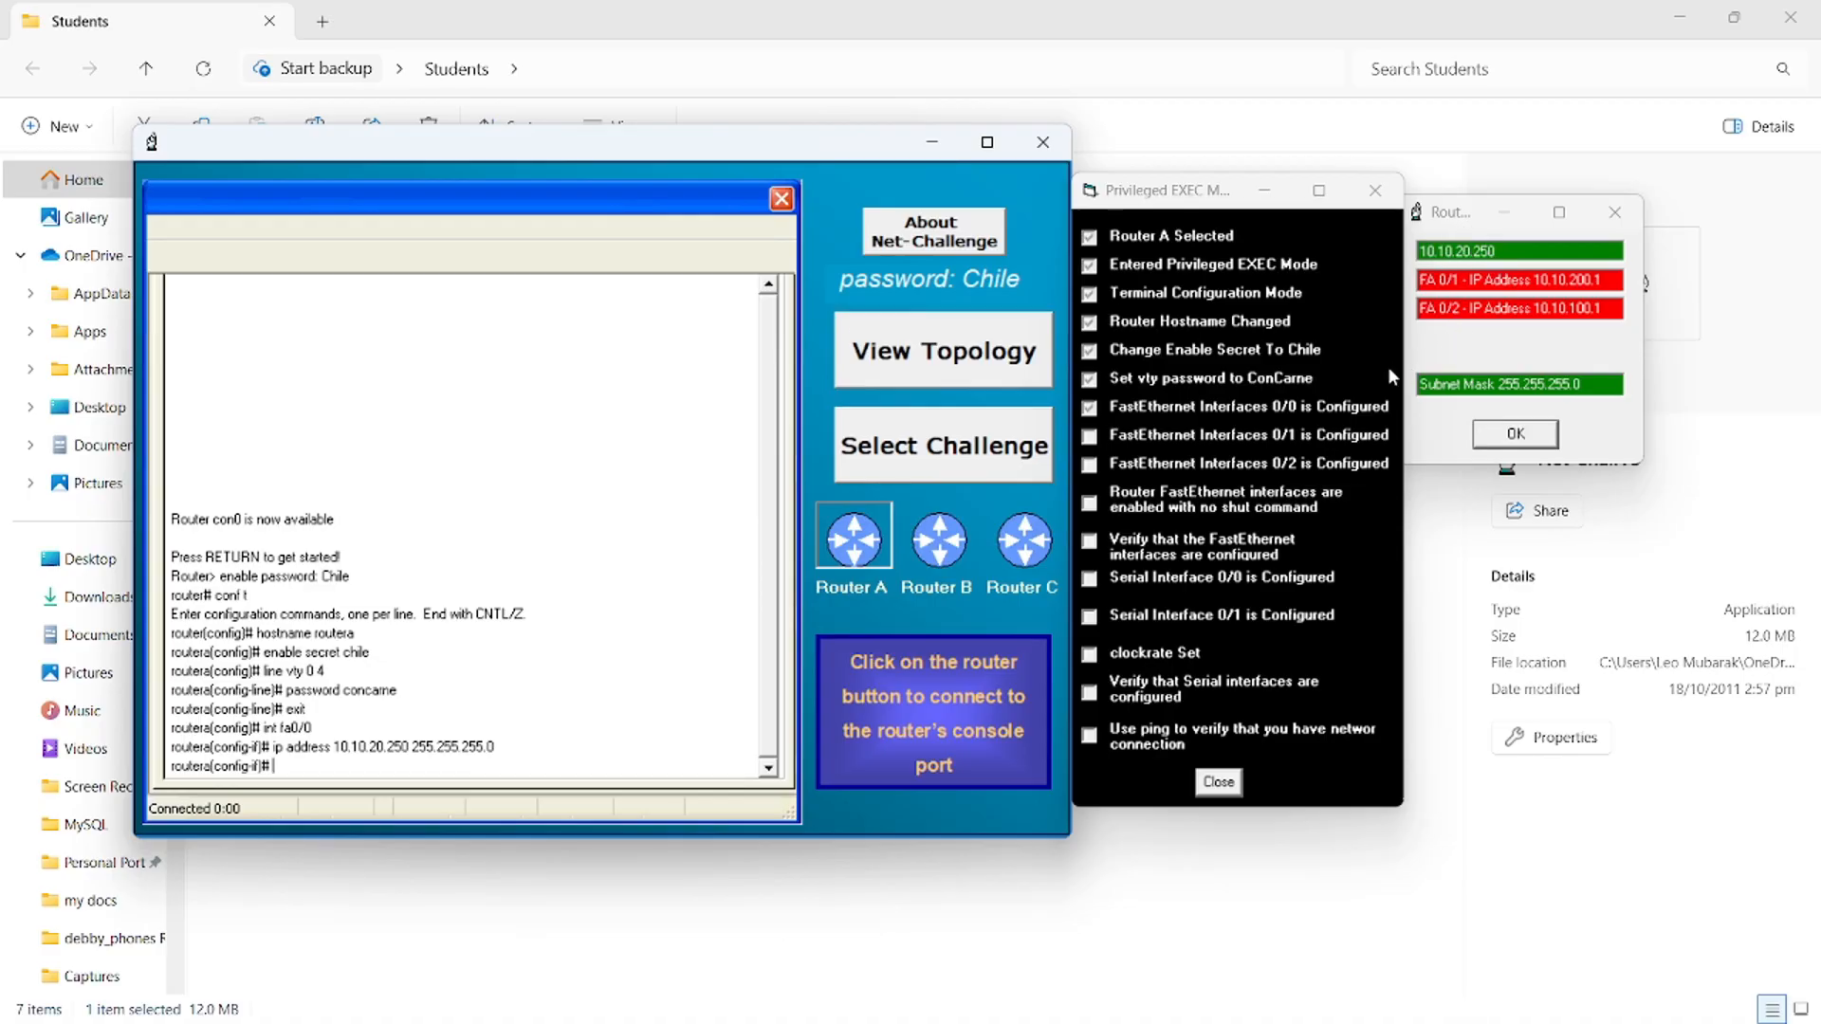
pyautogui.write('no shut')
pyautogui.press('Return')
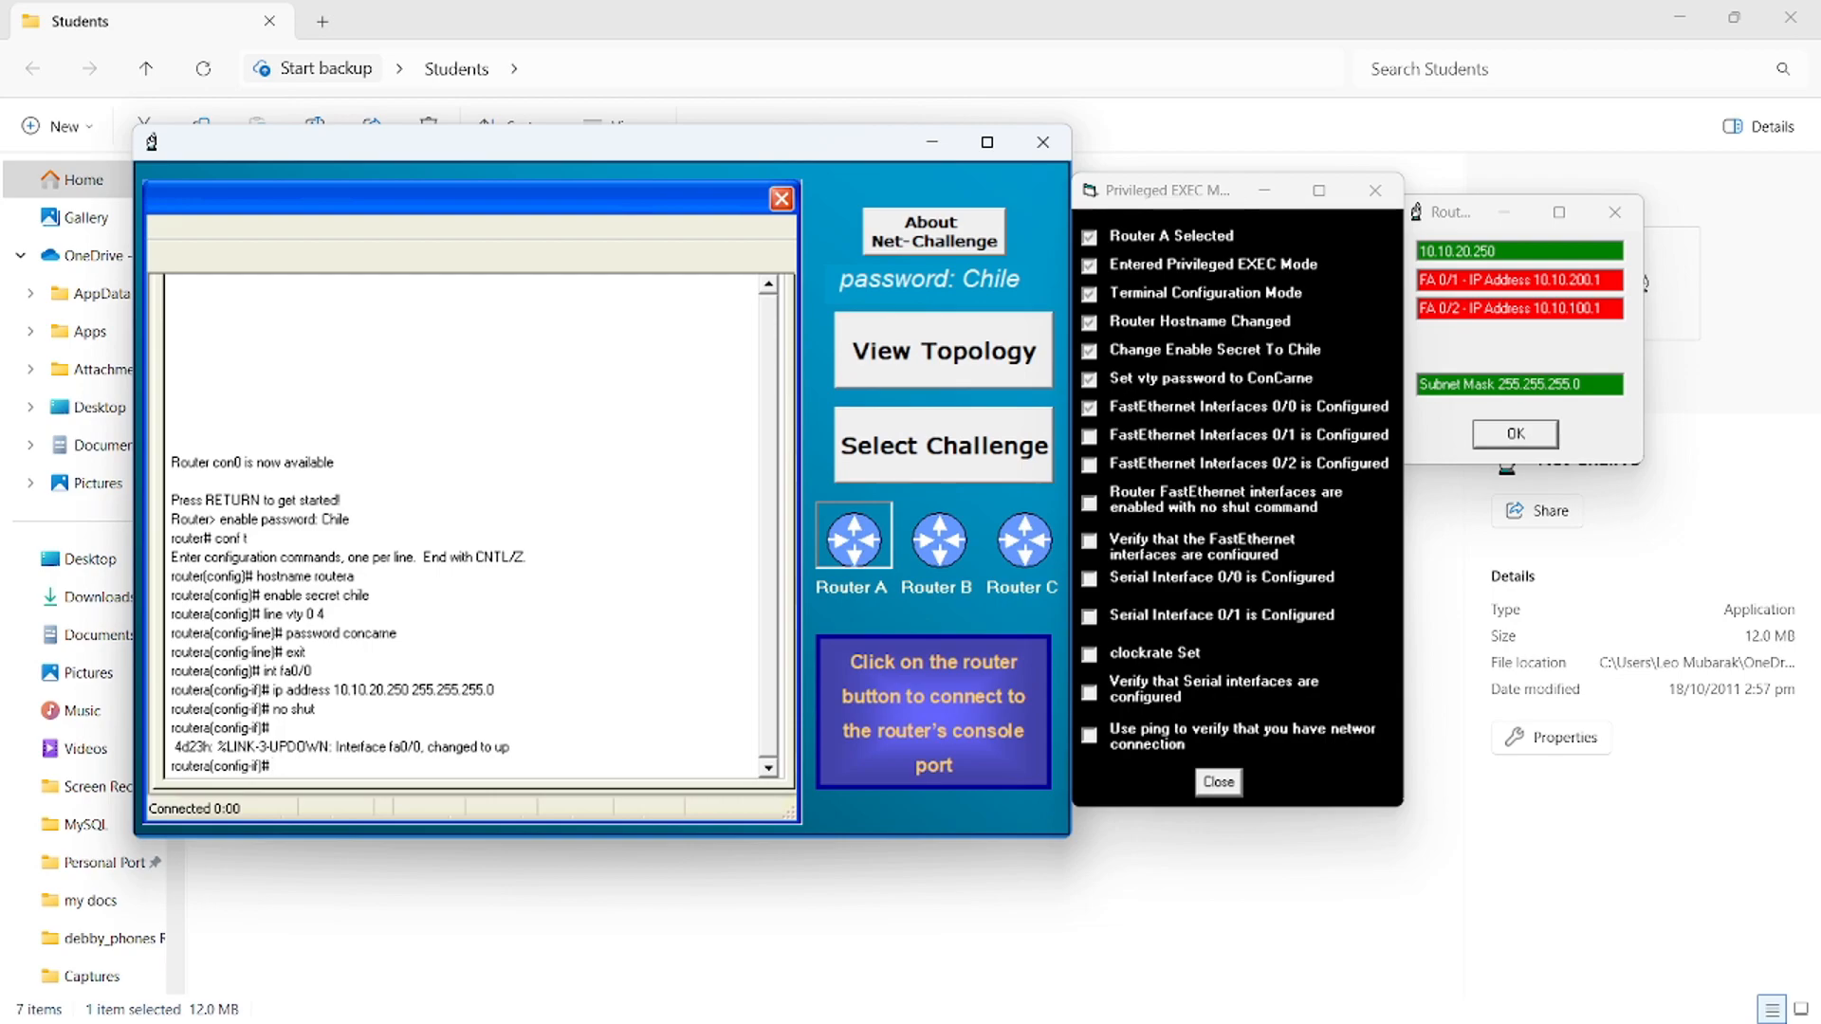
# - Configure interface fa0/1 with IP address 10.10.200.1 and subnet mask 255.255.255.0, and enable it with no shut
pyautogui.write('exit')
pyautogui.press('Return')
pyautogui.write('int fa')
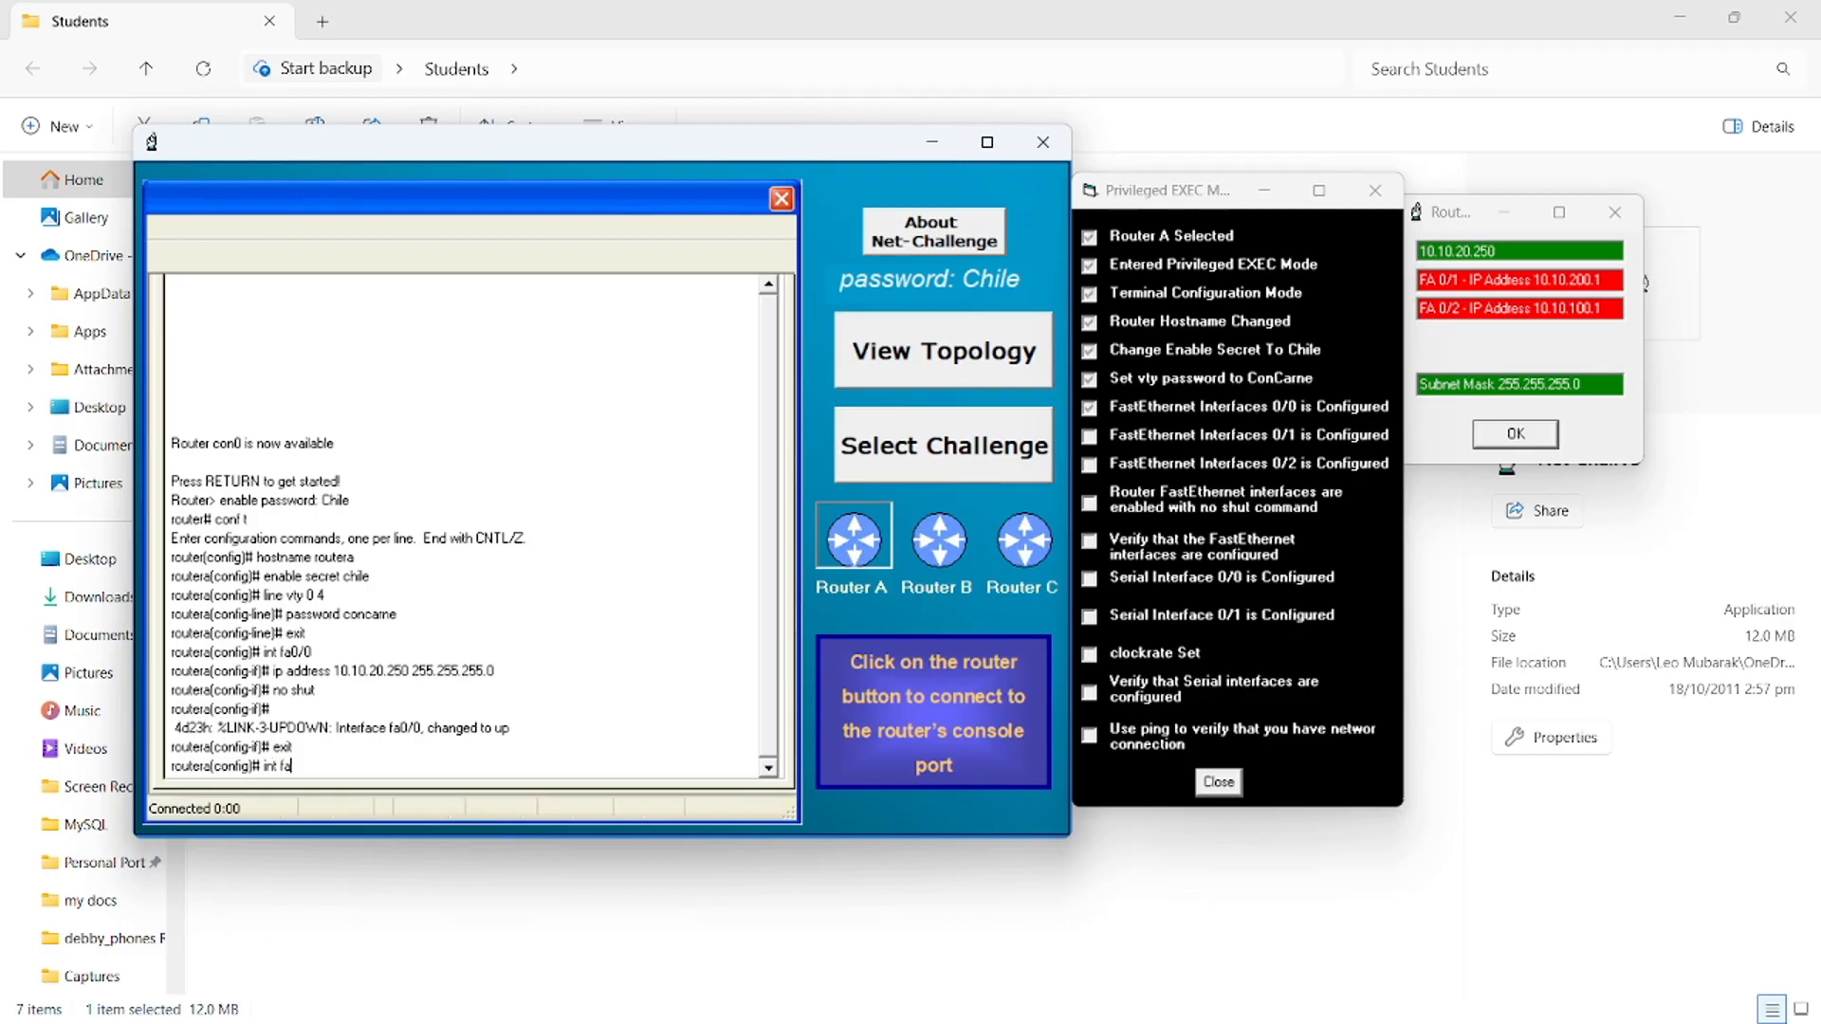
pyautogui.write('0/1')
pyautogui.press('Return')
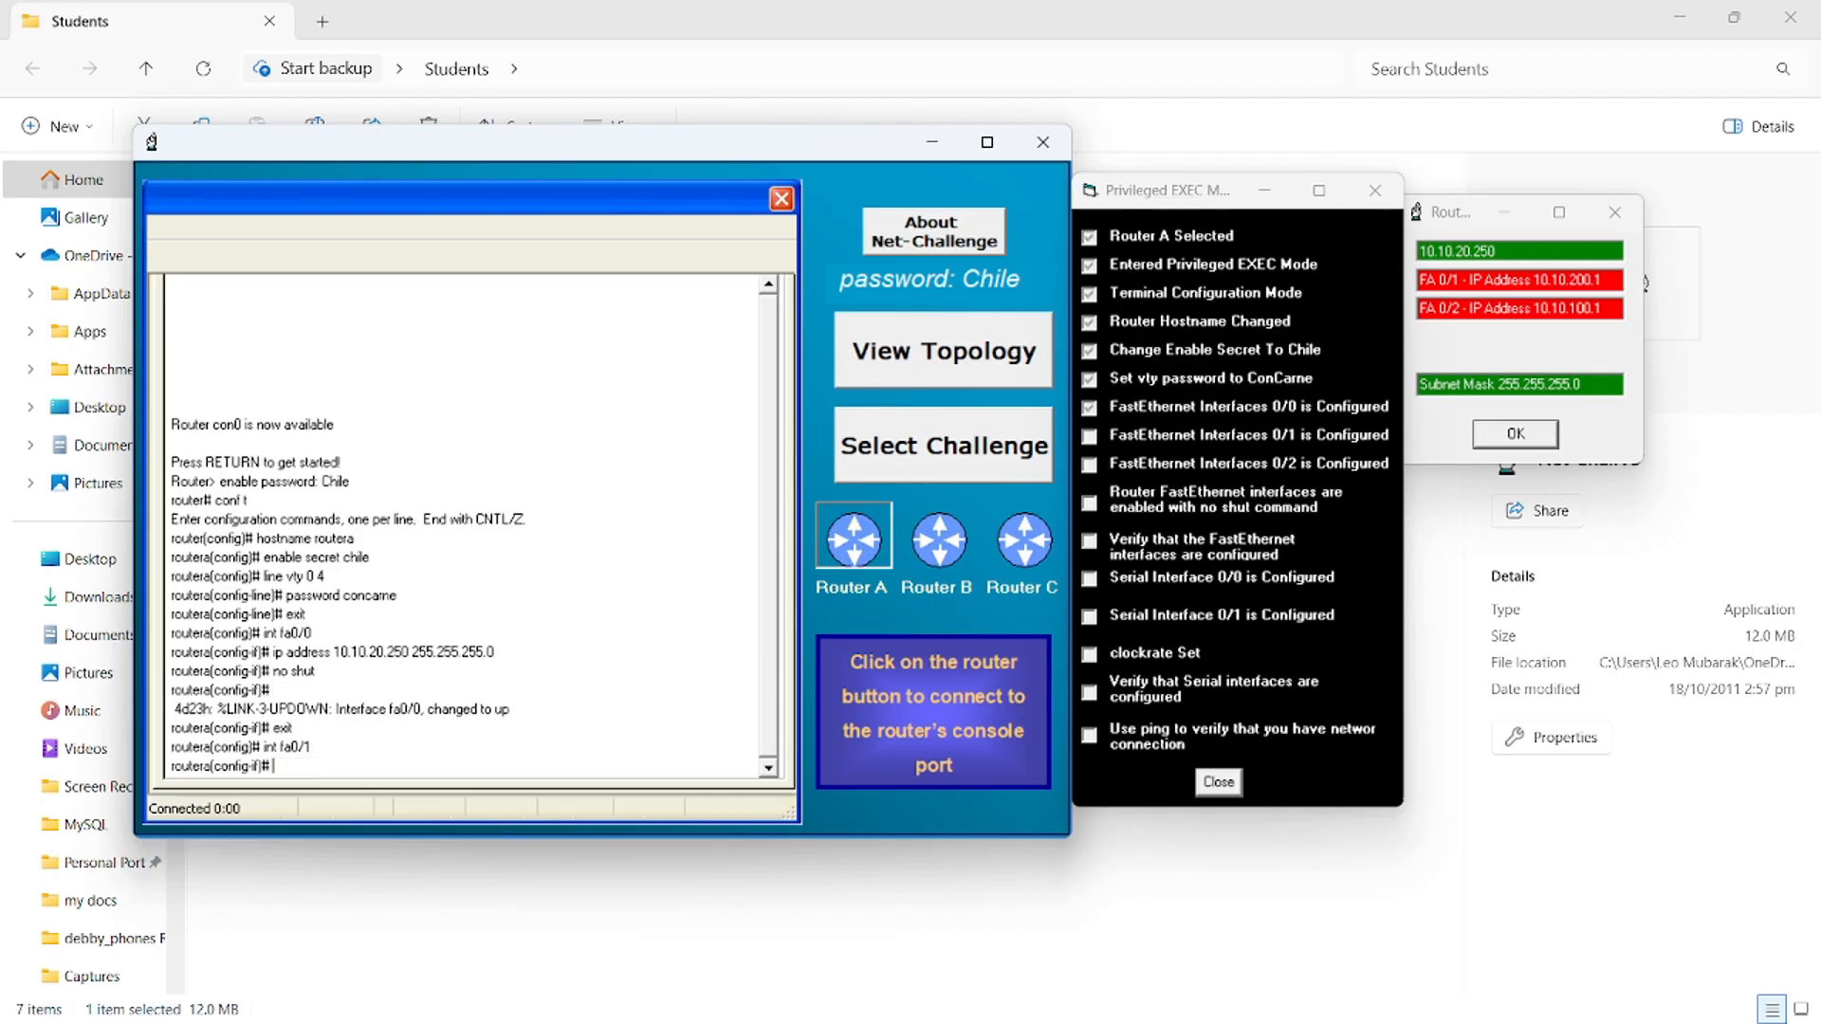
pyautogui.write('ip address 10.10.200.1 255')
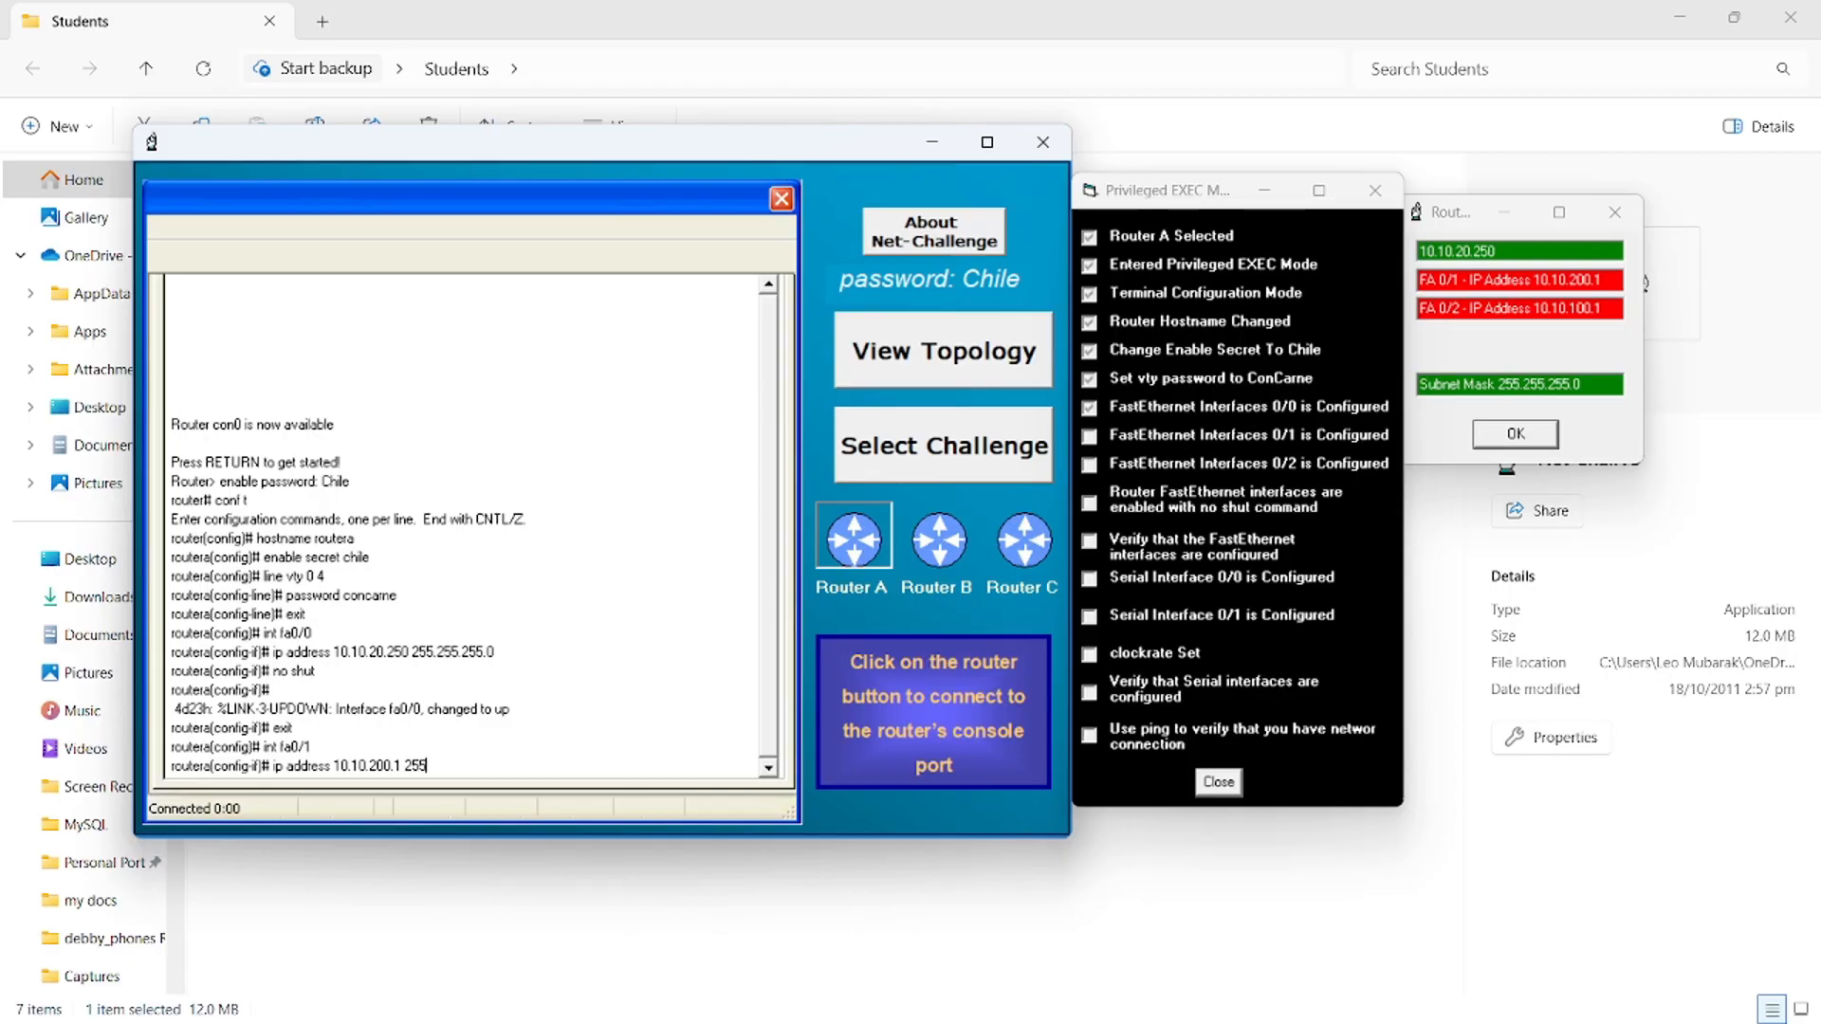
pyautogui.write('.255.255.0')
pyautogui.press('Return')
pyautogui.write('no shut')
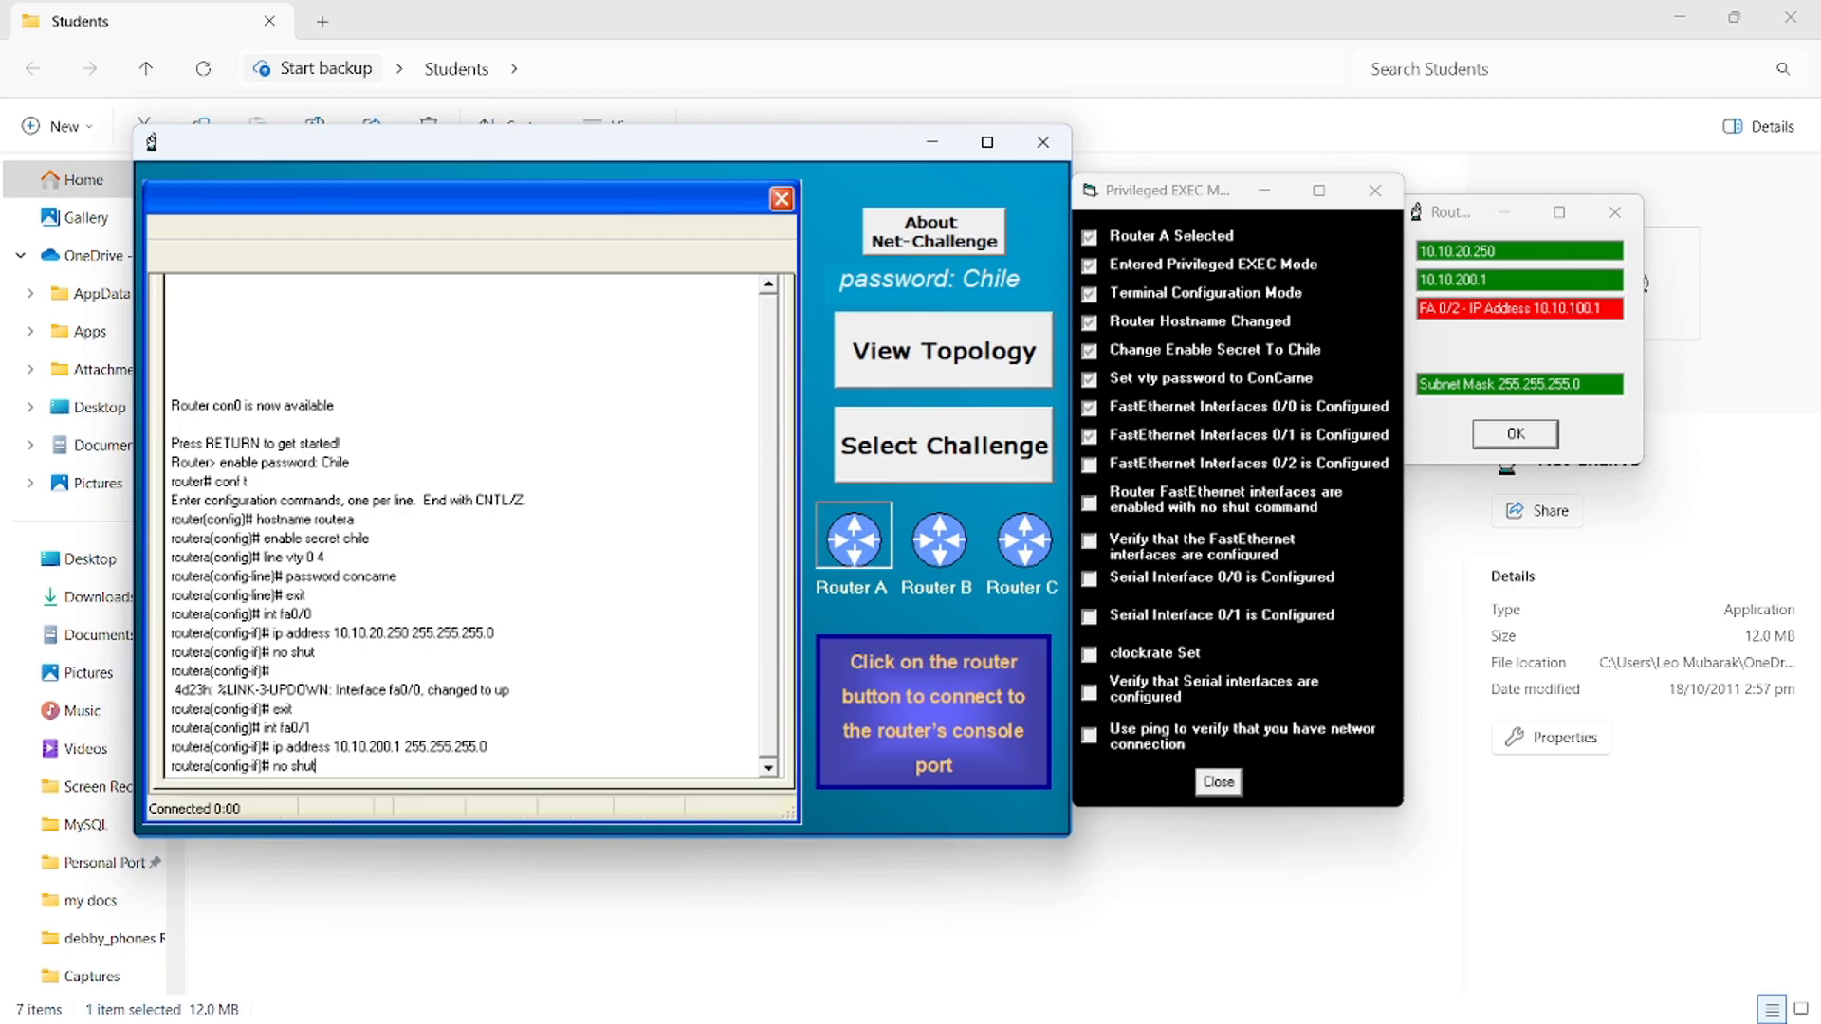
pyautogui.press('Return')
# - Exit fa0/1 and assign interface fa0/2 the IP address 10.10.100.1 with subnet mask 255.255.255.0
pyautogui.write('exit')
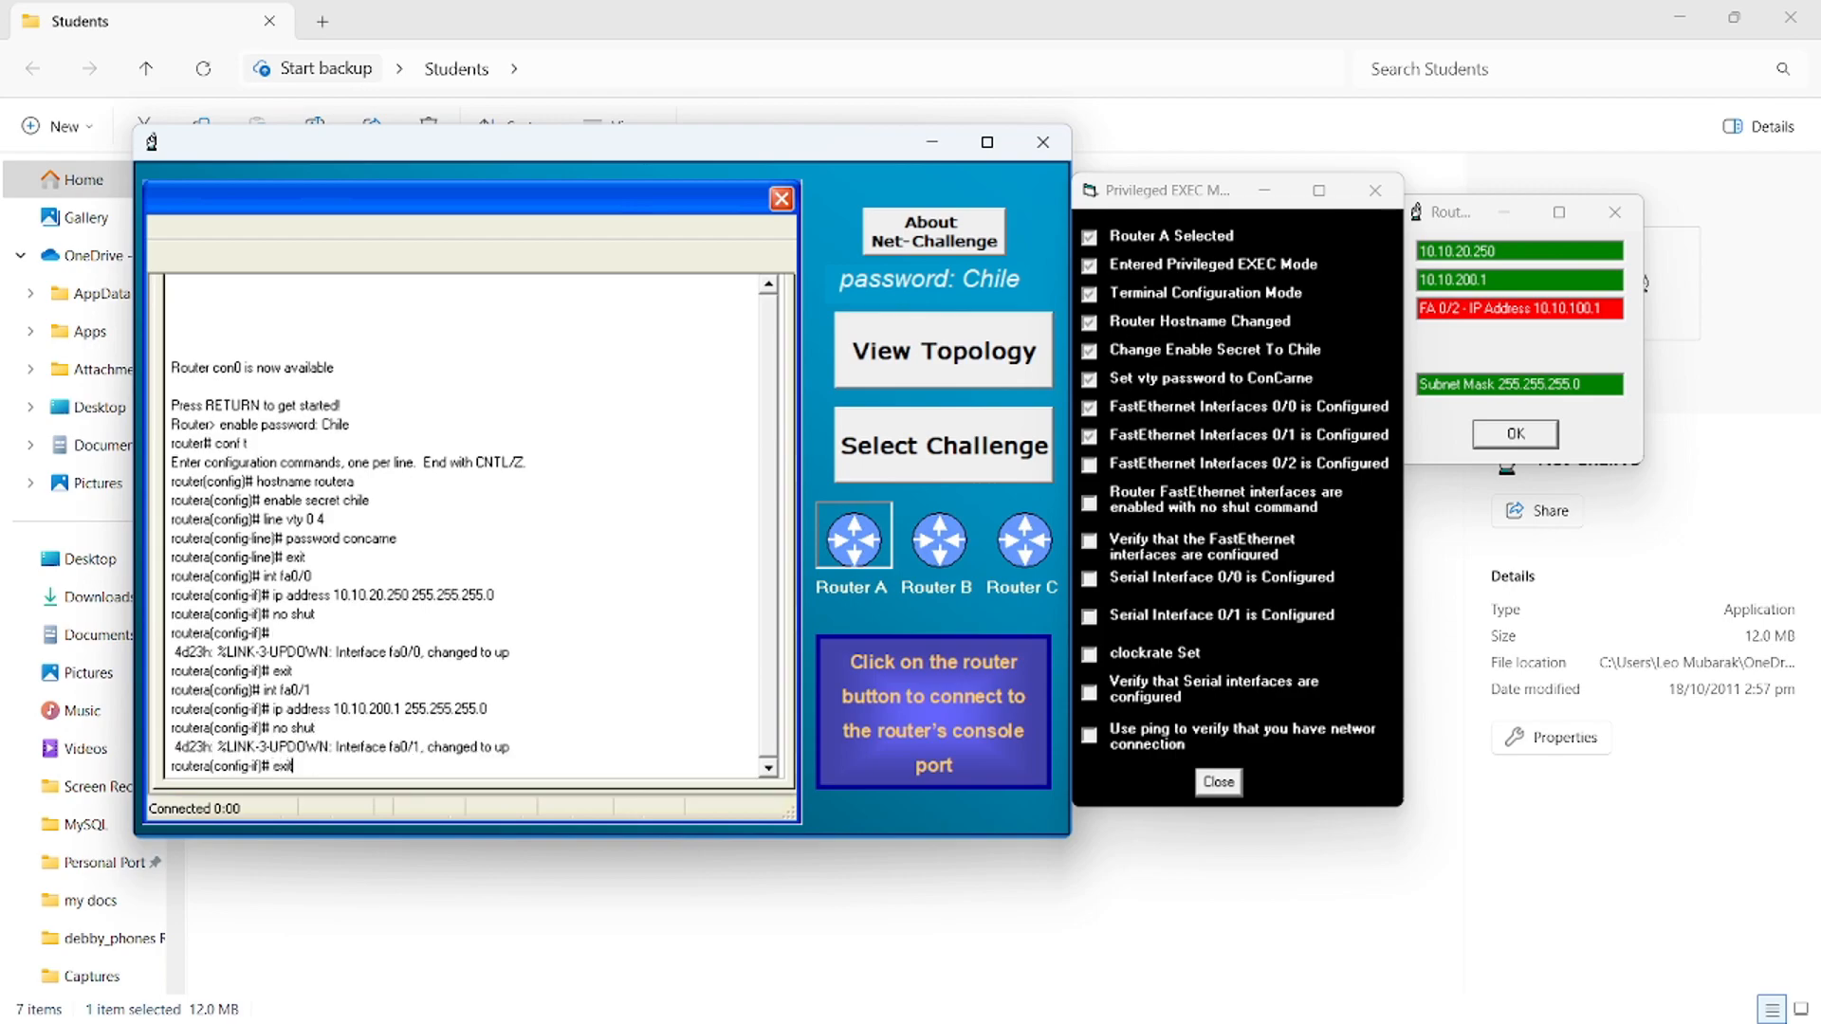
pyautogui.press('Return')
pyautogui.write('int')
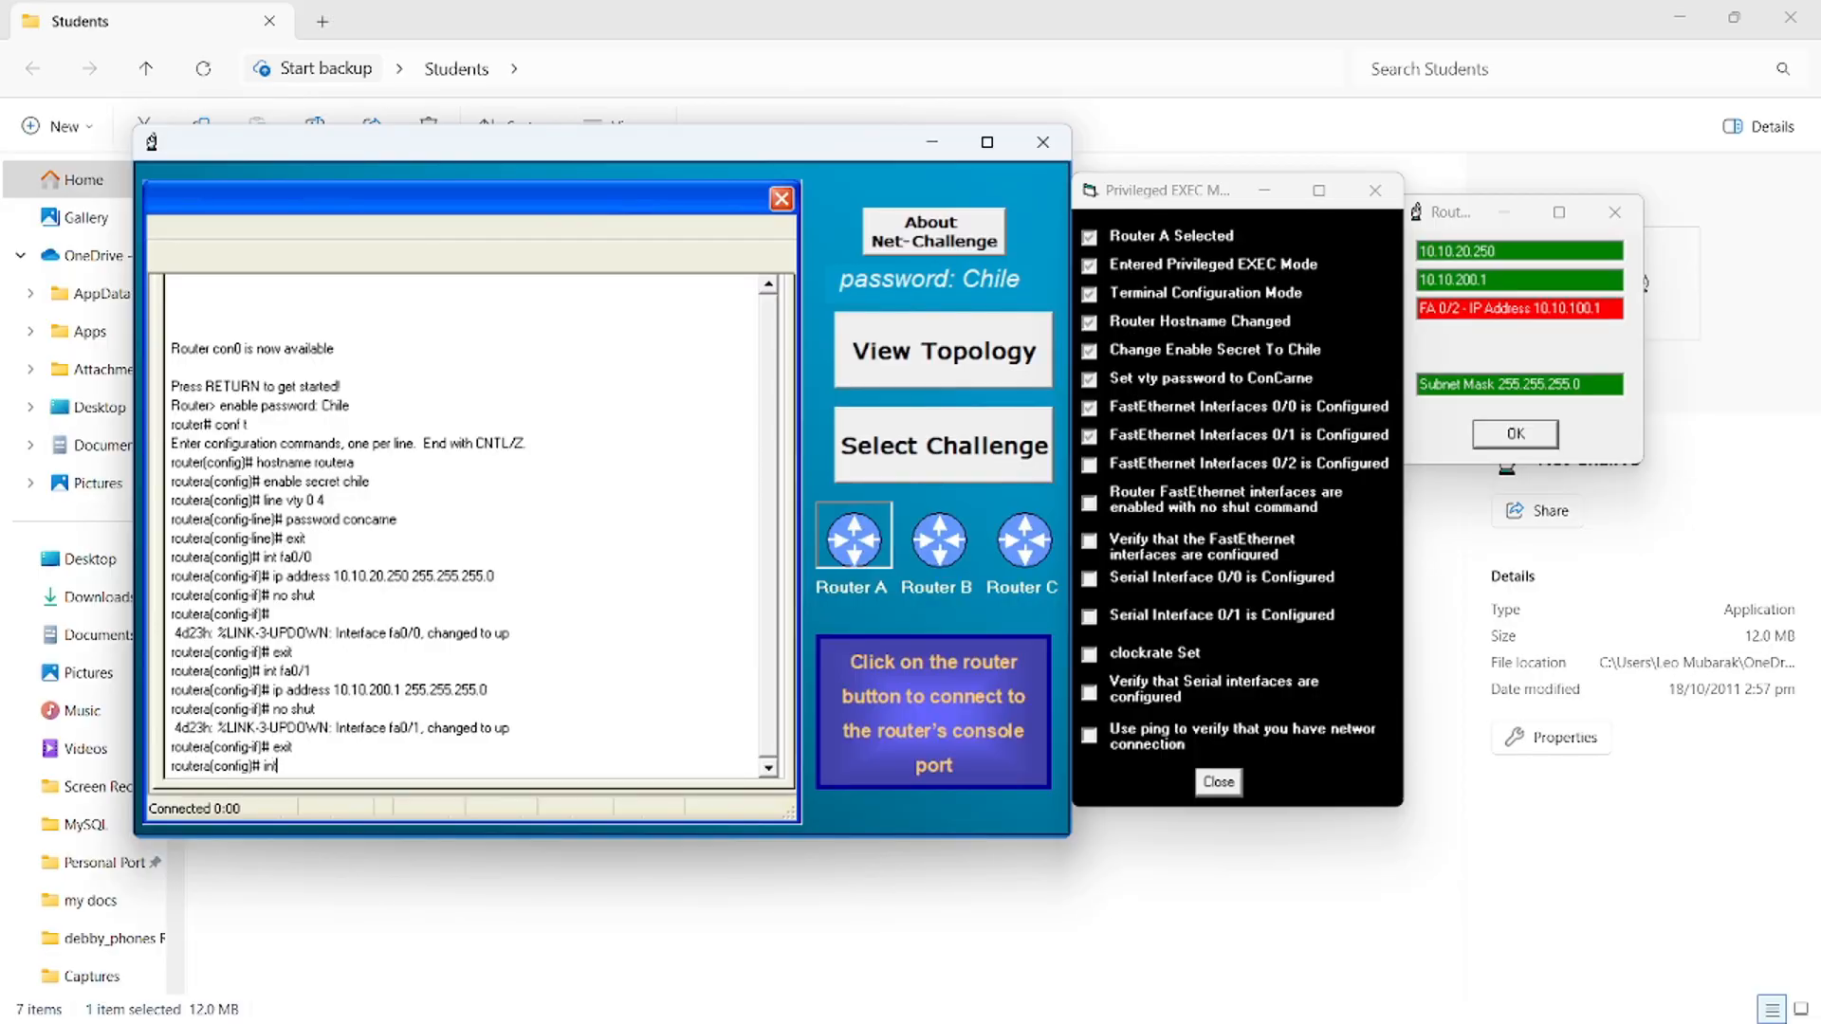
pyautogui.write(' fa0/2')
pyautogui.press('Return')
pyautogui.write('ip address')
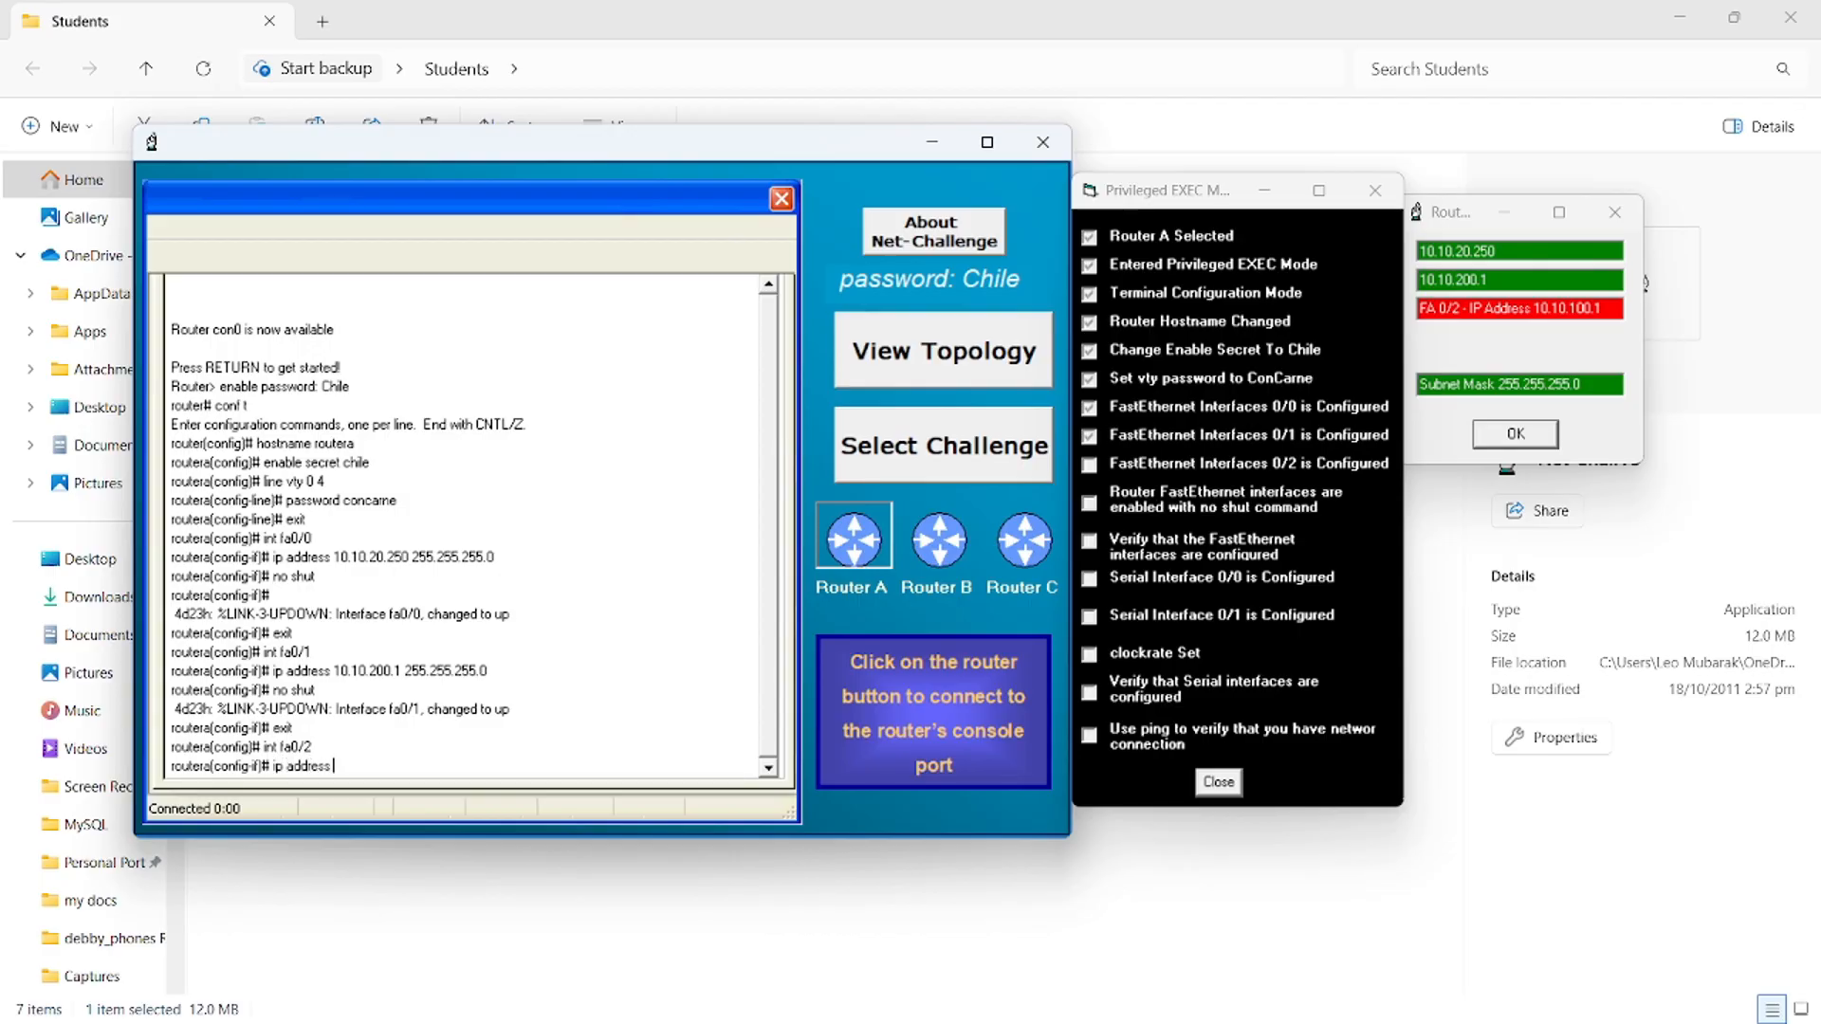
pyautogui.write(' 10.10.100.1 255.255.255')
pyautogui.press('Return')
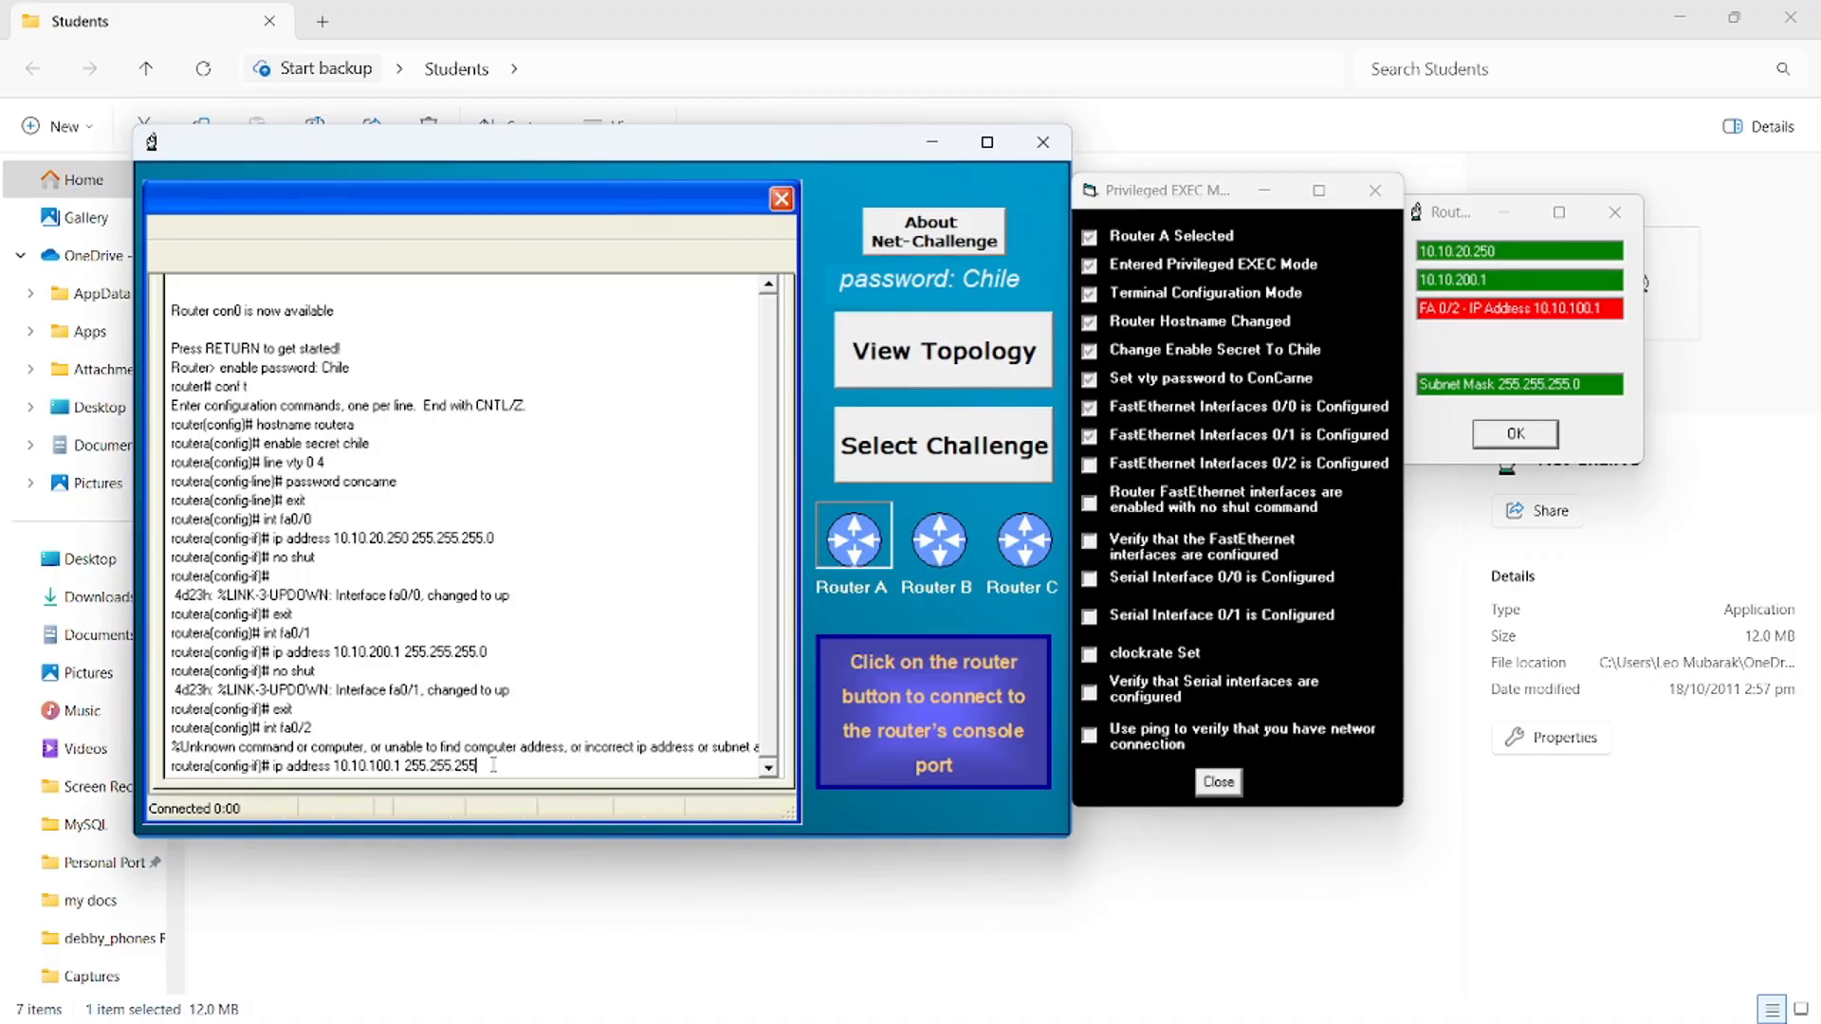
pyautogui.write('0')
pyautogui.press('Return')
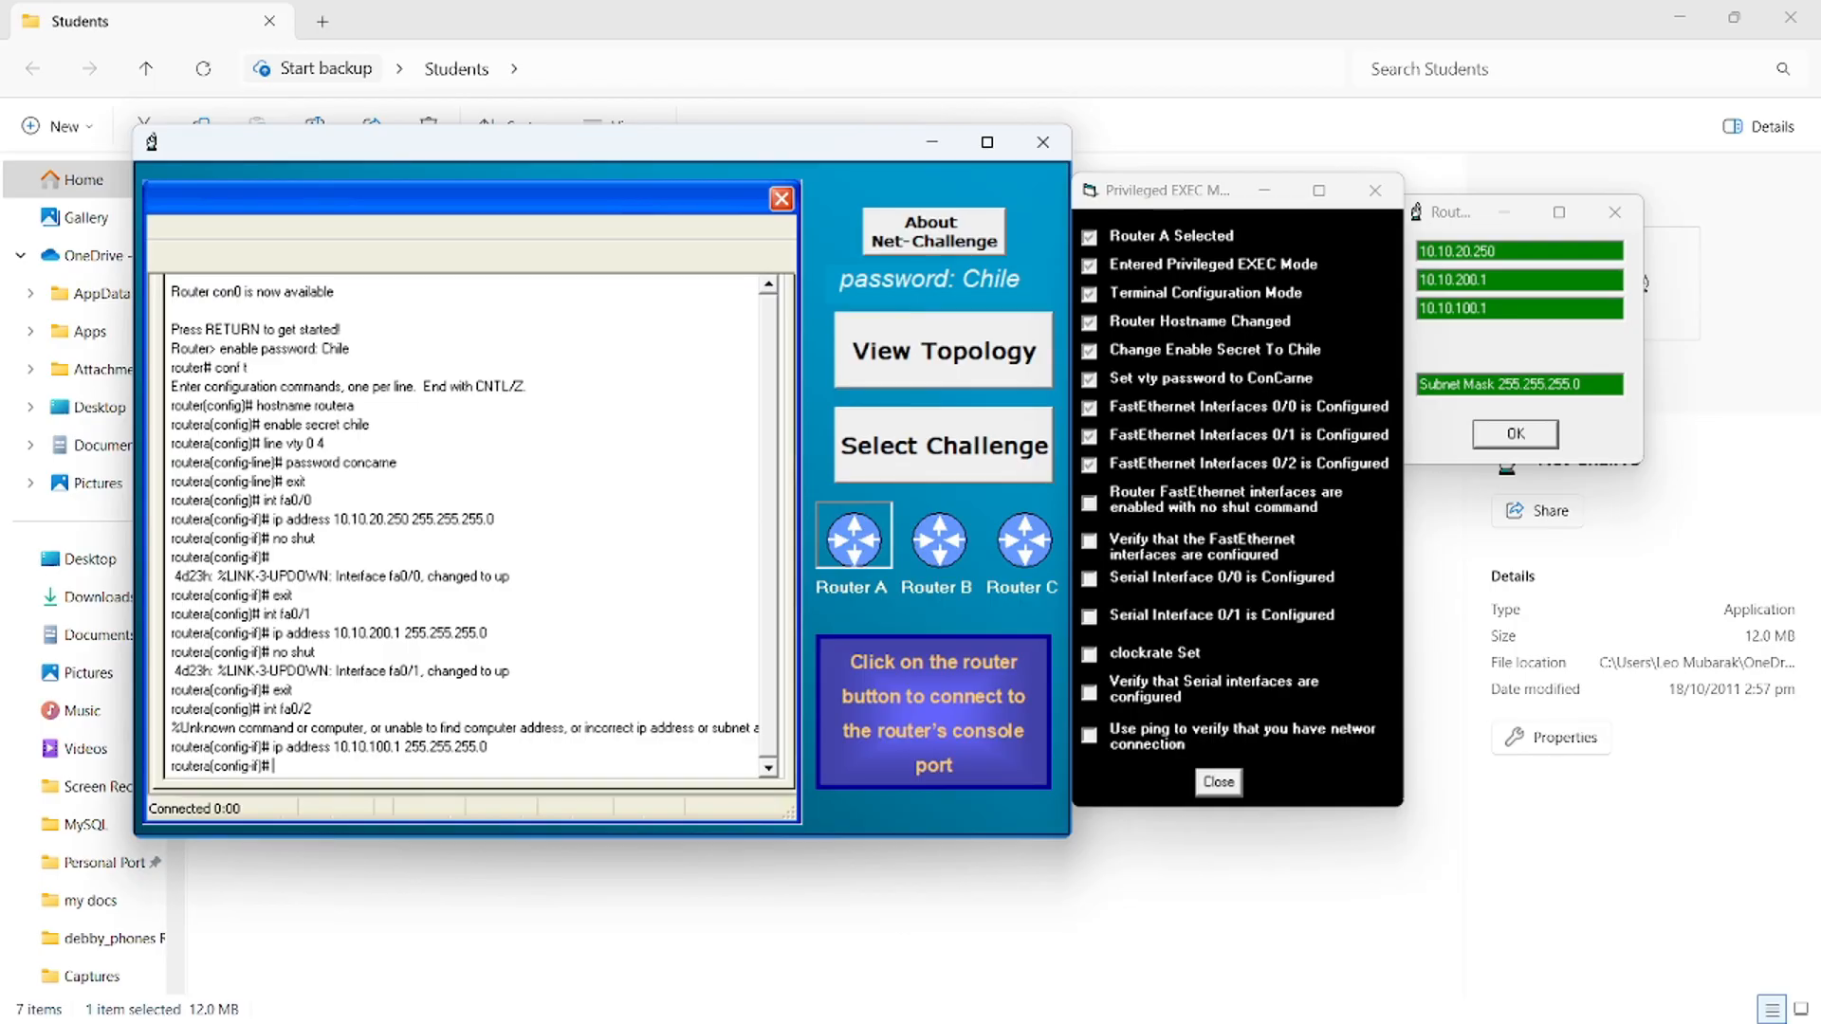
# - Enable interface fa0/2 with the no shut command
pyautogui.write('s')
pyautogui.press('BackSpace')
pyautogui.write('no shut')
pyautogui.press('Return')
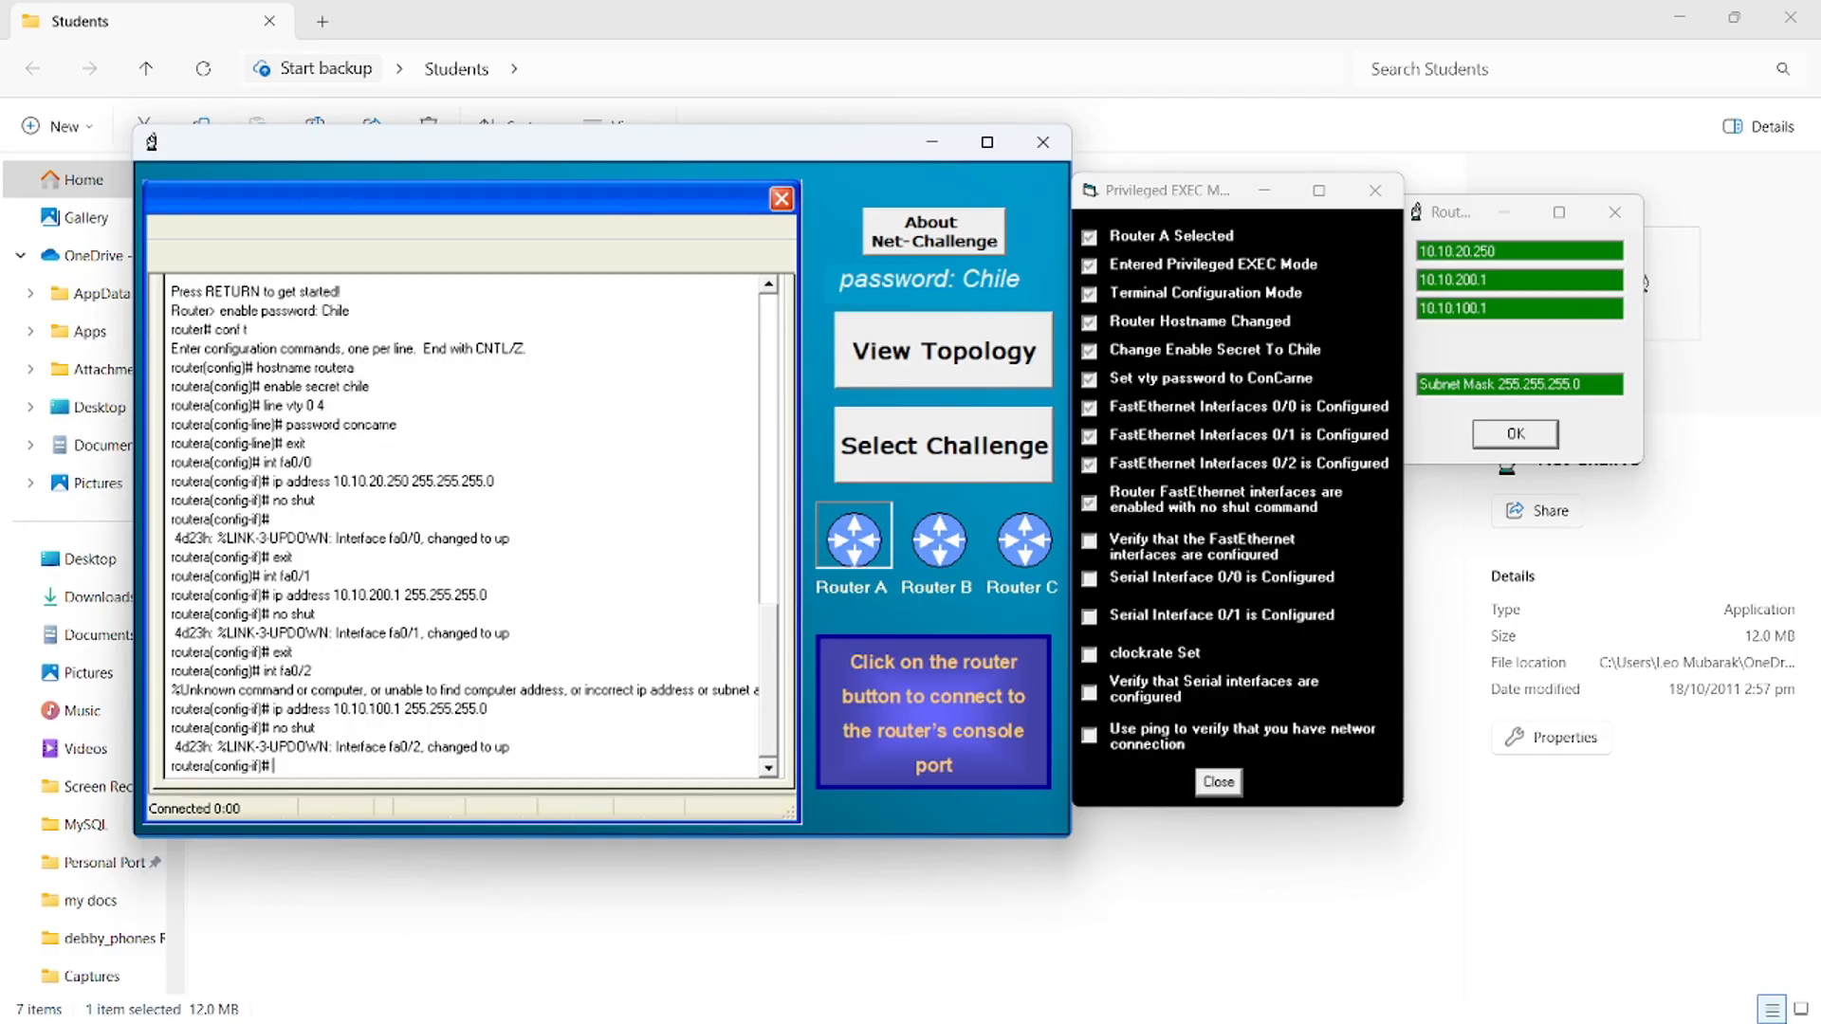
# - Return to privileged EXEC mode and verify the FastEthernet interfaces with sh ip int brief
pyautogui.write('exit')
pyautogui.press('Return')
pyautogui.write('exit')
pyautogui.press('Return')
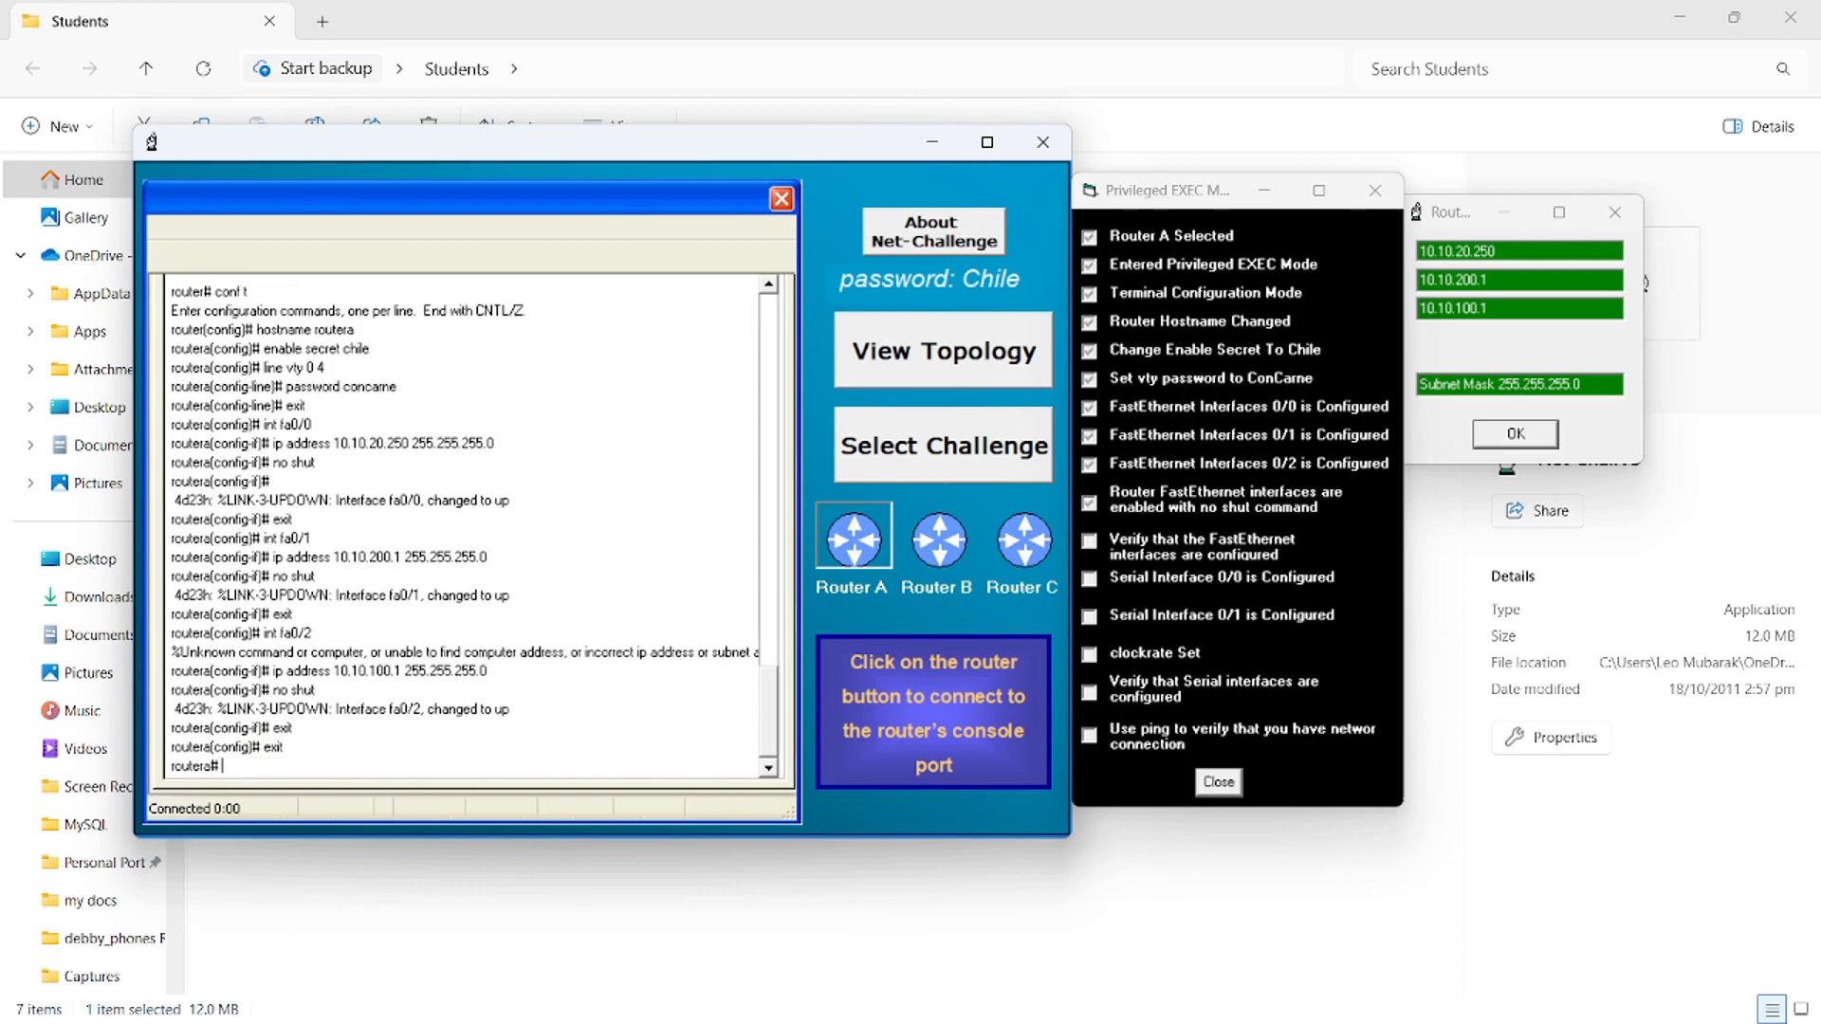
pyautogui.write('sh ip int brief')
pyautogui.press('Return')
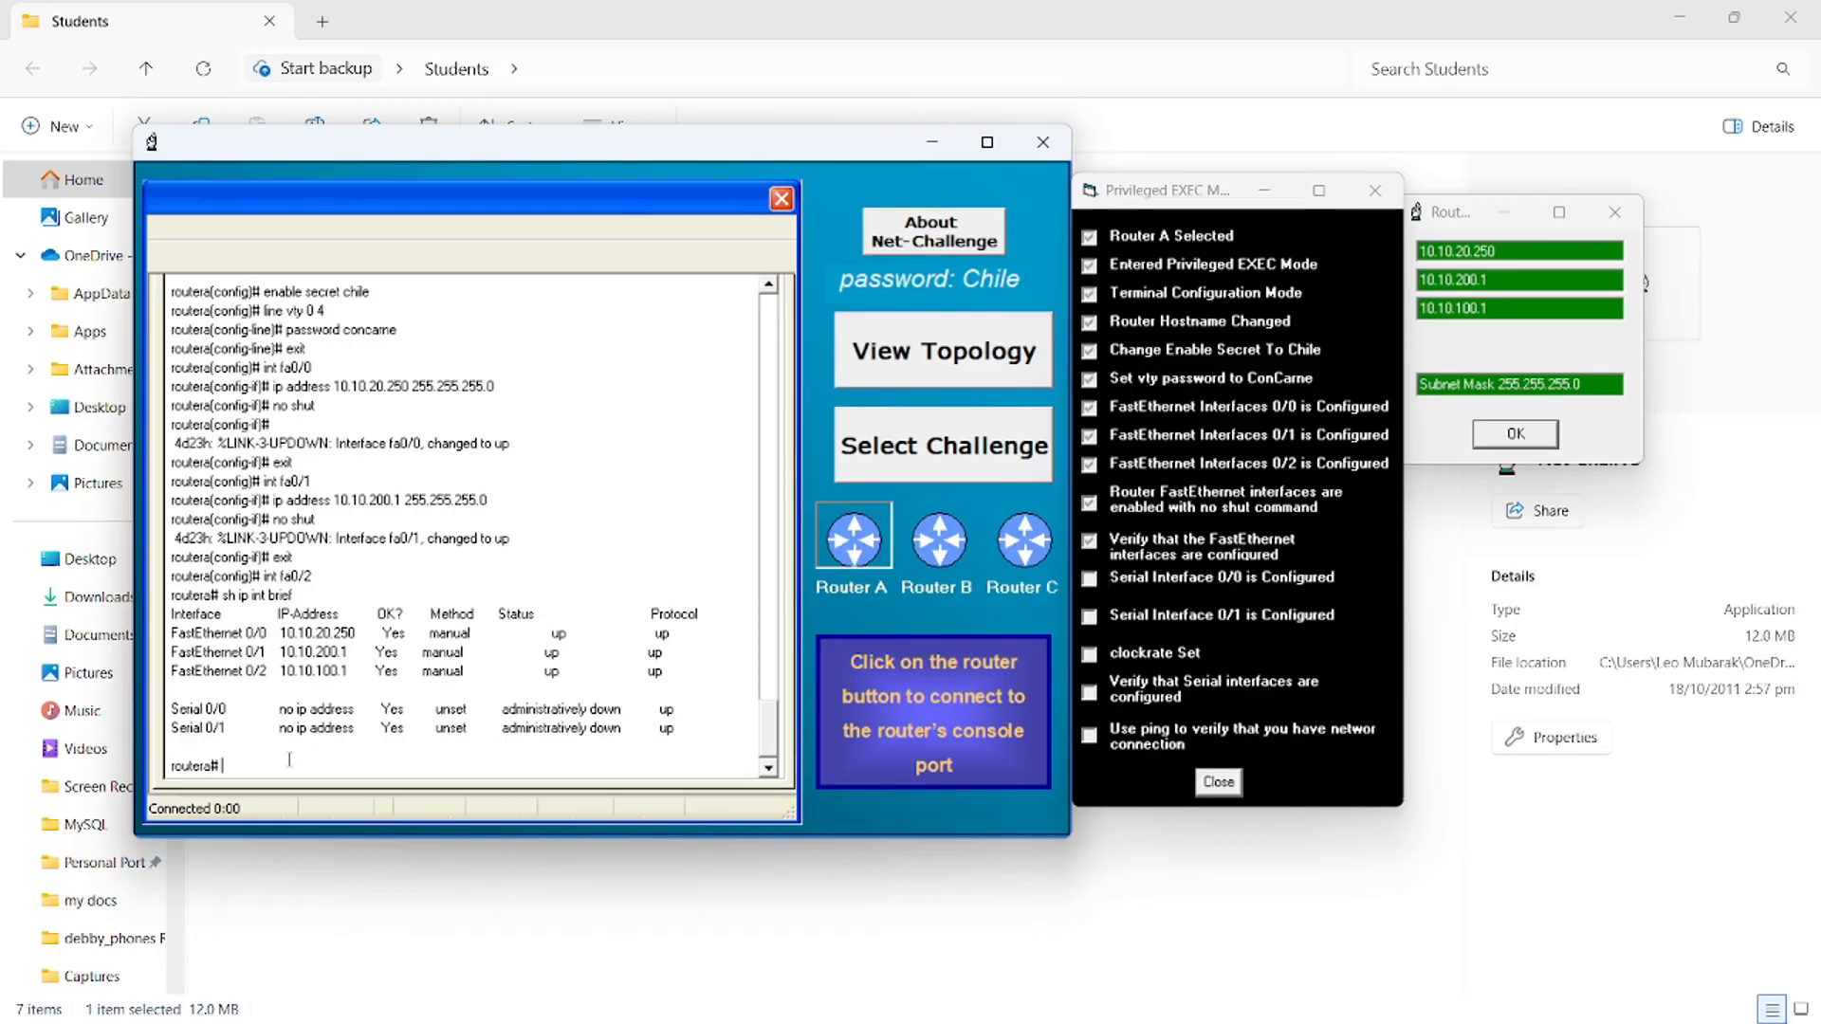
# - Re-enter terminal configuration mode, assign serial 0/0 the IP address 10.10.128.1 with mask 255.255.255.0, and enable it with no shut
pyautogui.write('conf t')
pyautogui.press('Return')
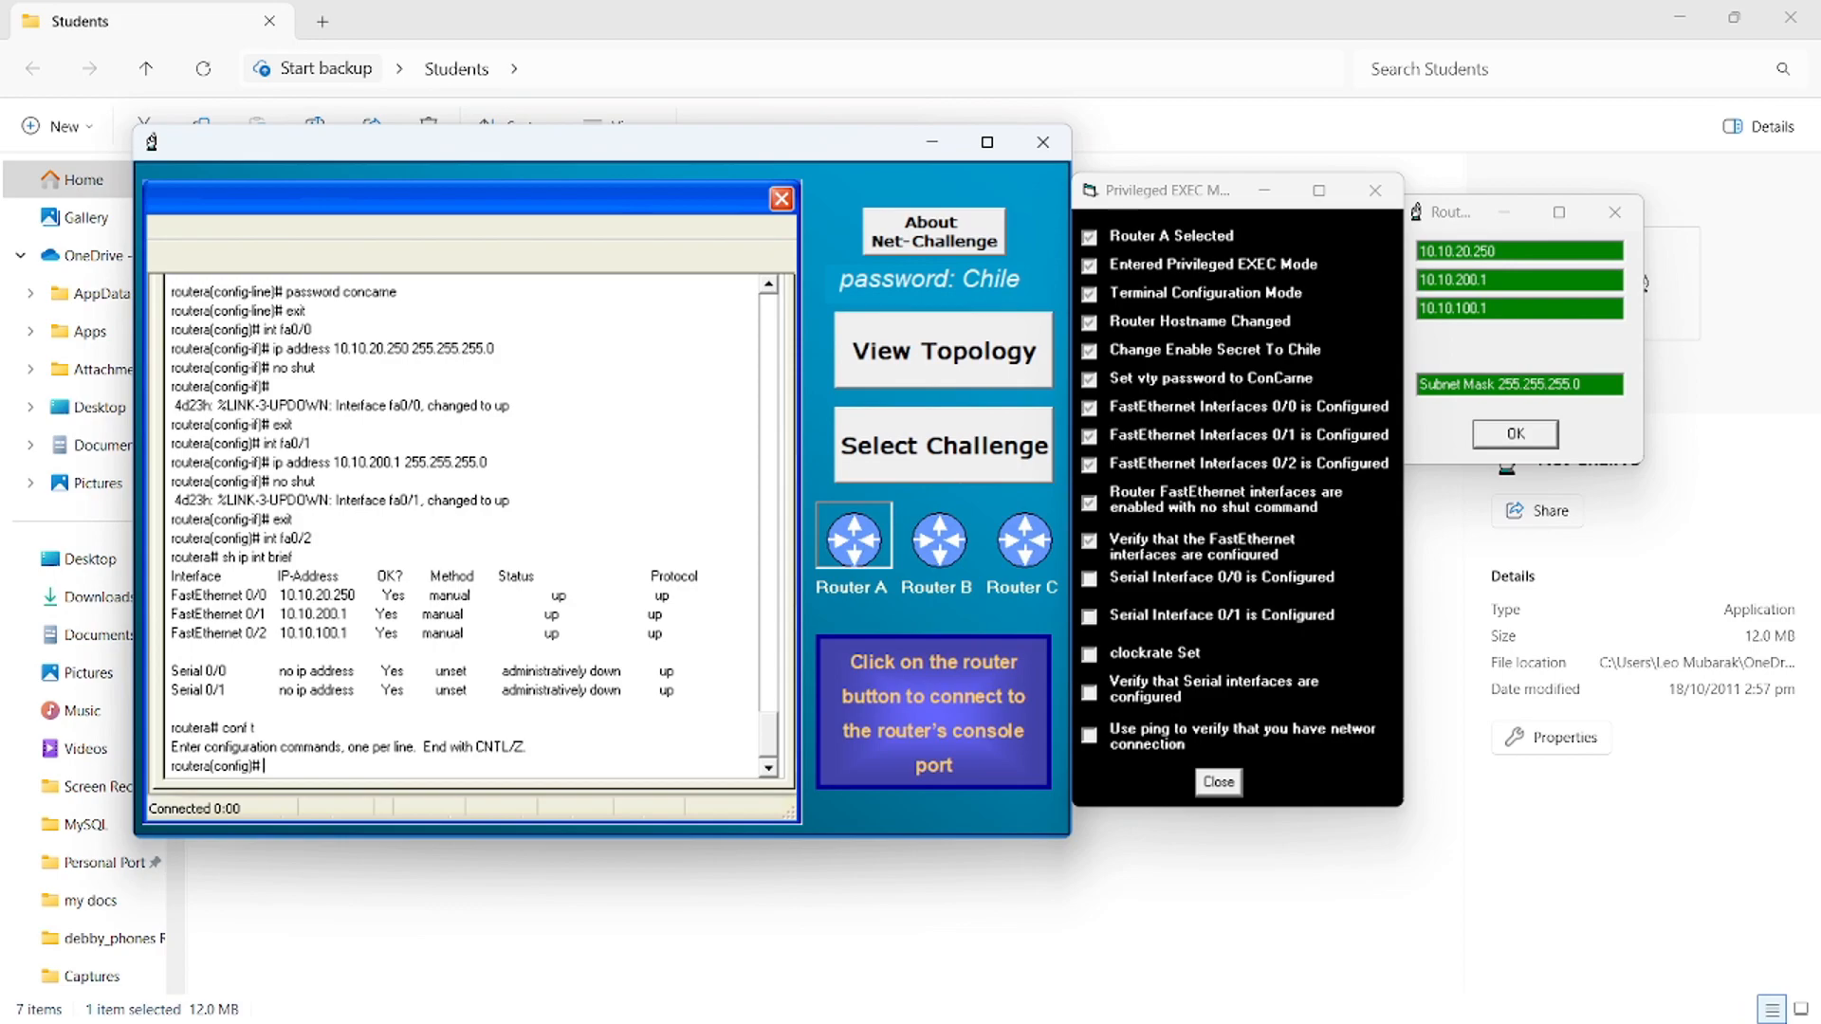
pyautogui.write('int serial')
pyautogui.write('0/0')
pyautogui.press('Return')
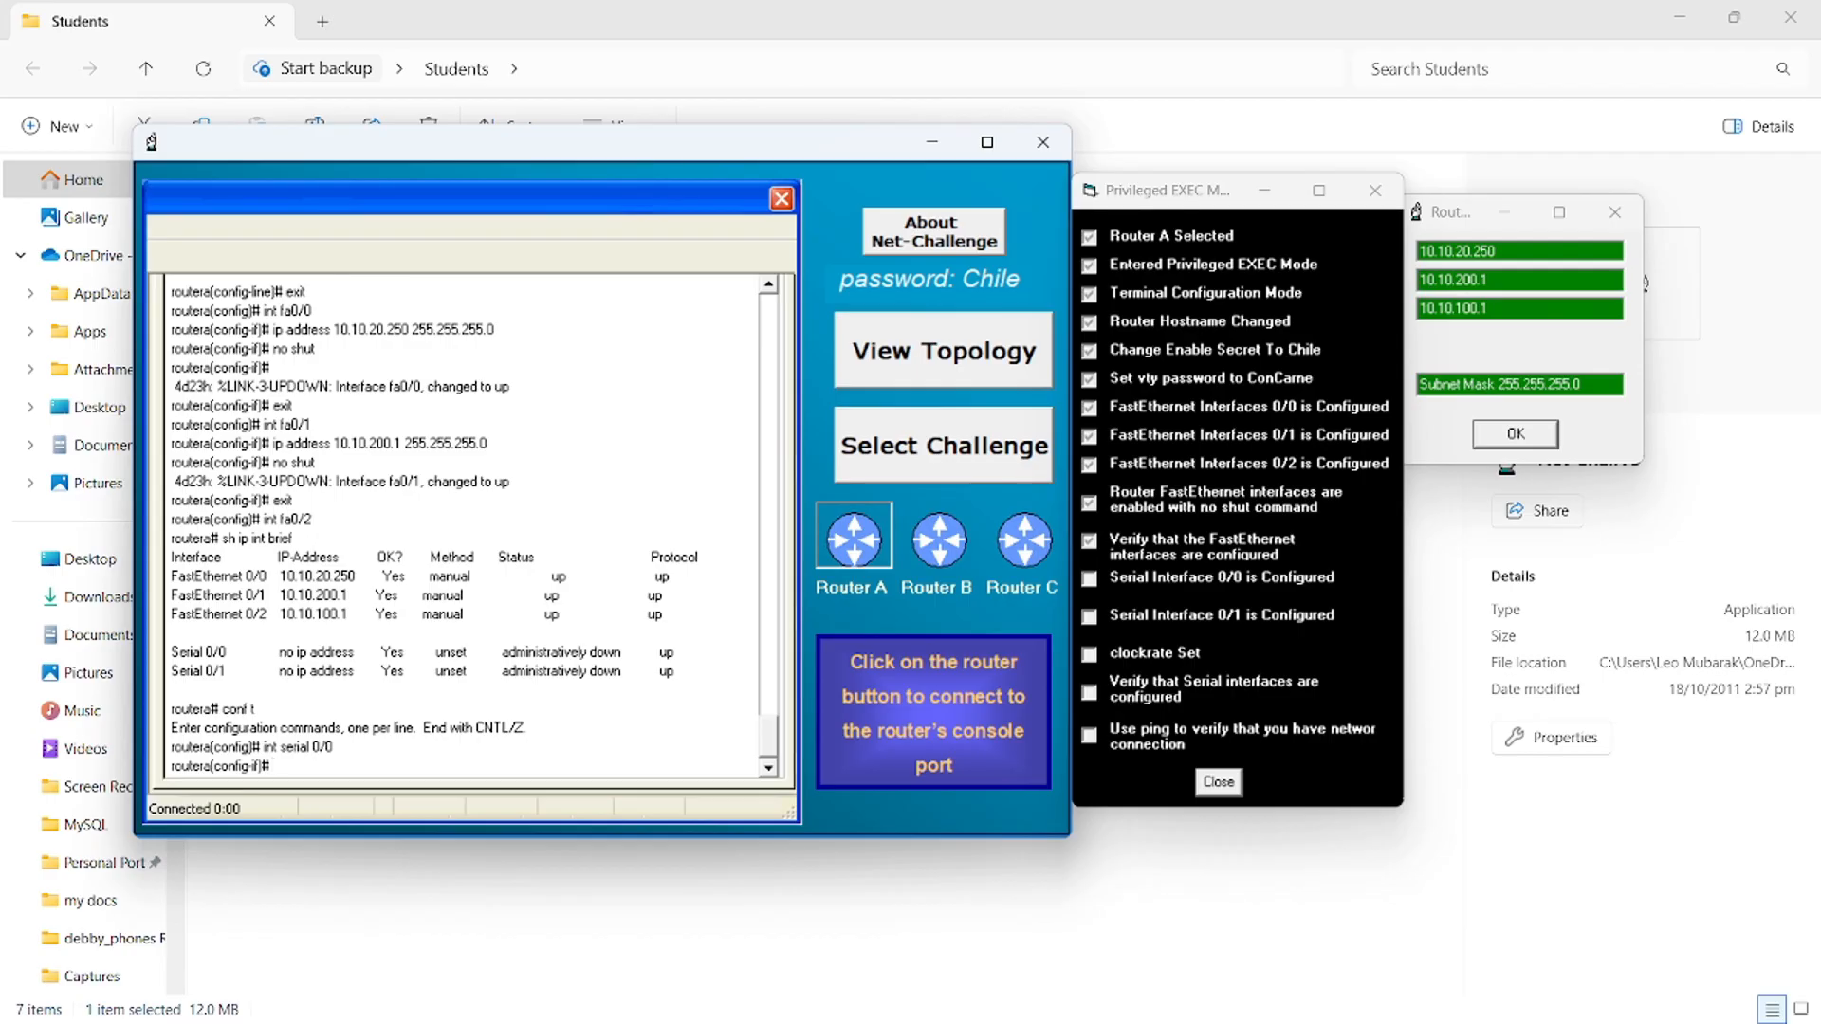
pyautogui.write('ipm')
pyautogui.press('BackSpace')
pyautogui.write('address 10.10.128.1 255.255.255.0')
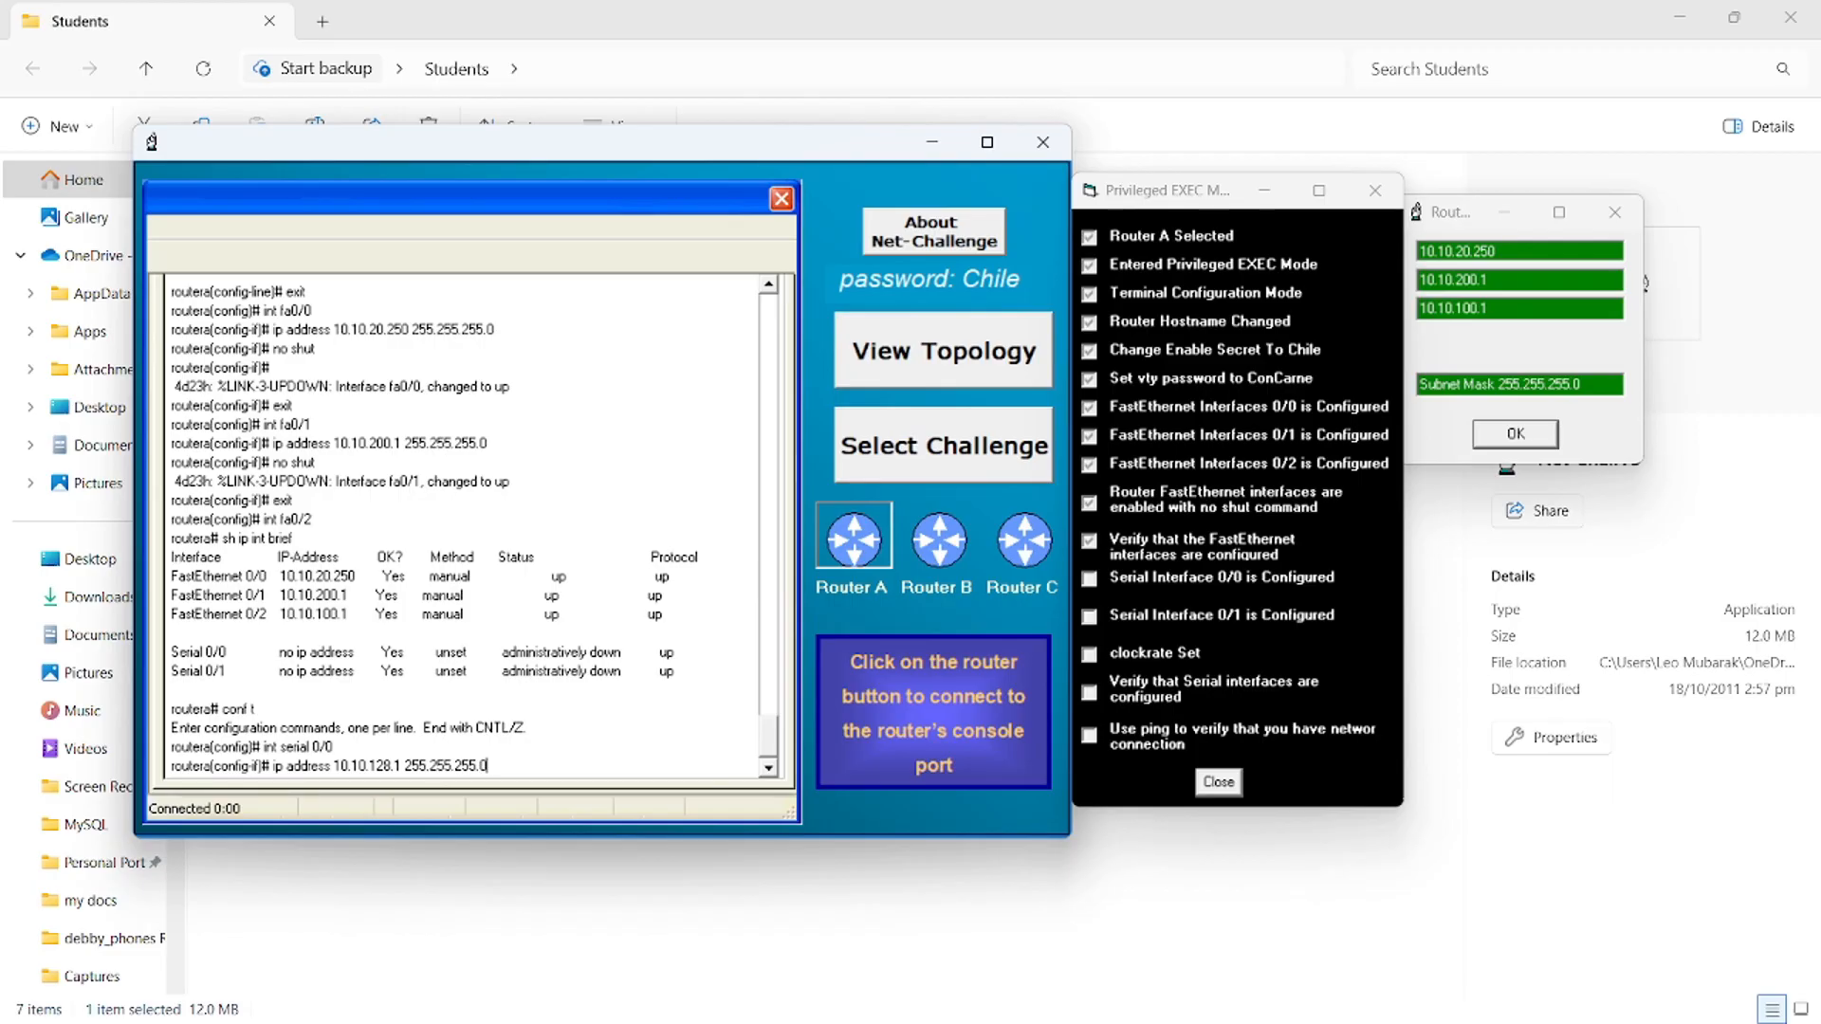
pyautogui.press('Return')
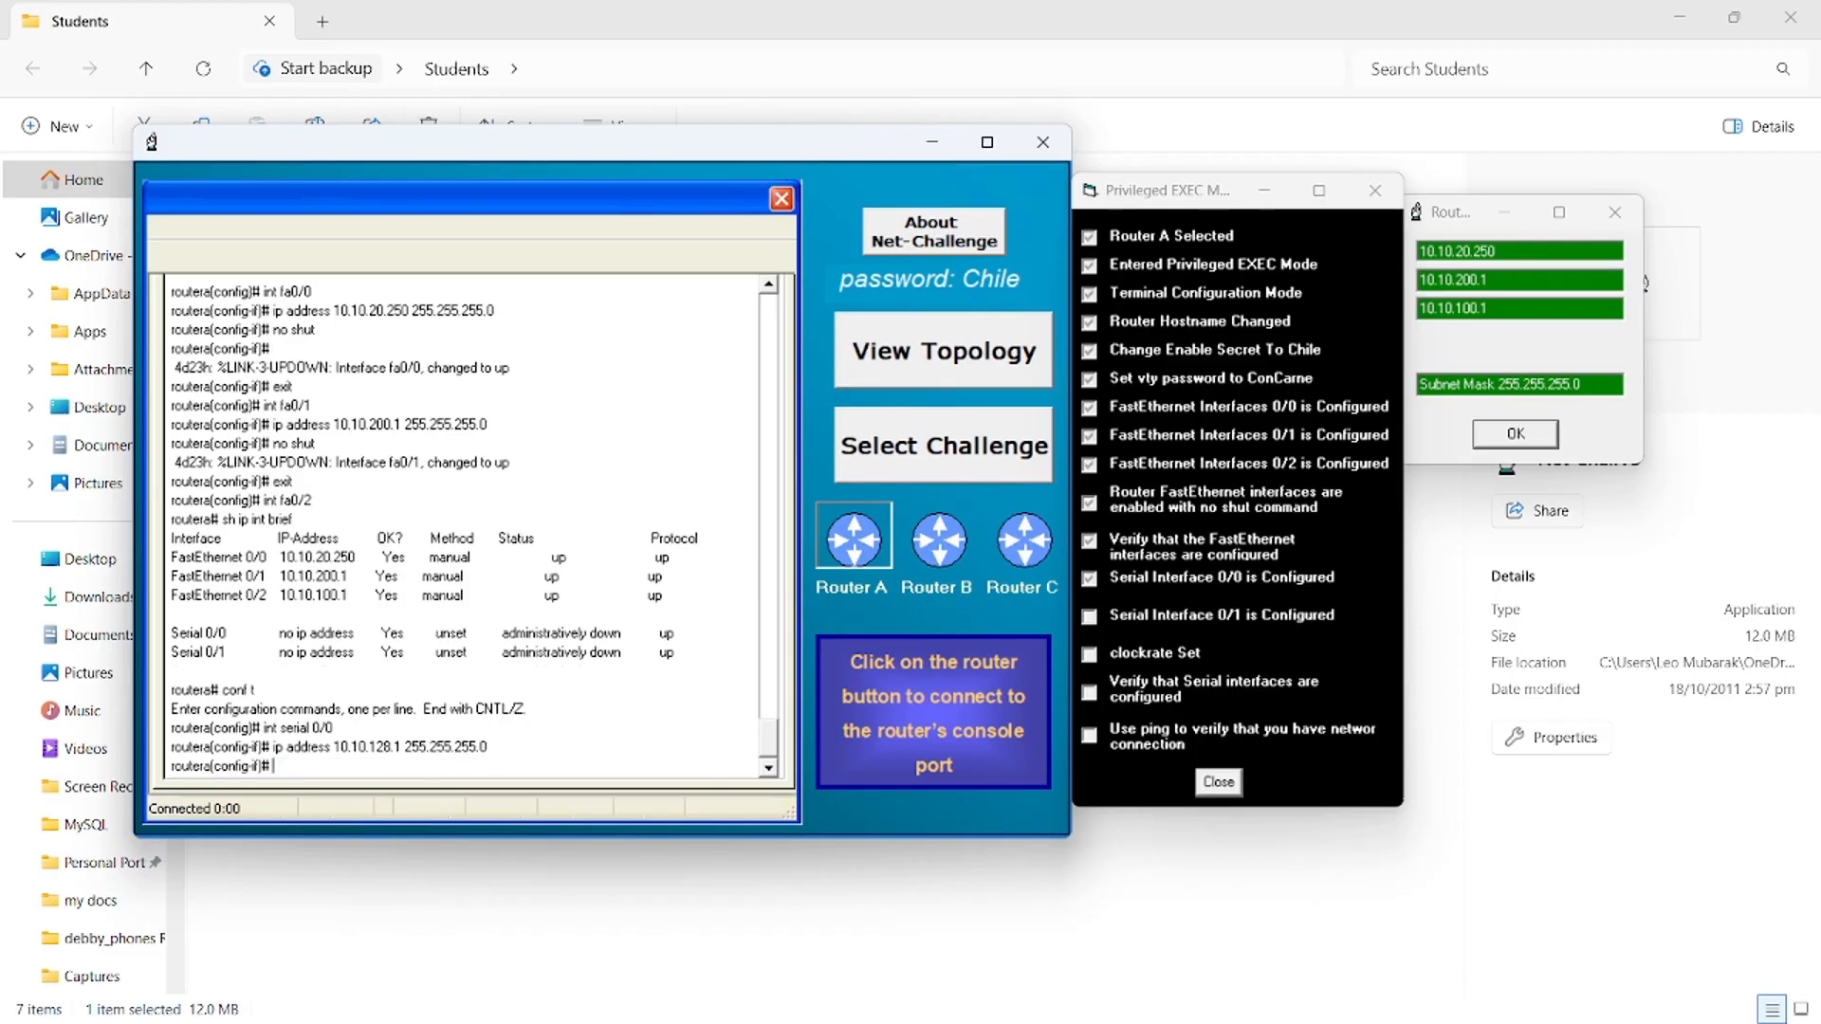
pyautogui.write('no shut')
pyautogui.press('Return')
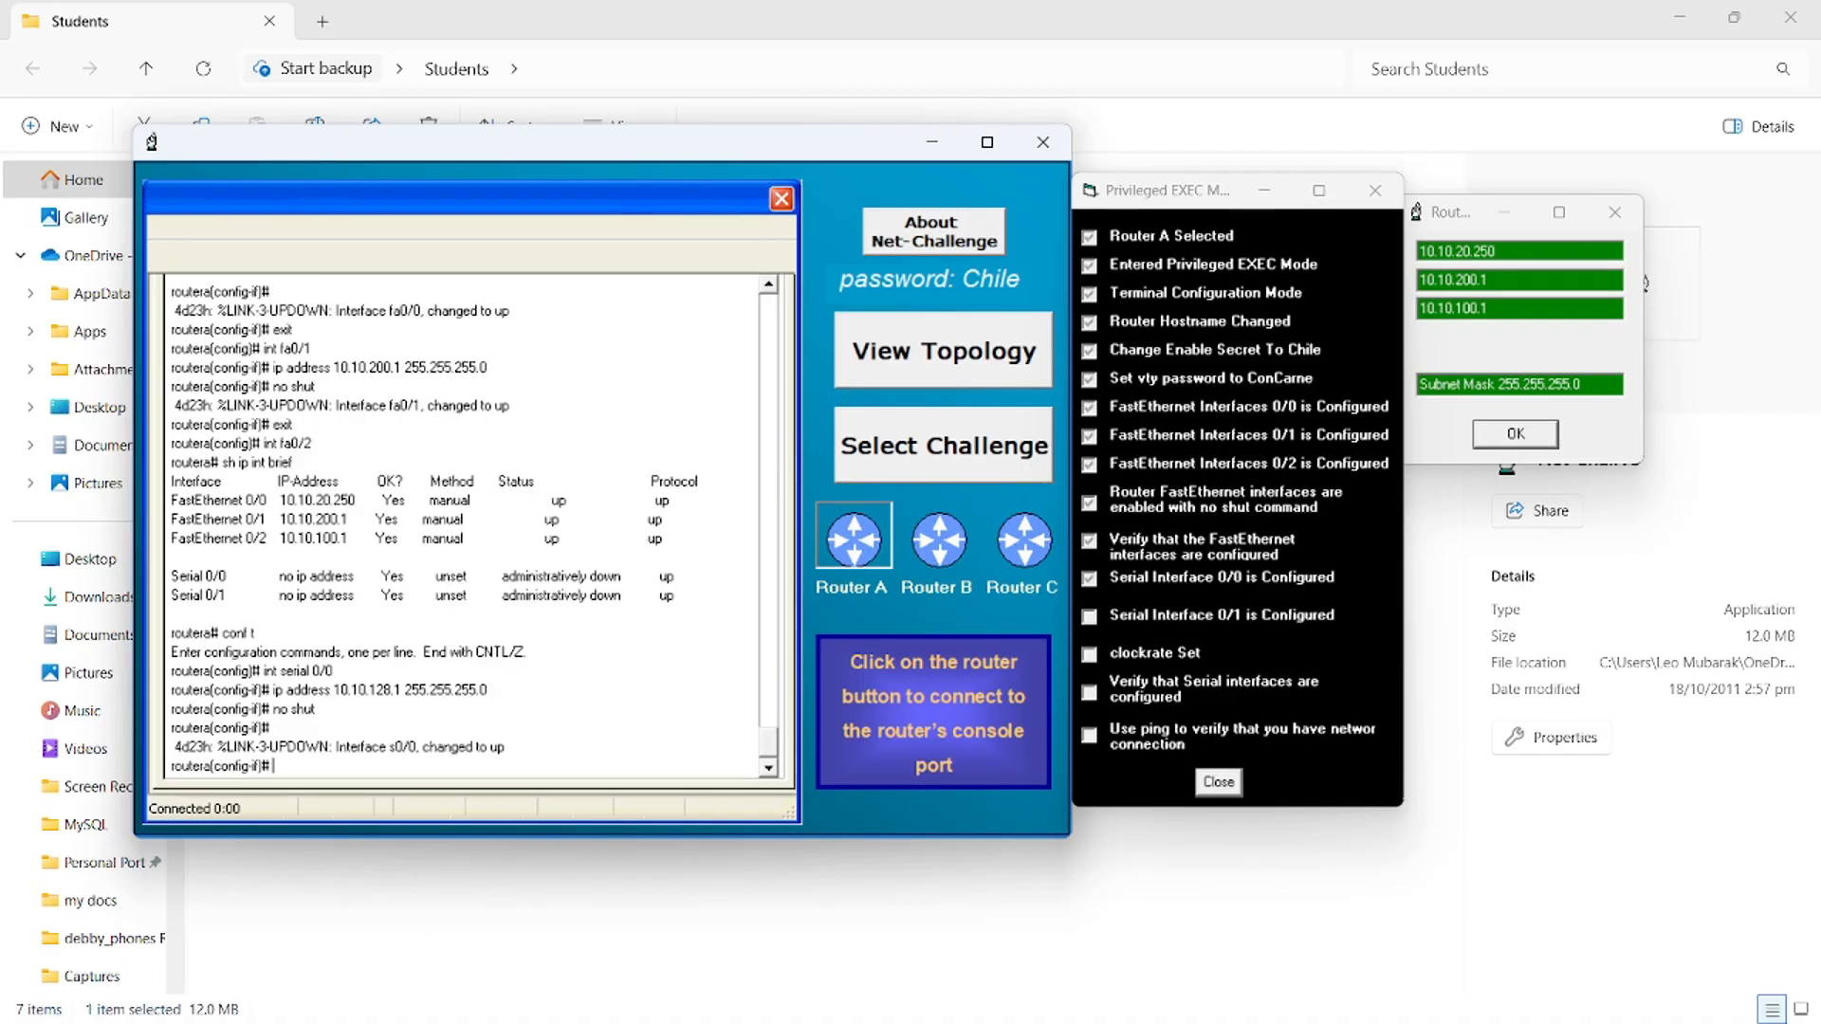
# - Configure interface serial 0/1 with IP address 10.10.64.1 and subnet mask 255.255.255.0, and enable it with no shut
pyautogui.write('exit')
pyautogui.press('Return')
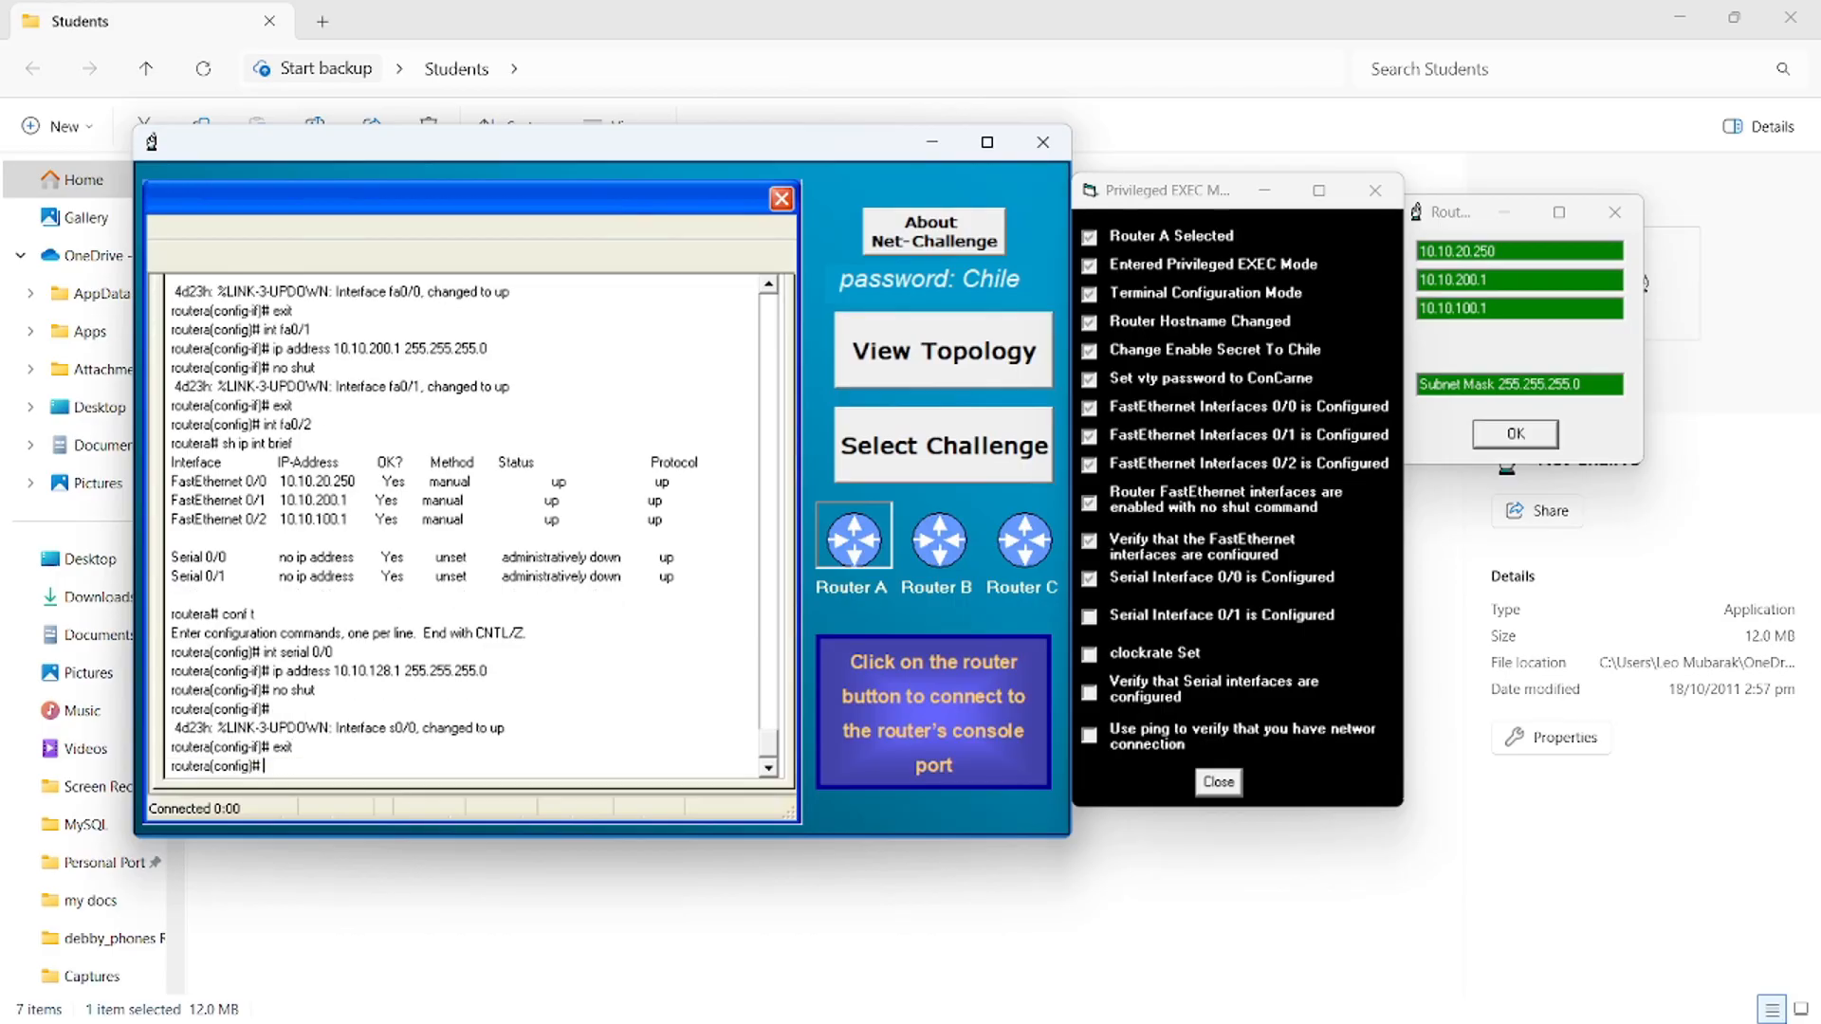
pyautogui.write('int serial 0/1')
pyautogui.press('Return')
pyautogui.write('ip')
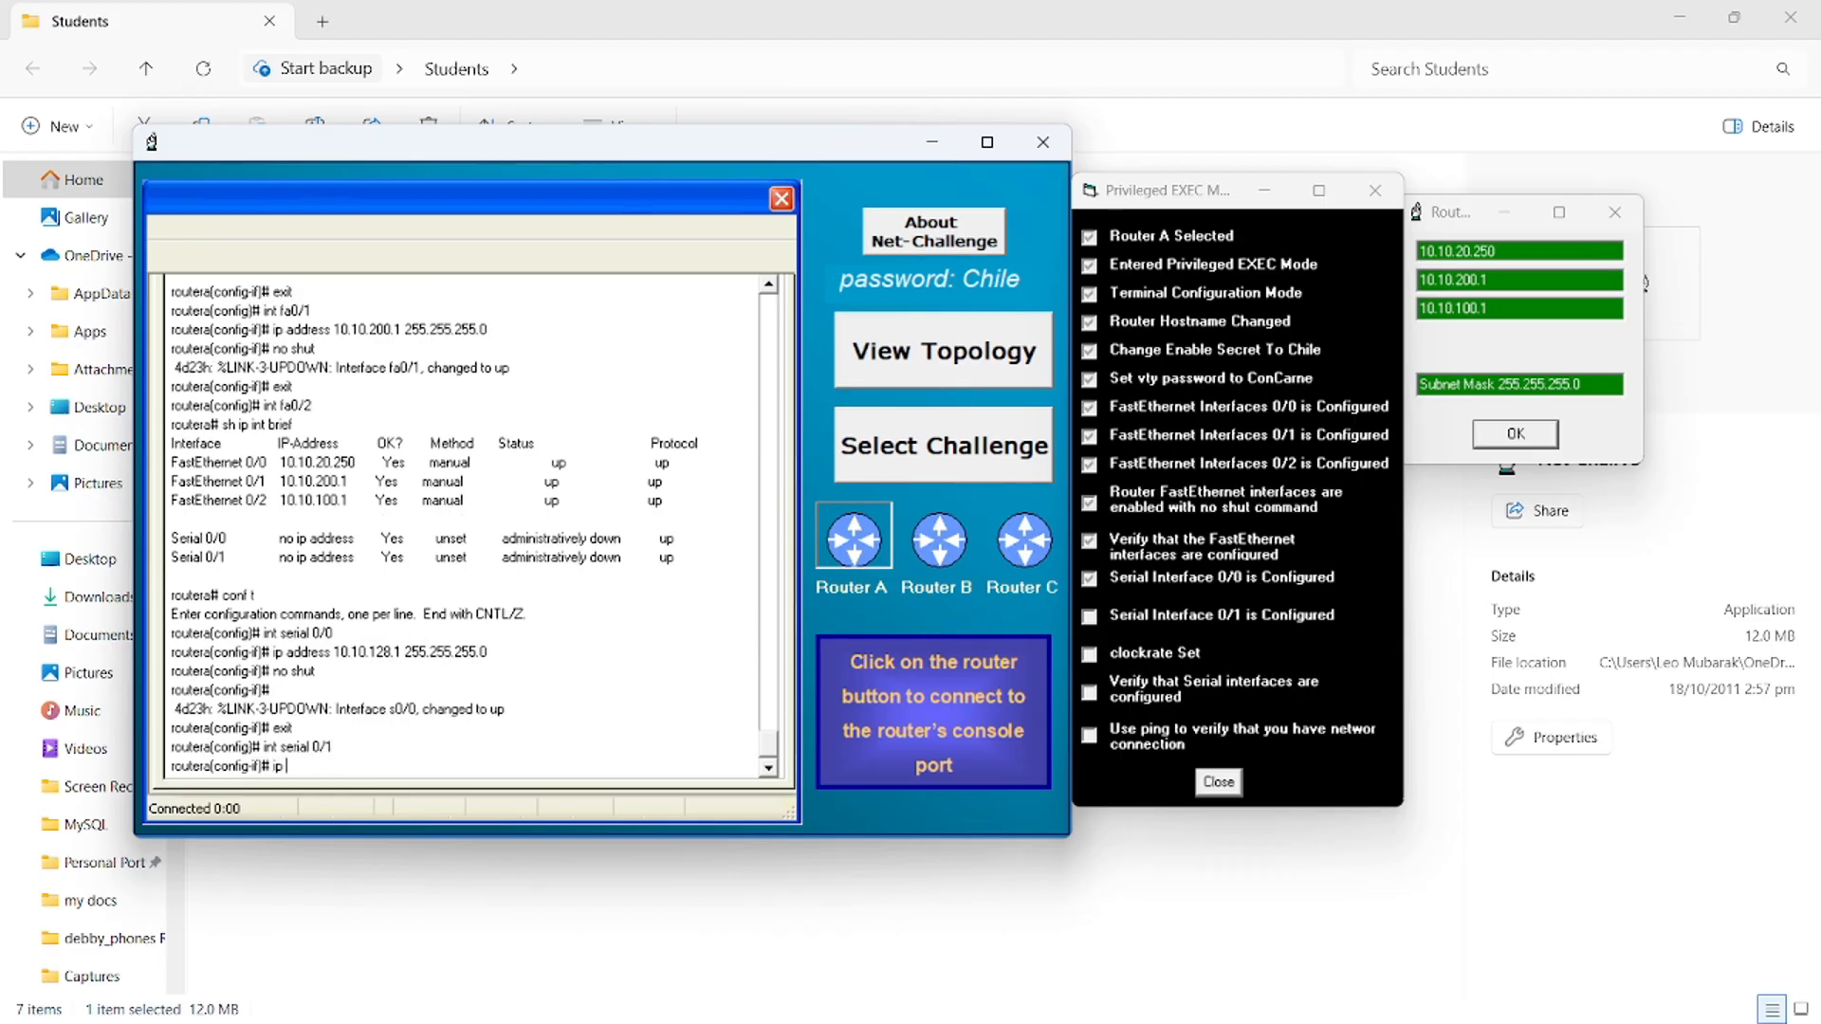
pyautogui.write(' address 10.10.64.1 255.255.255.0')
pyautogui.press('Return')
pyautogui.write('no shut')
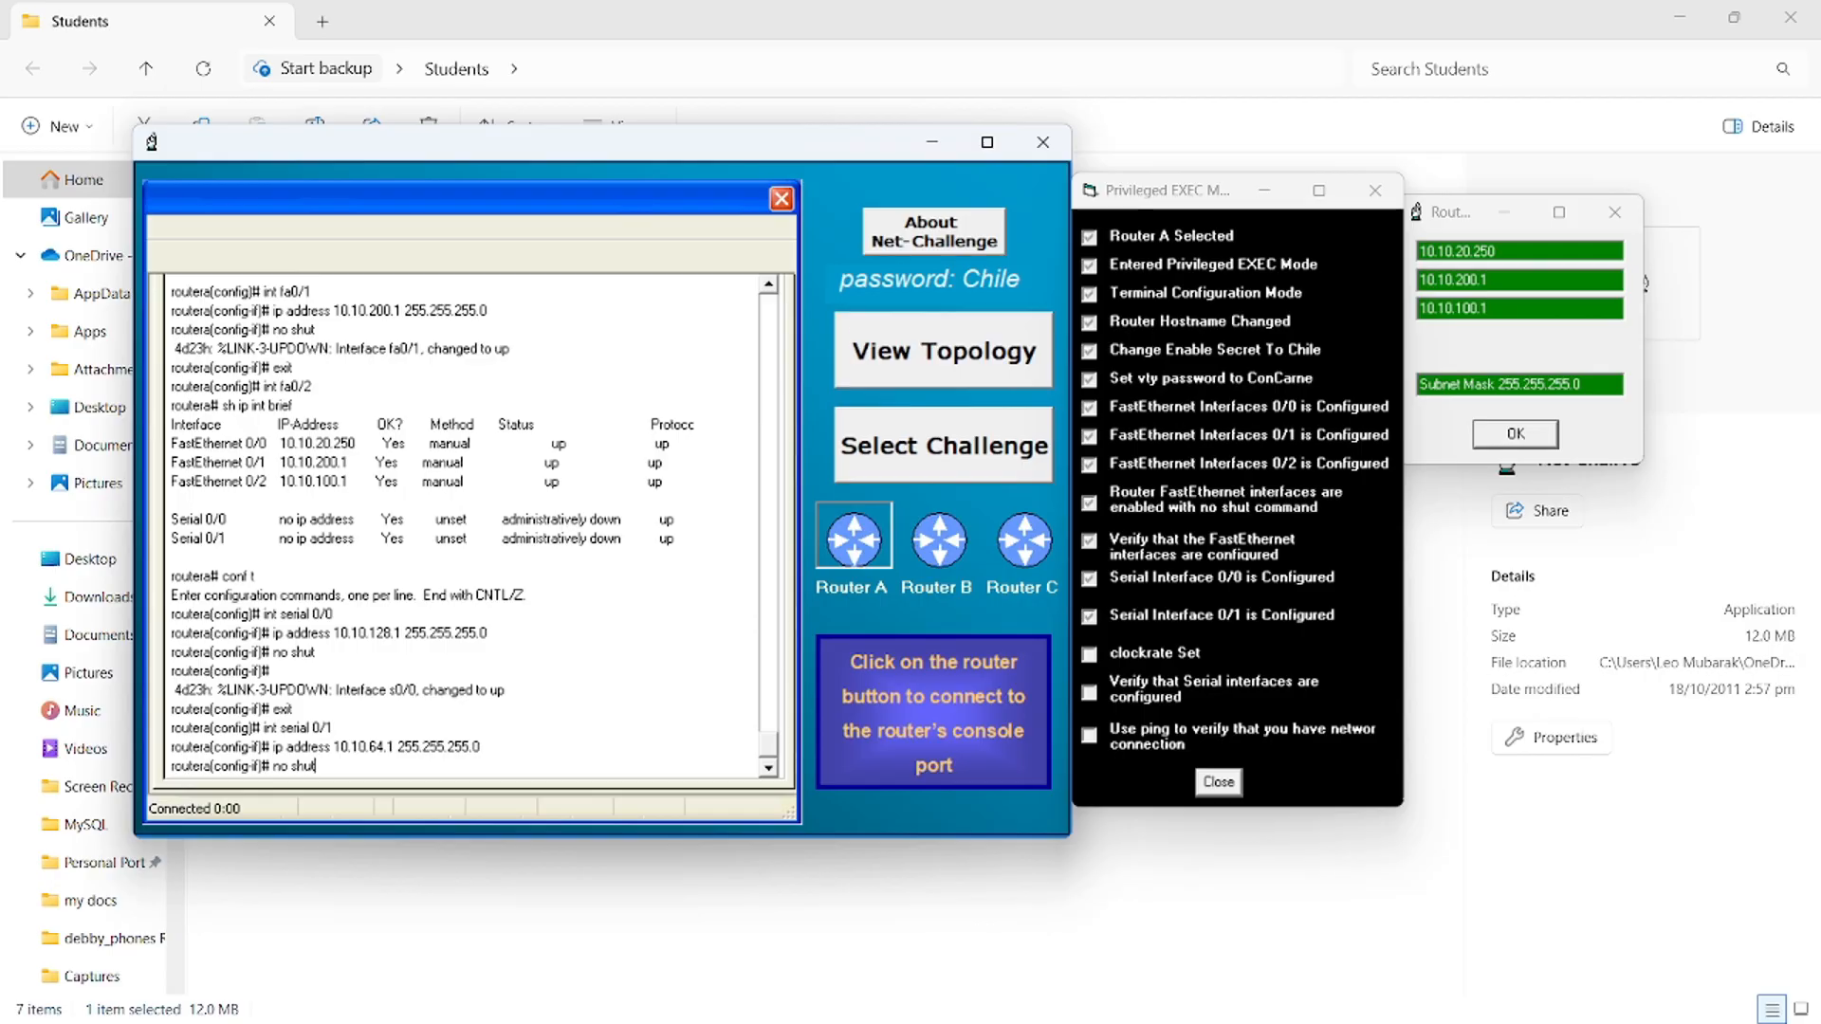
pyautogui.press('Return')
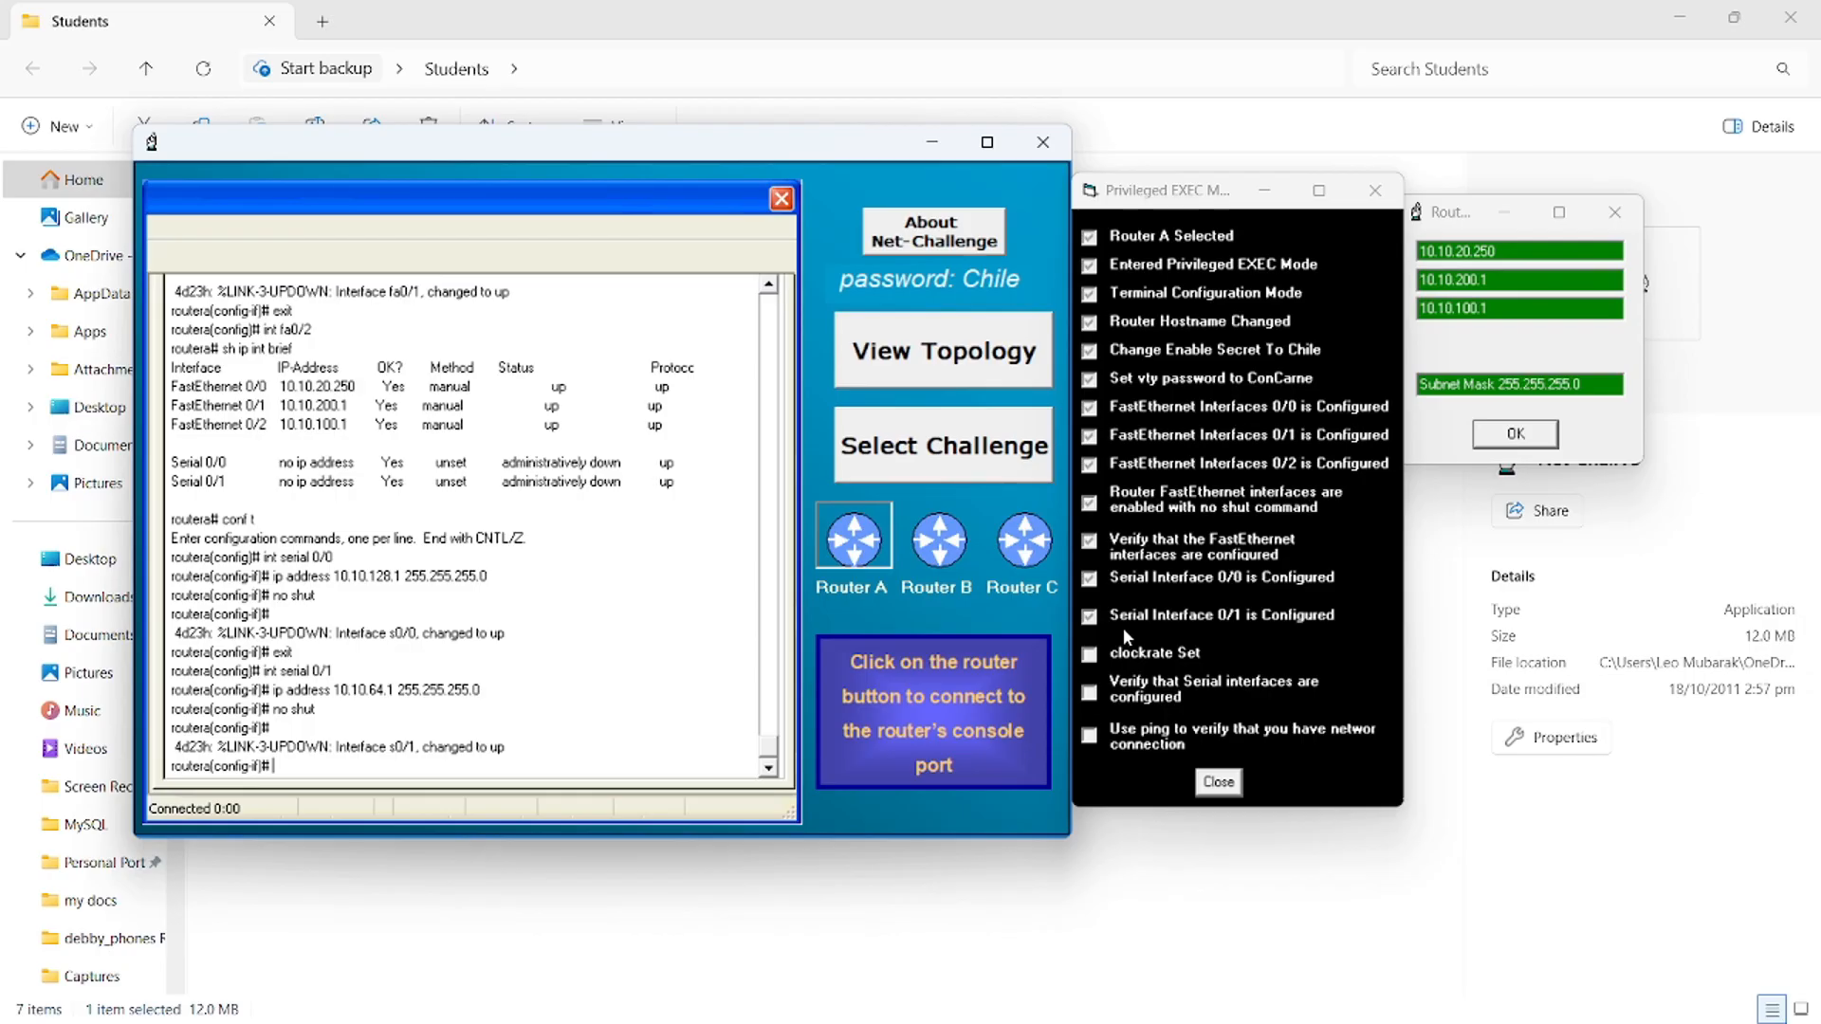
# - Exit serial 0/1 and set the clock rate of interface serial 0/0 to 56000
pyautogui.write('exit')
pyautogui.press('Return')
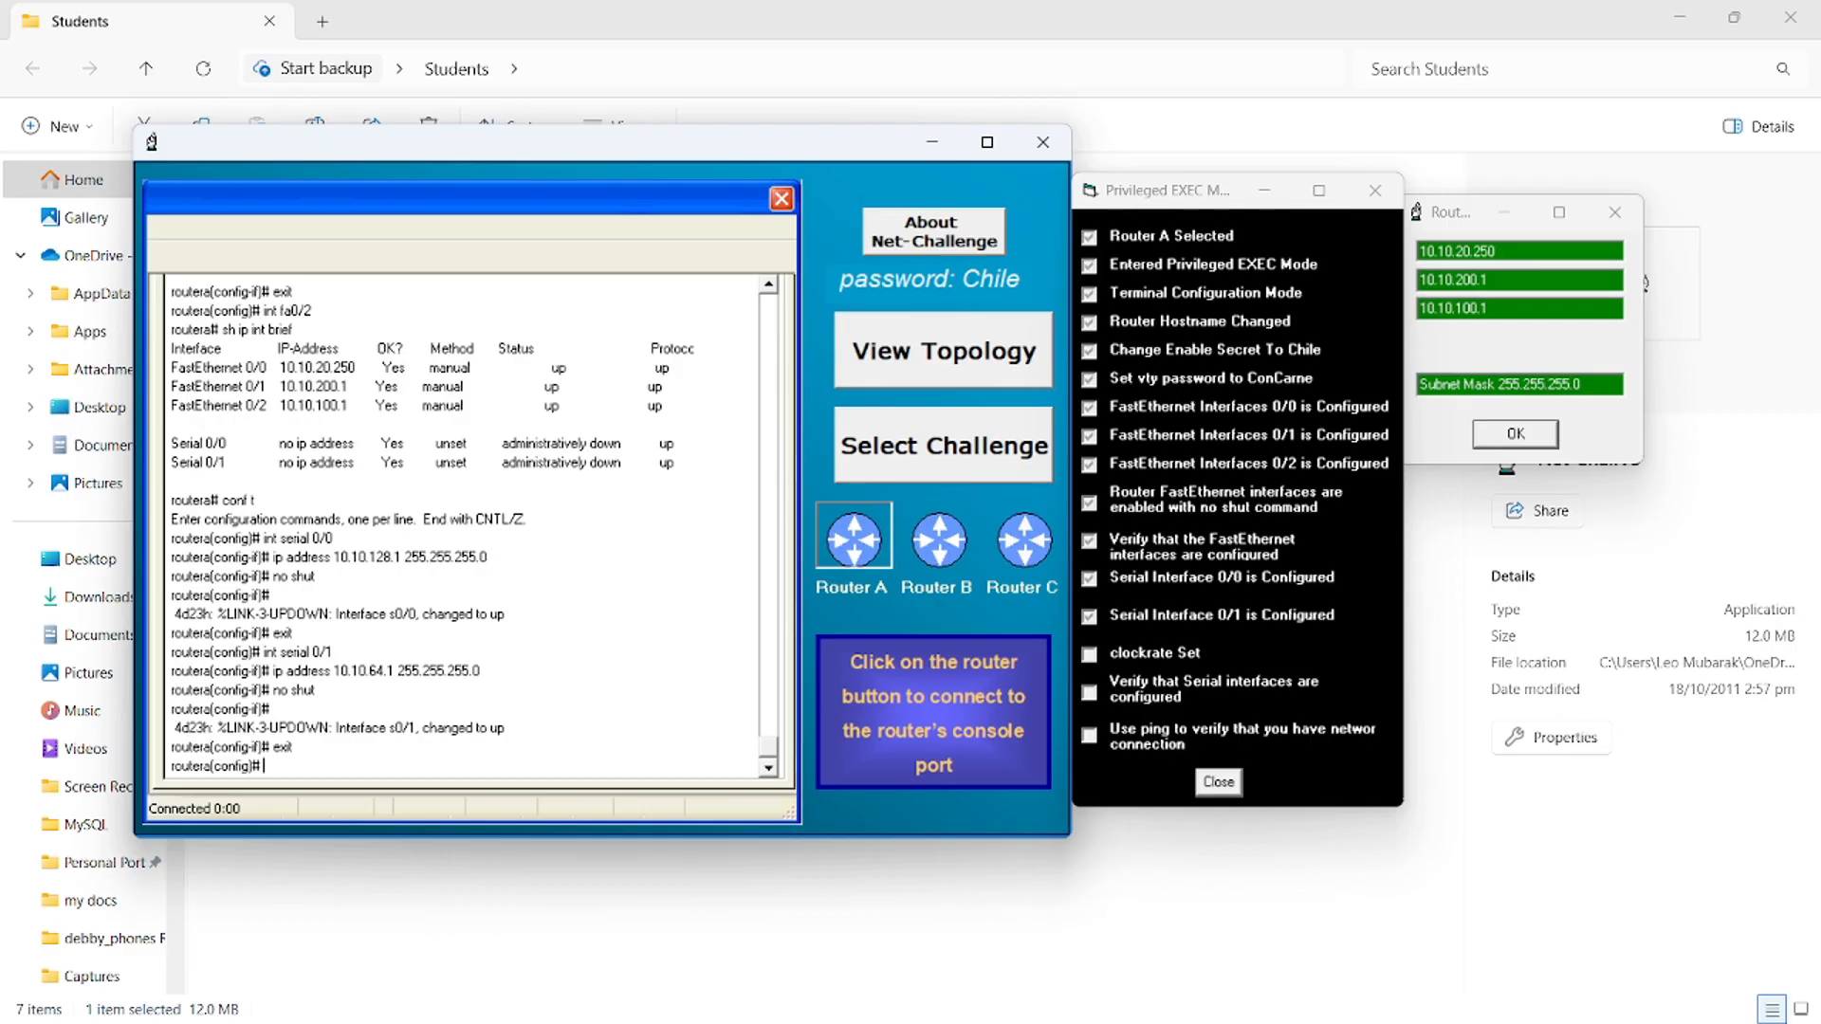
pyautogui.write('int serial 0/0')
pyautogui.press('Return')
pyautogui.write('c')
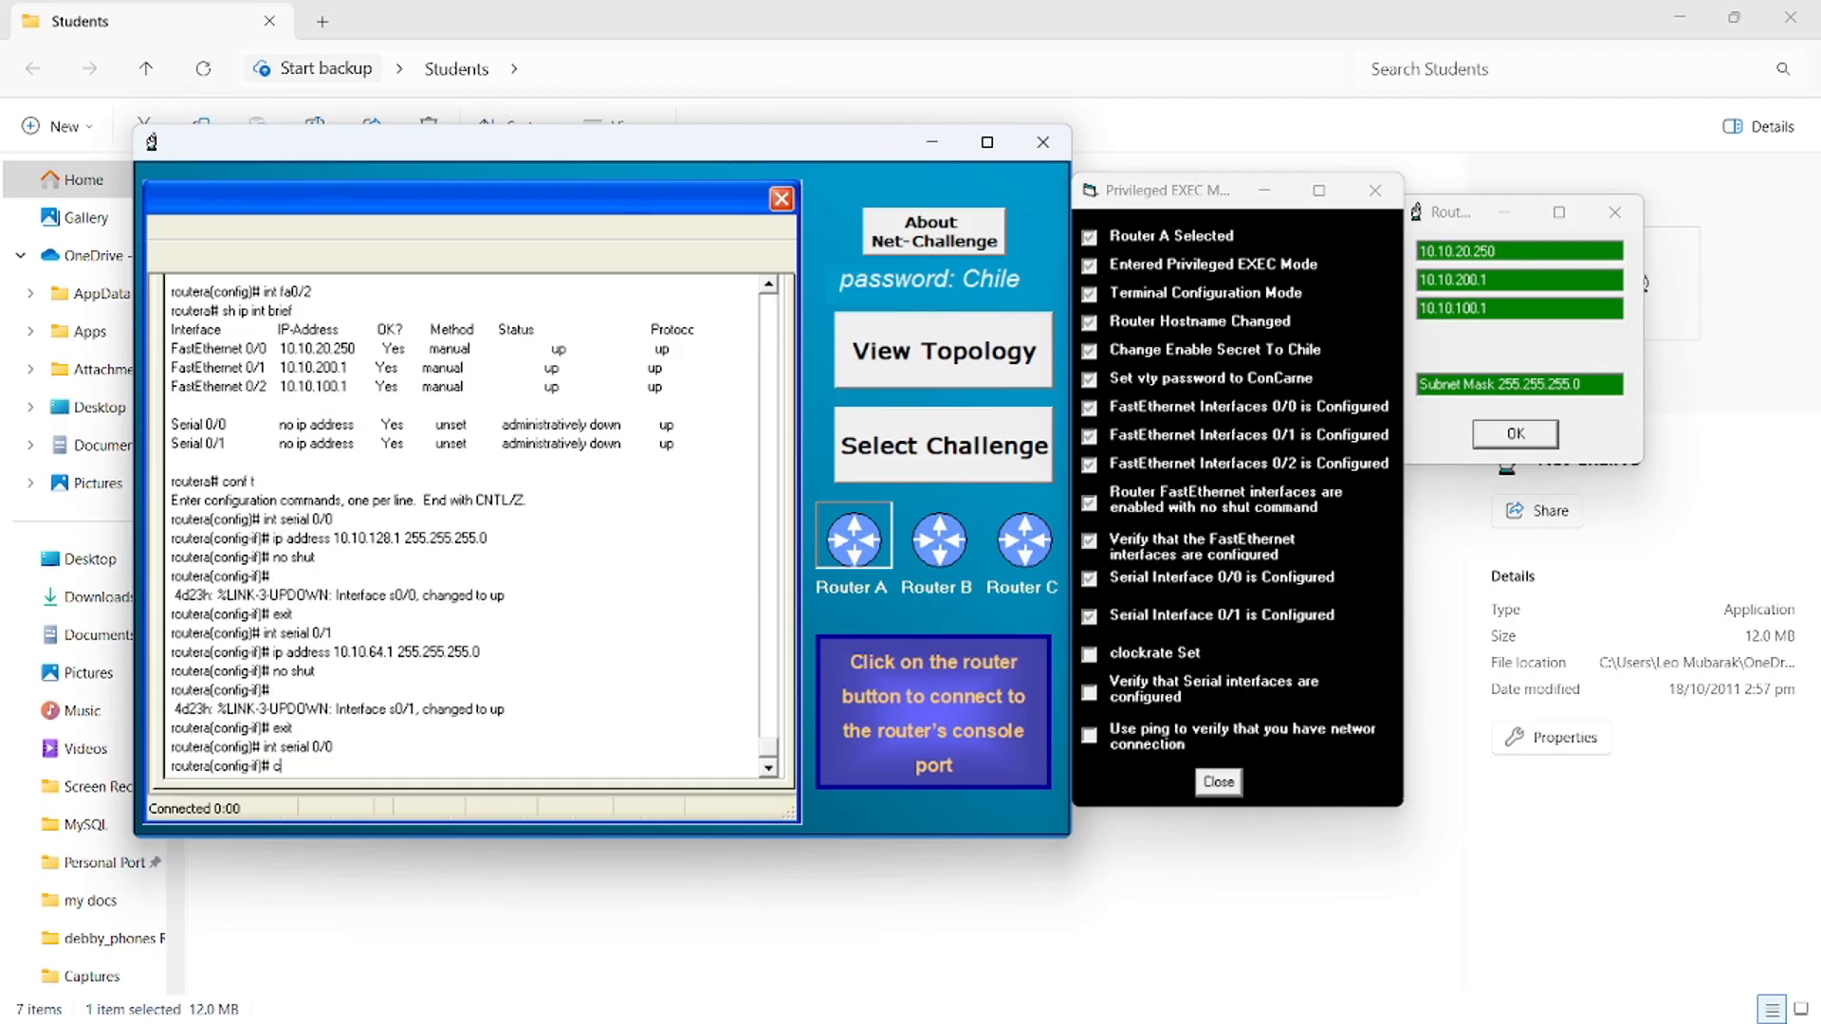
pyautogui.write('lock rate 5600')
pyautogui.press('Return')
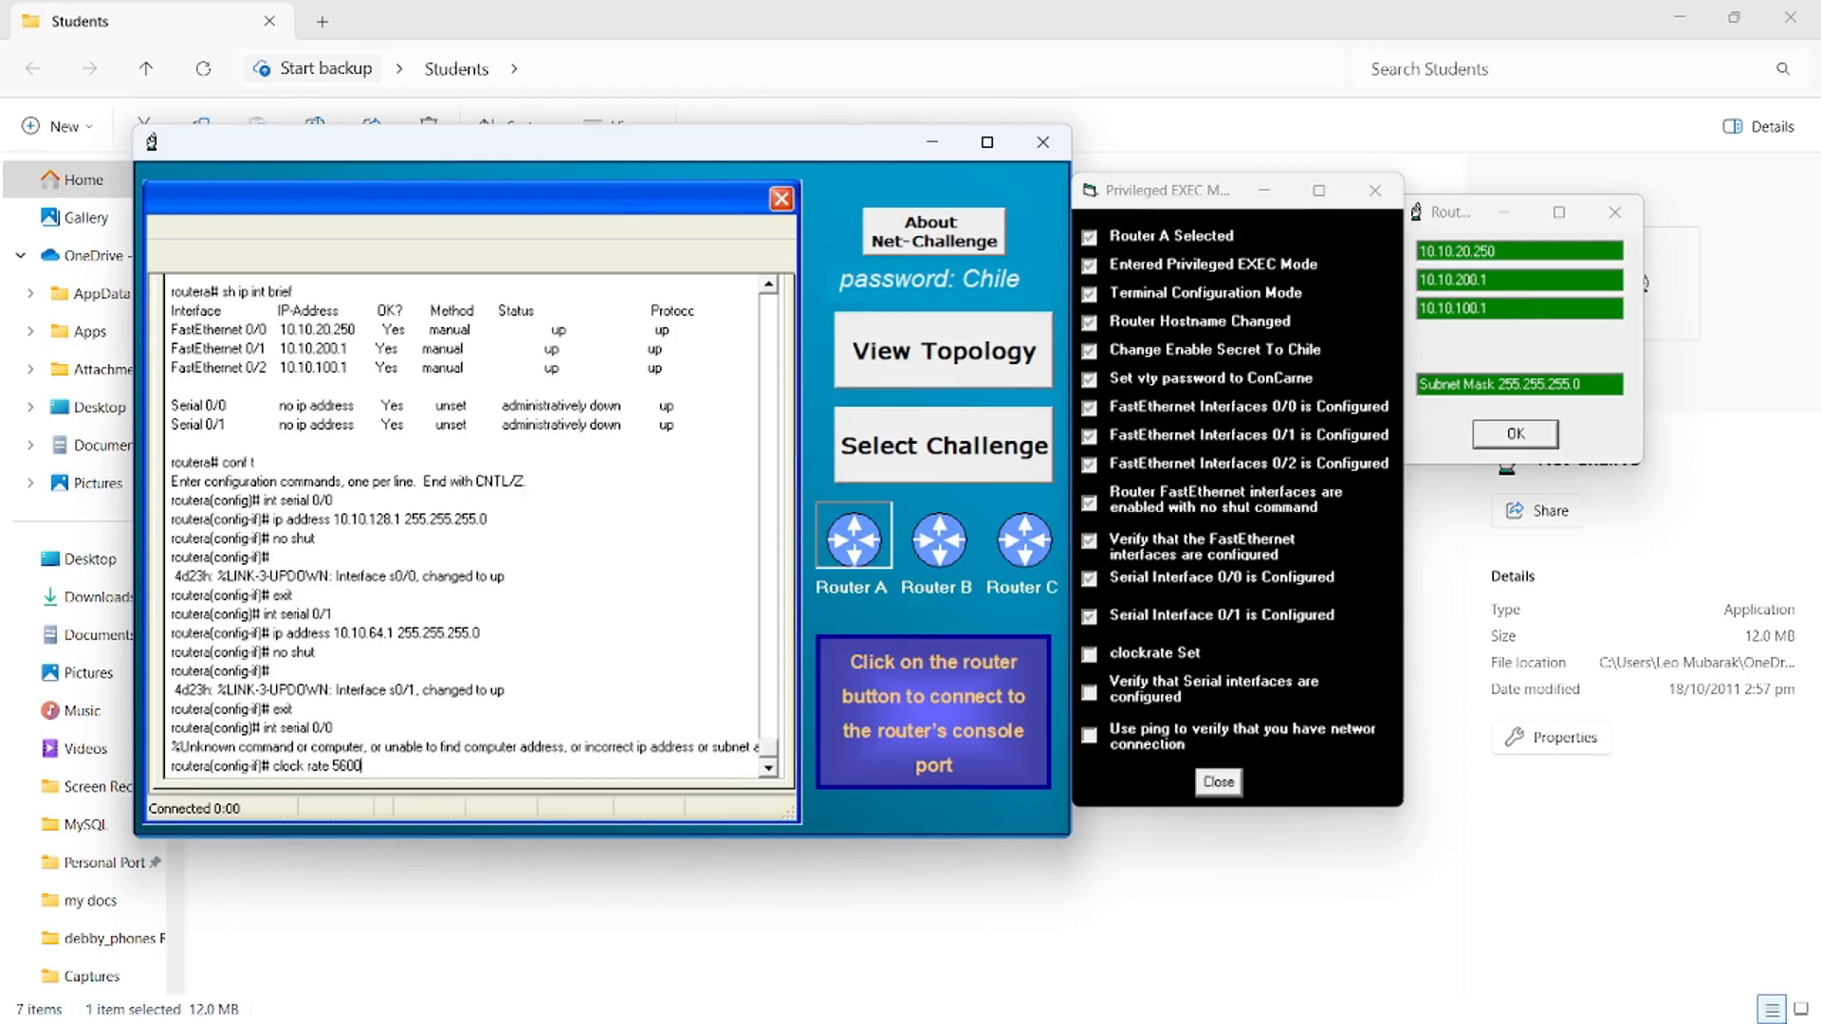
pyautogui.write('0')
pyautogui.press('Return')
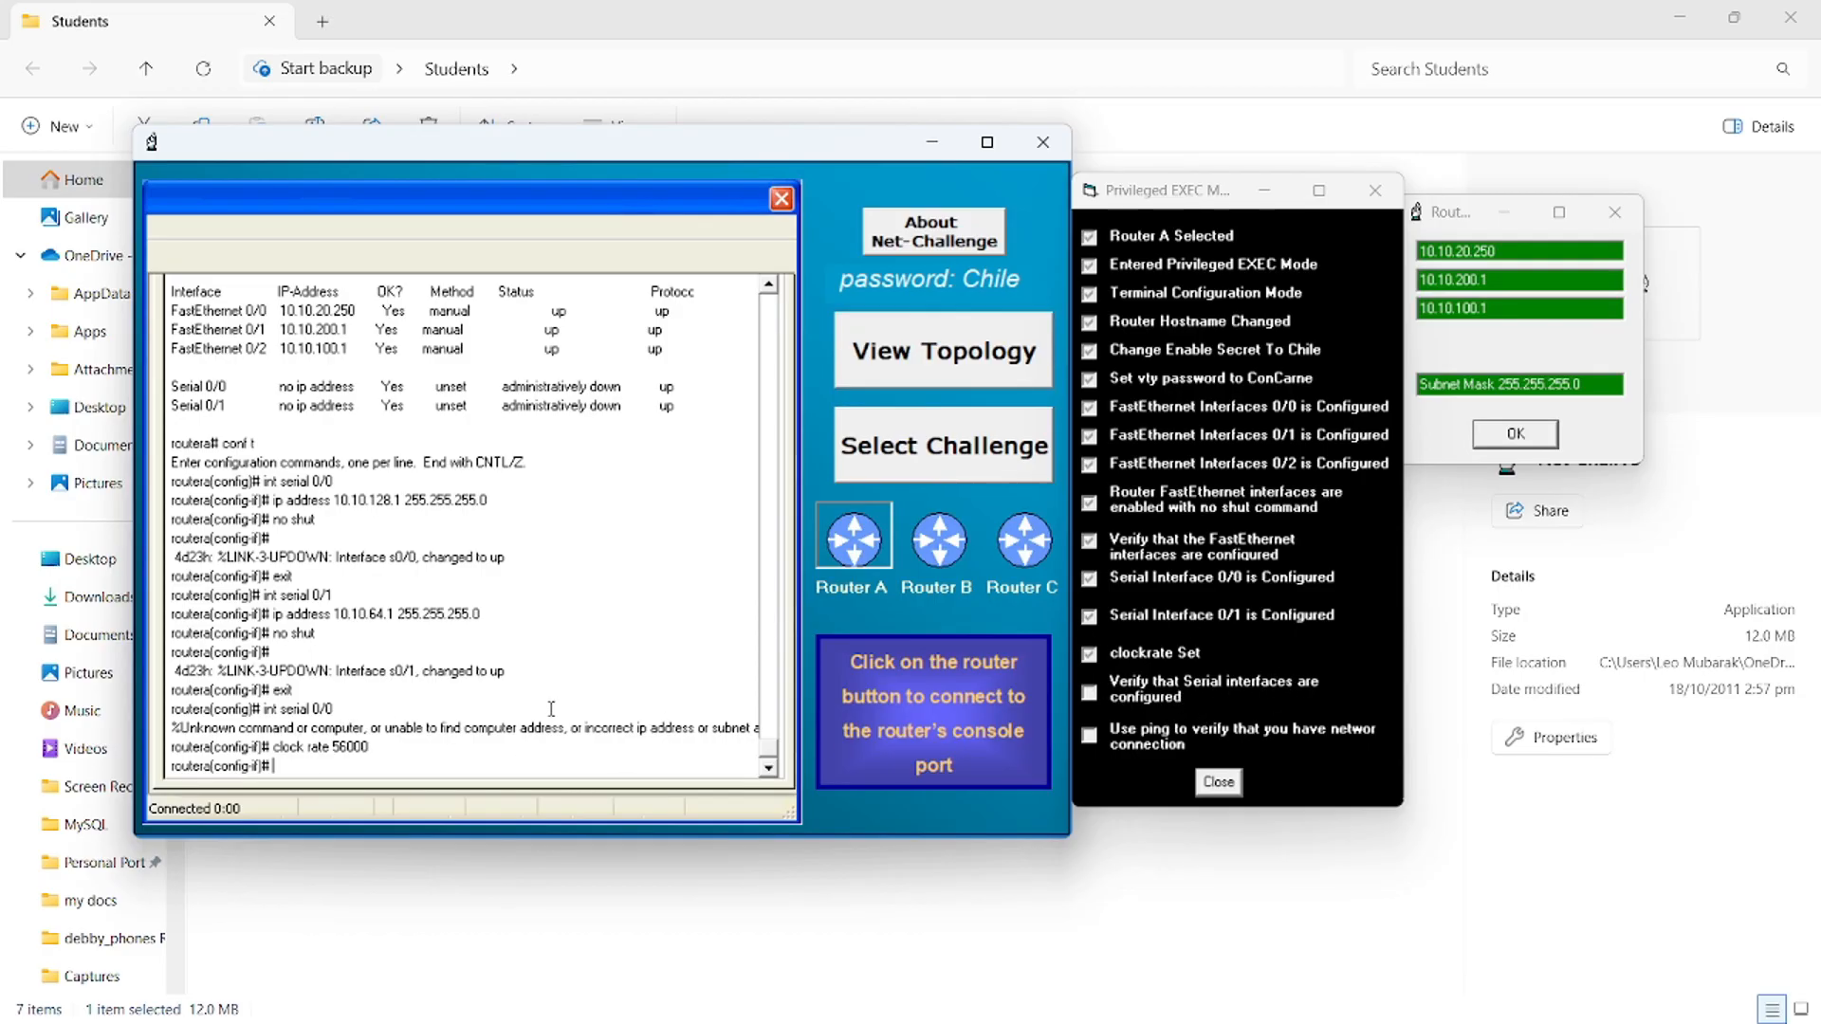
# - Exit configuration mode and verify the serial interfaces with sh ip int brief
pyautogui.write('exit')
pyautogui.press('Return')
pyautogui.write('exit')
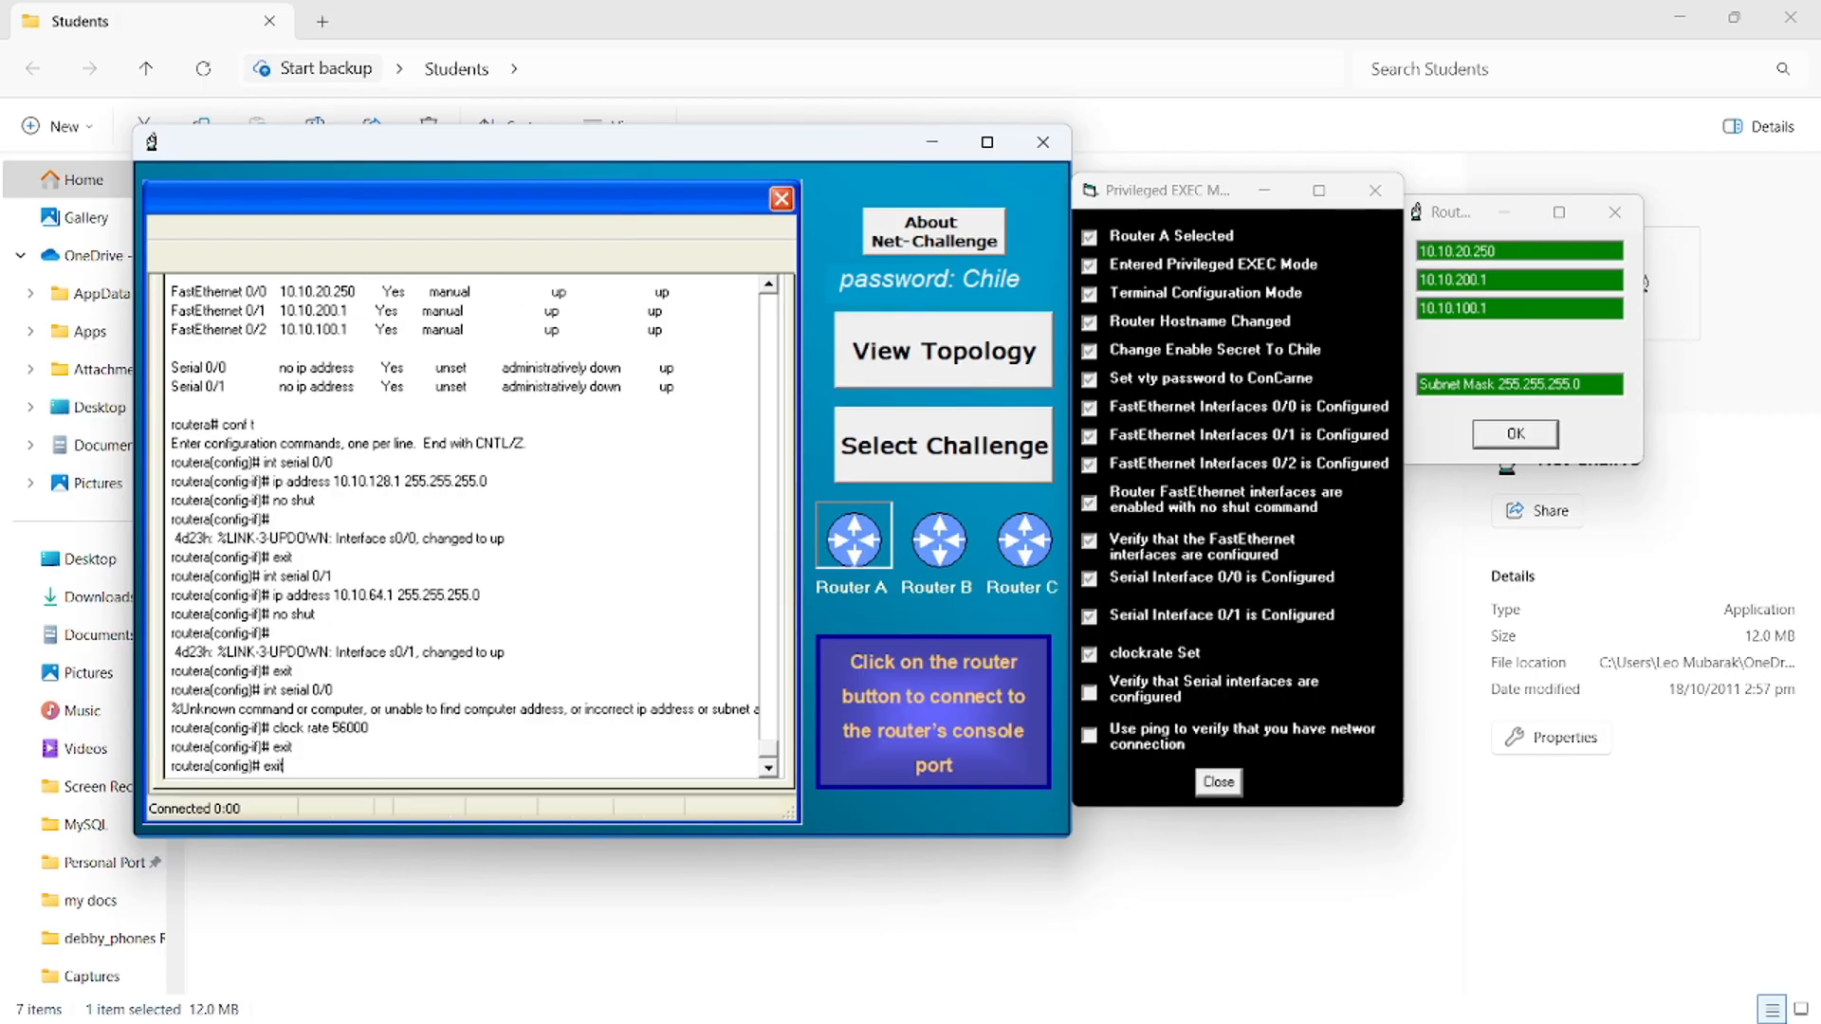
pyautogui.press('Return')
pyautogui.write('sh')
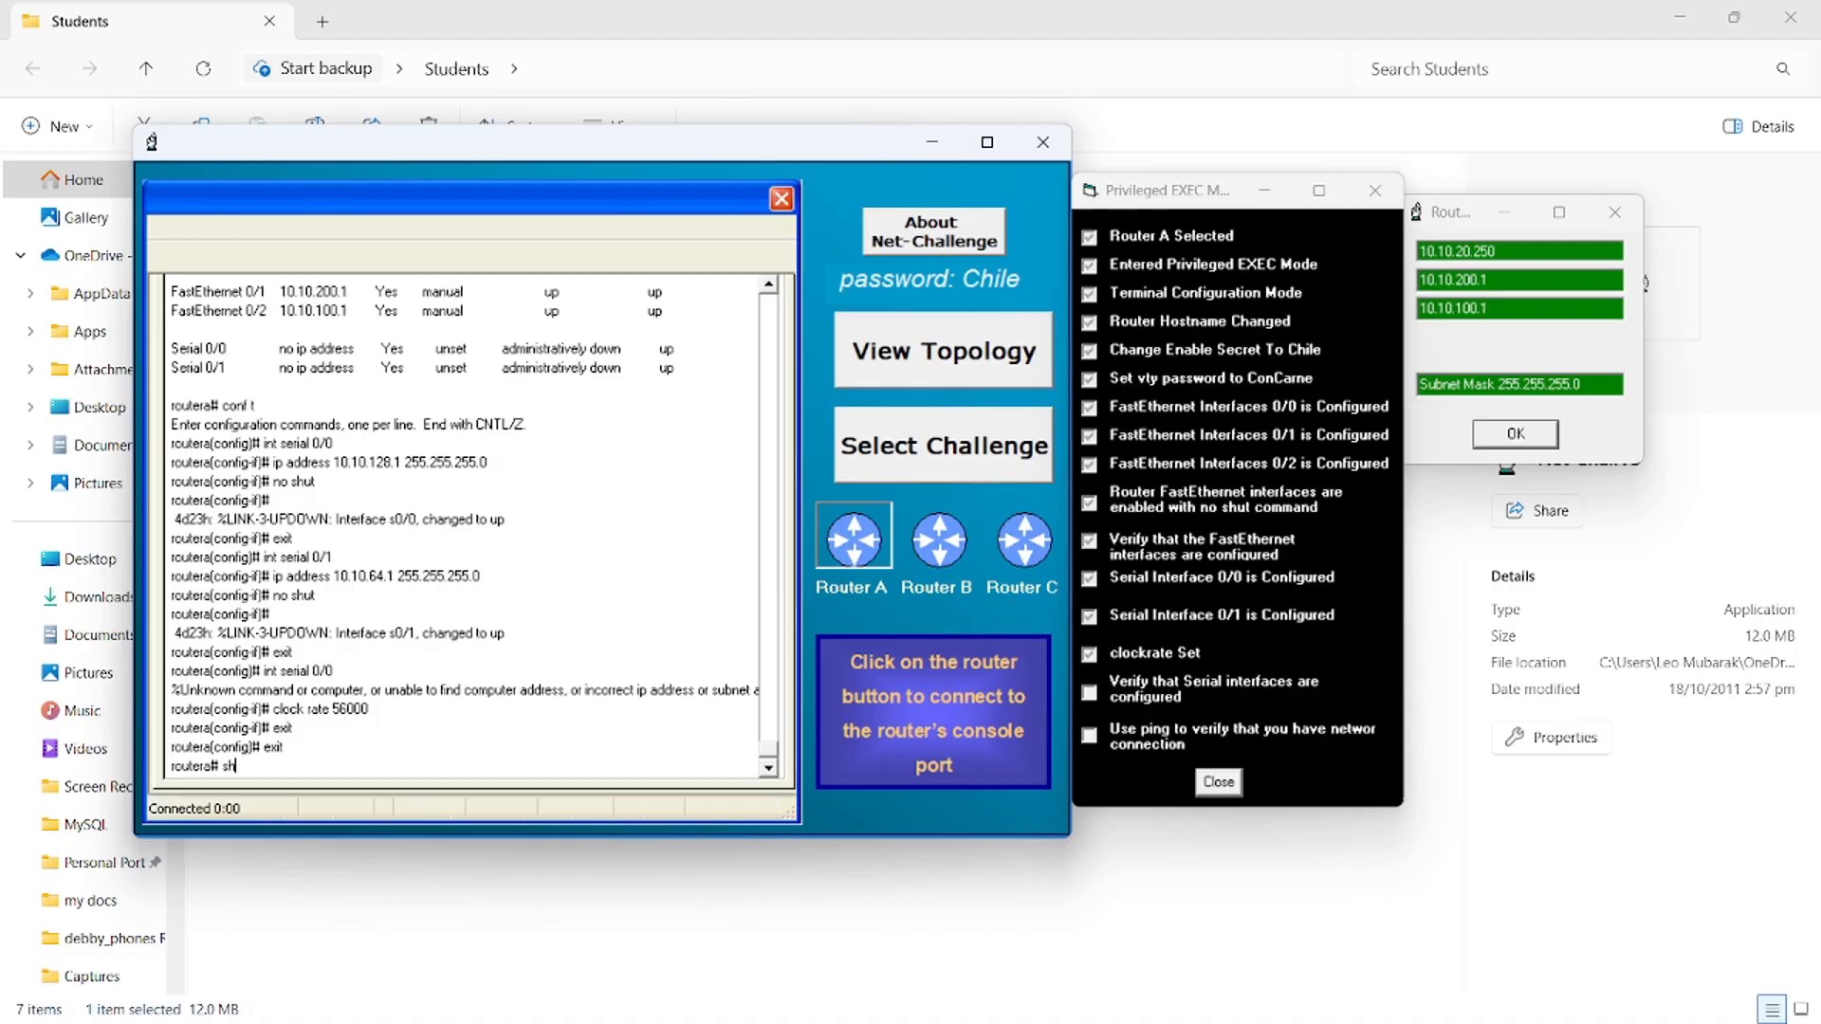
pyautogui.write(' ip int brief')
pyautogui.press('Return')
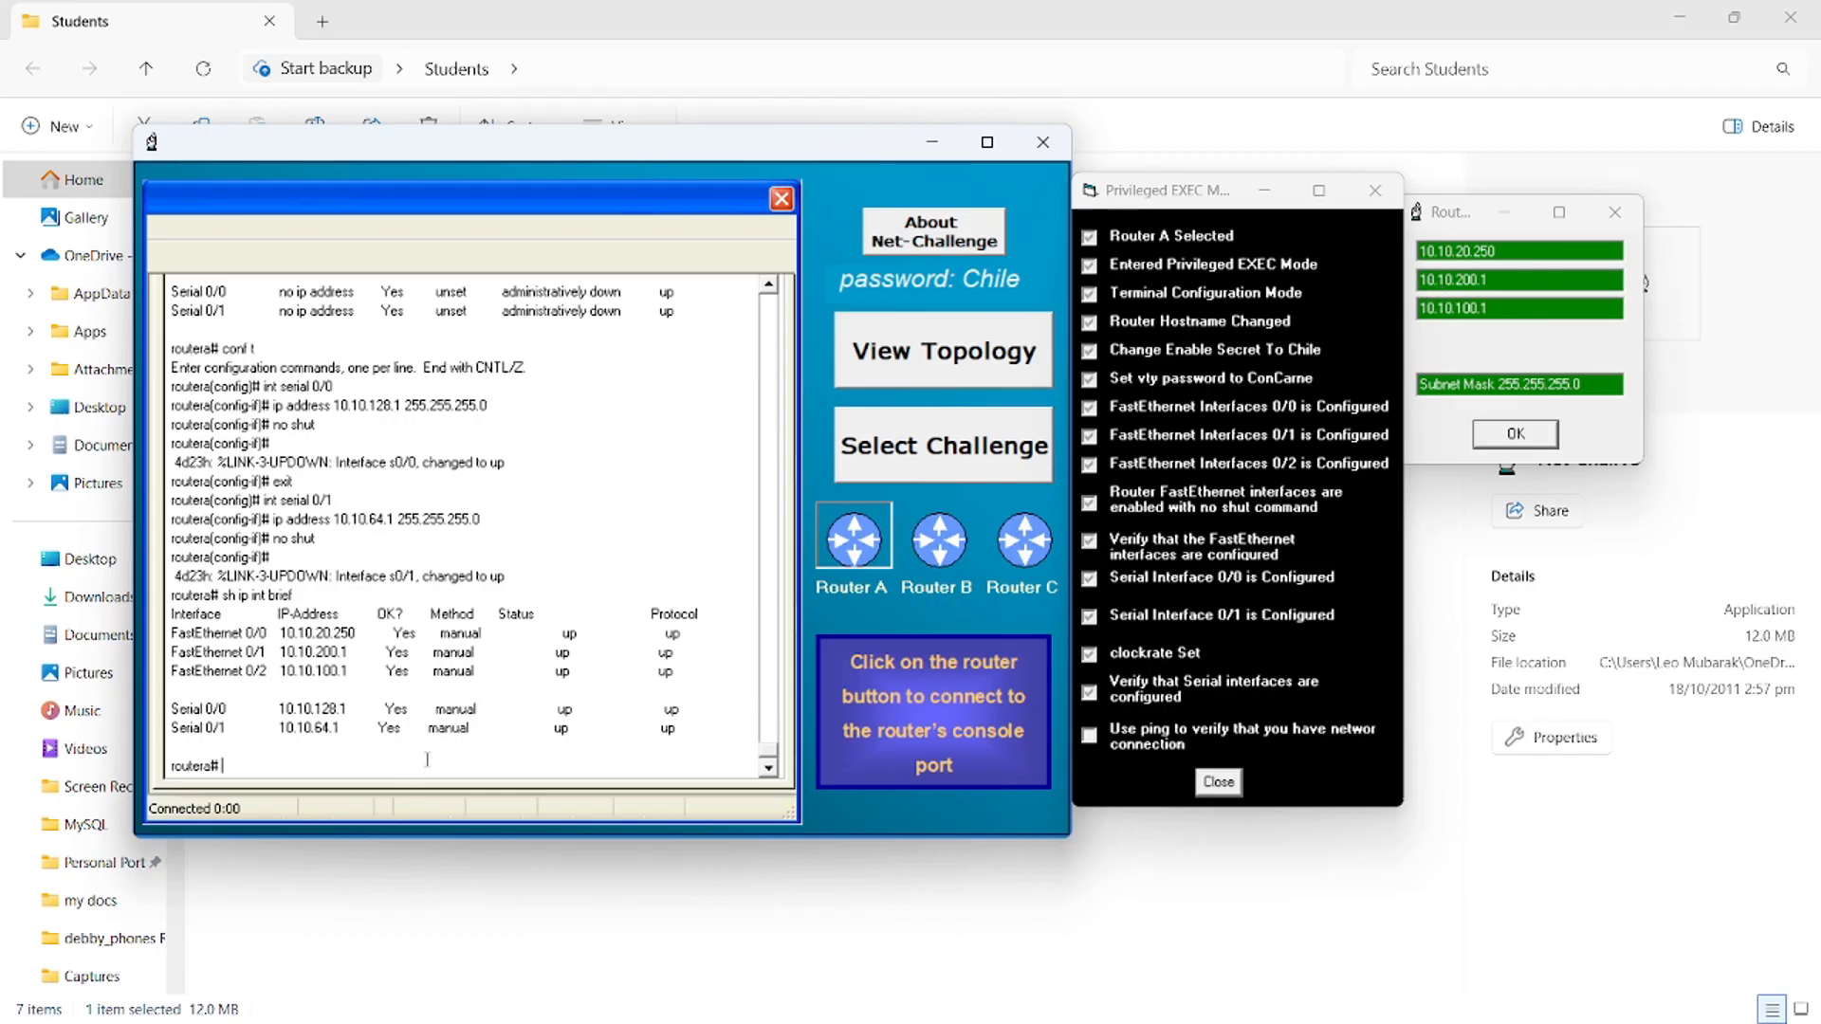
# - Verify network connectivity by pinging 10.10.20.250, 10.10.200.1 and 10.10.100.1
pyautogui.write('ping 10.10.20.250')
pyautogui.press('Return')
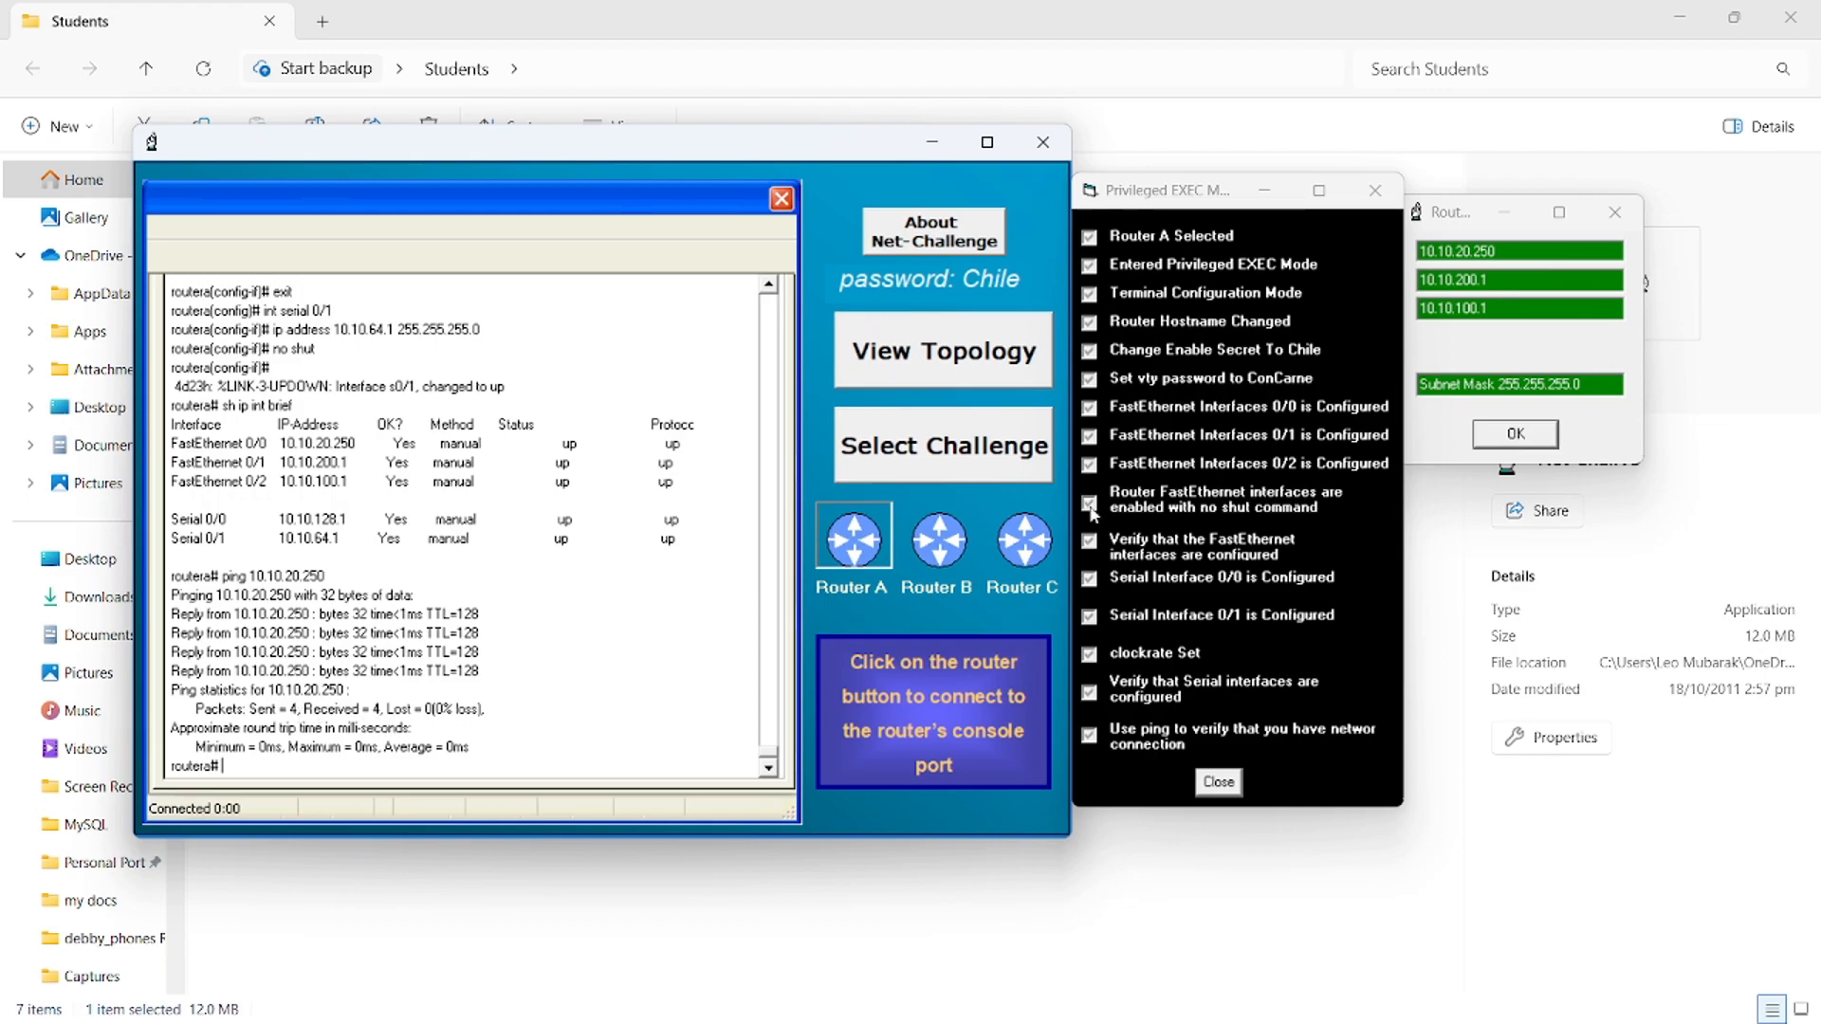
pyautogui.write('ping 10.10.1')
pyautogui.write('00.1')
pyautogui.press('Return')
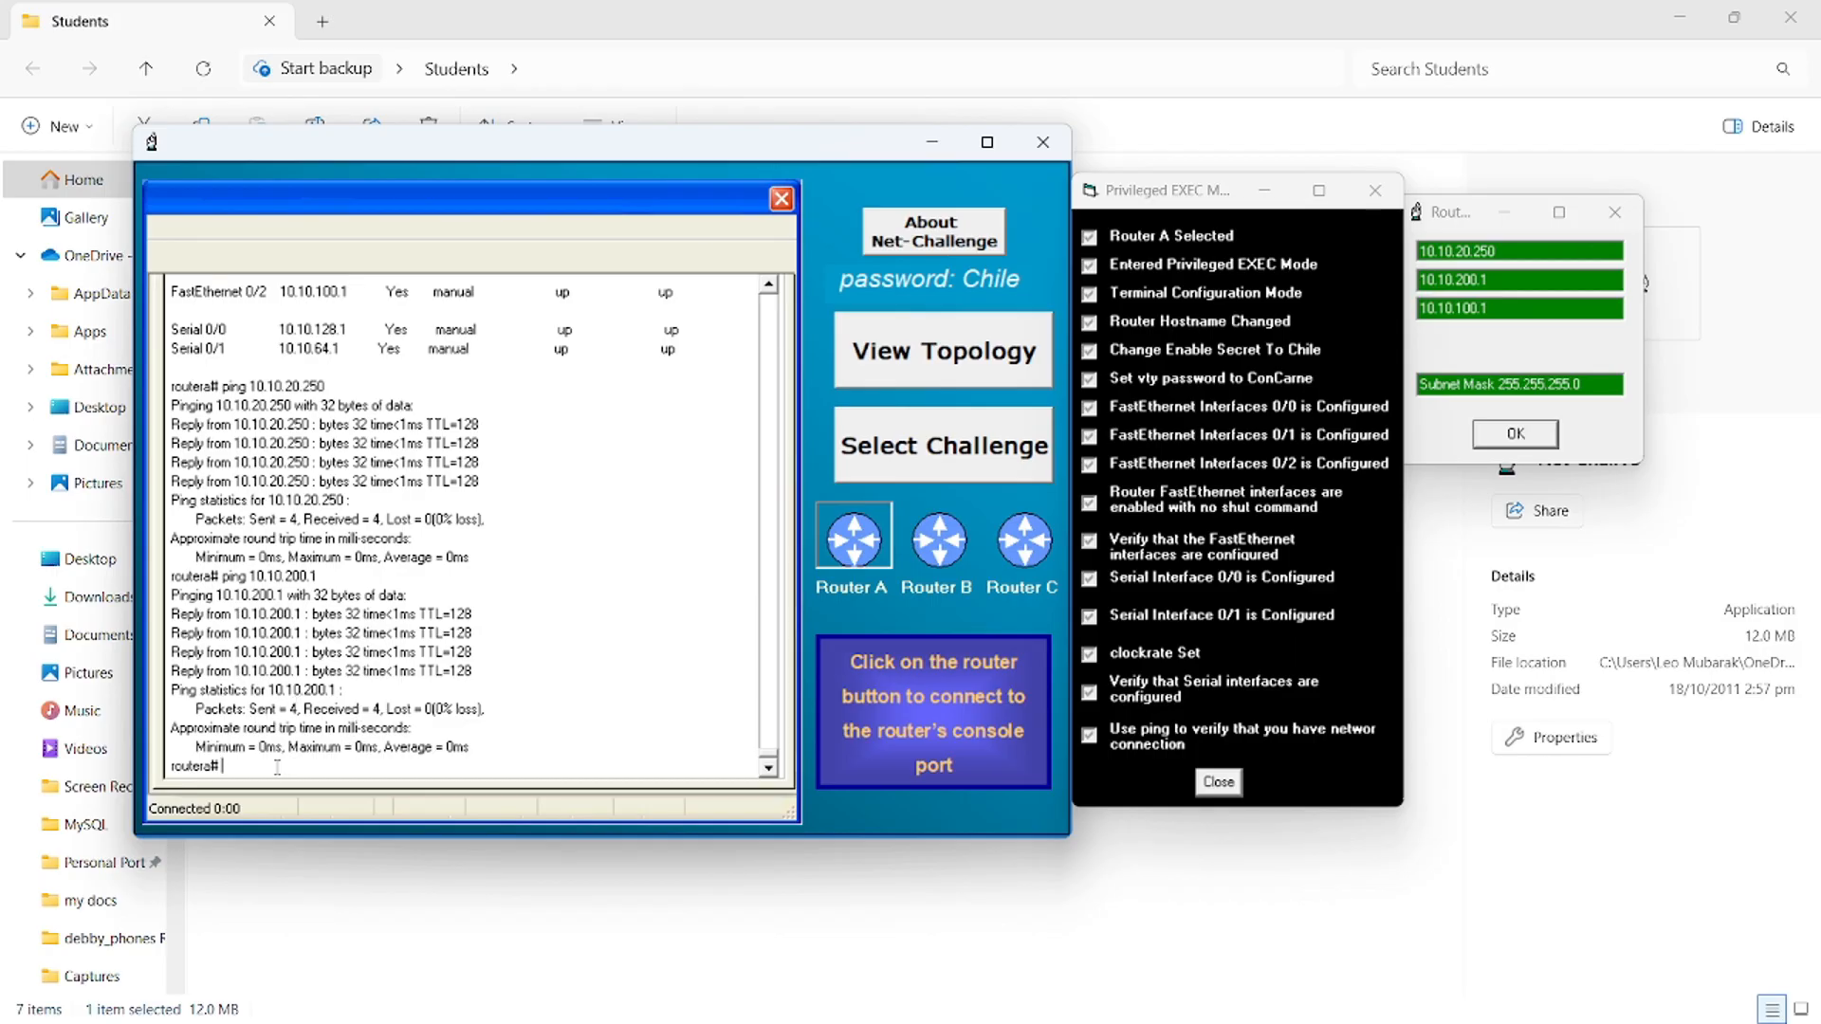
pyautogui.write('ping 10.10.100.1')
pyautogui.press('Return')
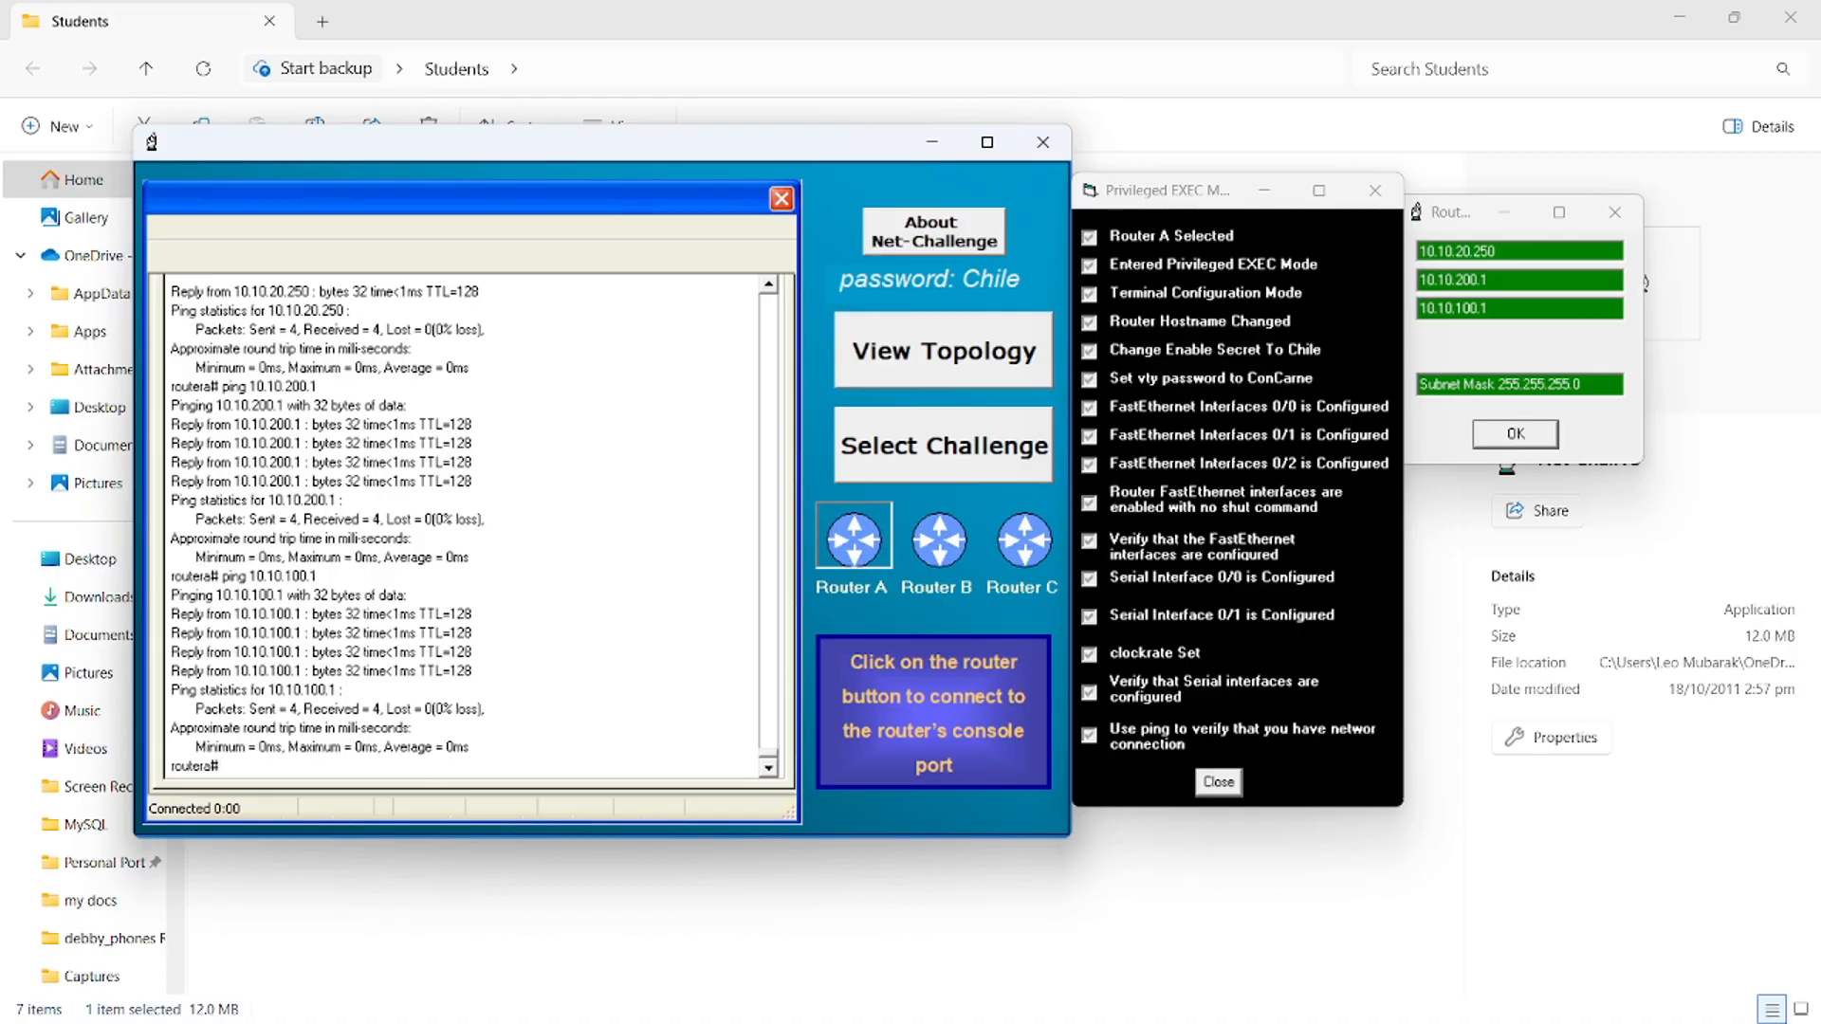